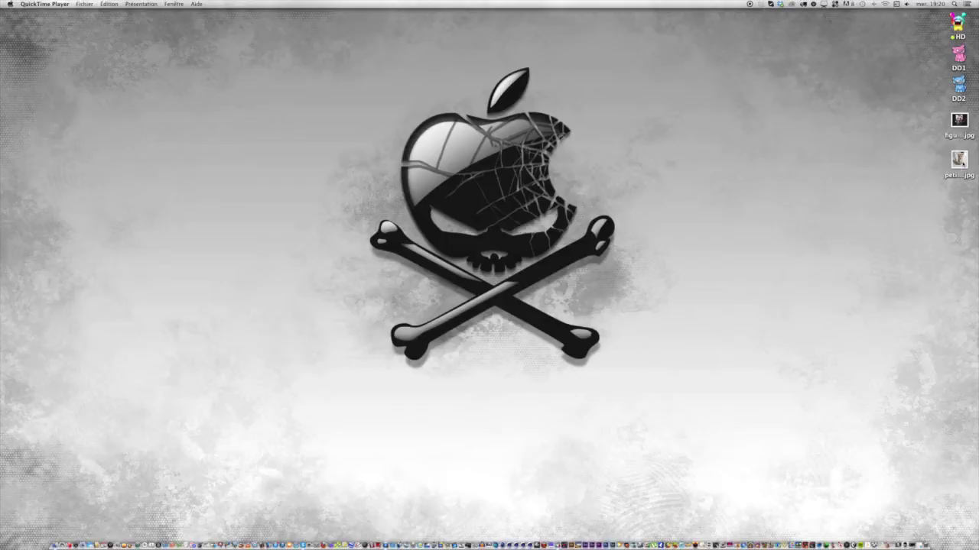
- Duplicate the two JPG images on the desktop
{"action": "left_click_drag", "start_coordinate": [918, 112], "coordinate": [968, 163]}
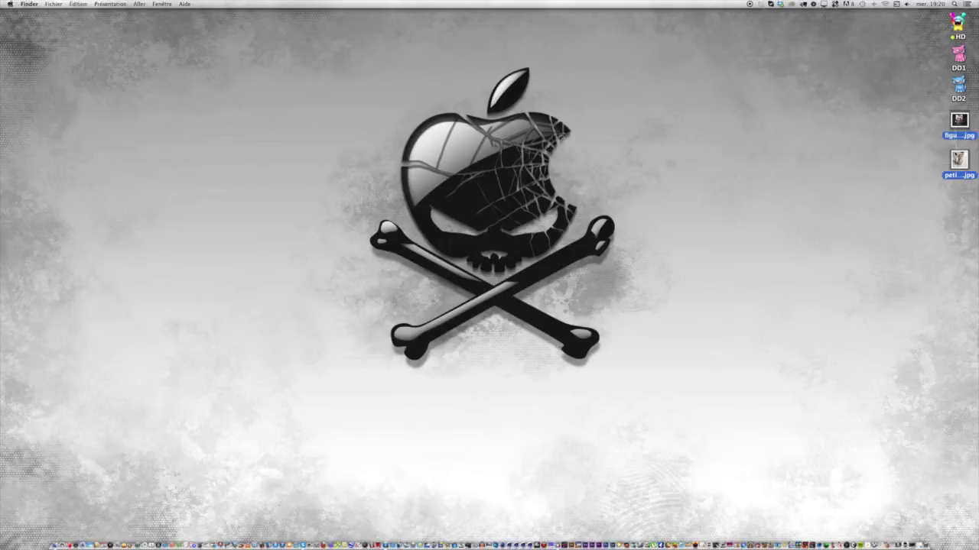
{"action": "right_click", "coordinate": [952, 122]}
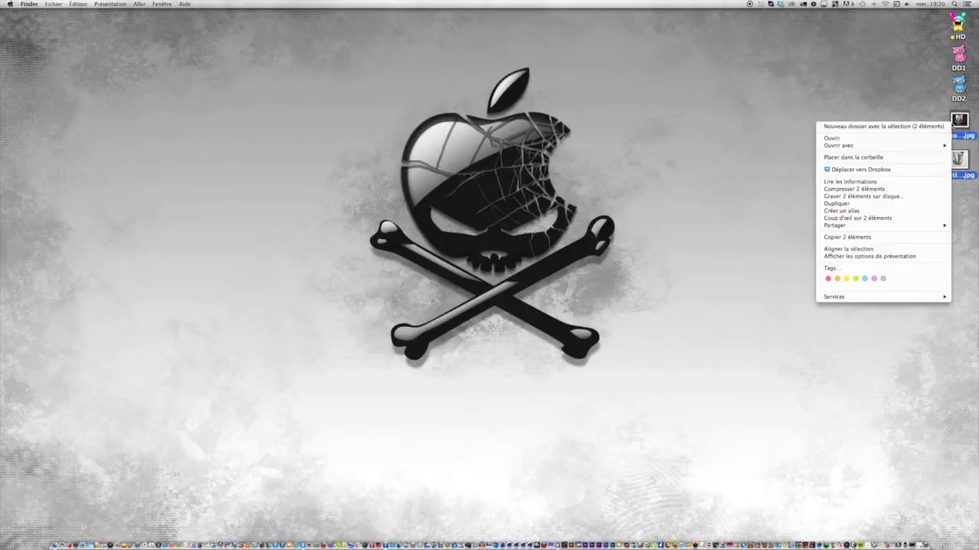
{"action": "left_click", "coordinate": [867, 204]}
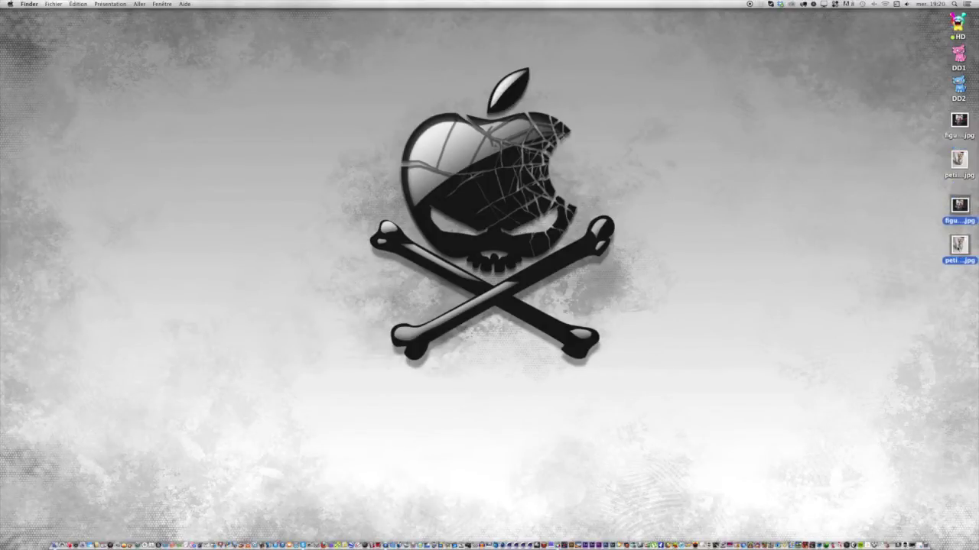
{"action": "left_click_drag", "start_coordinate": [946, 117], "coordinate": [972, 181]}
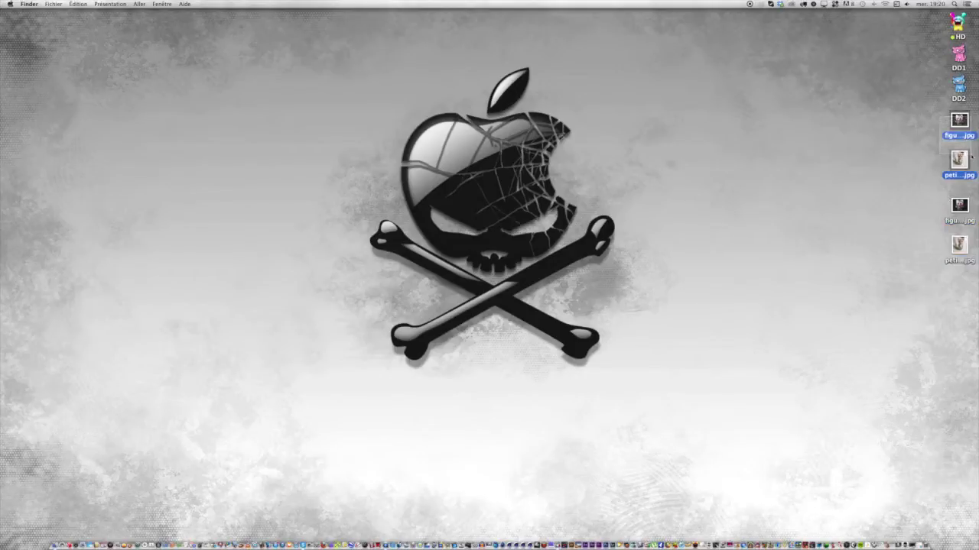
{"action": "left_click", "coordinate": [932, 119]}
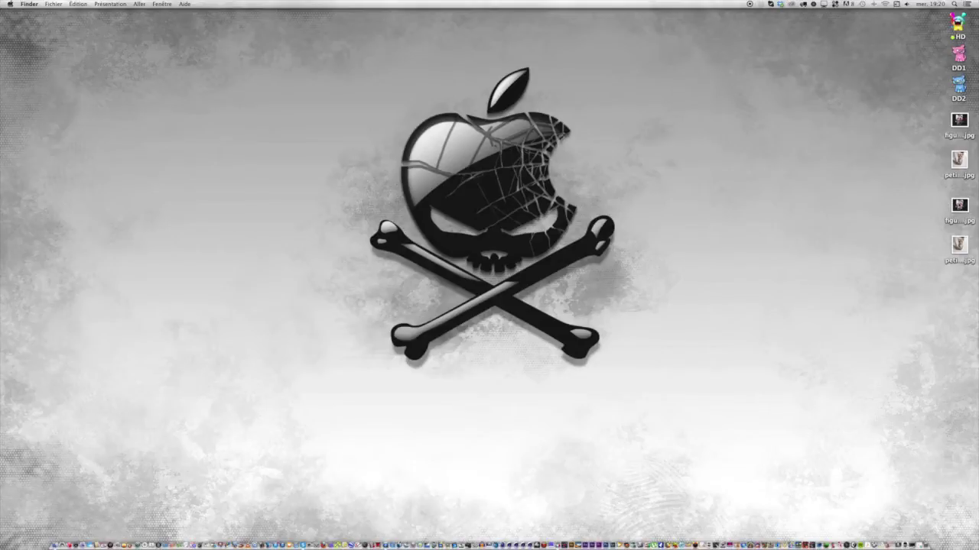
- Open "figurine couteau sang - copie.jpg" and "petit chat debout - copie.jpg" in Preview (Aperçu) and place their windows side by side
{"action": "double_click", "coordinate": [959, 204]}
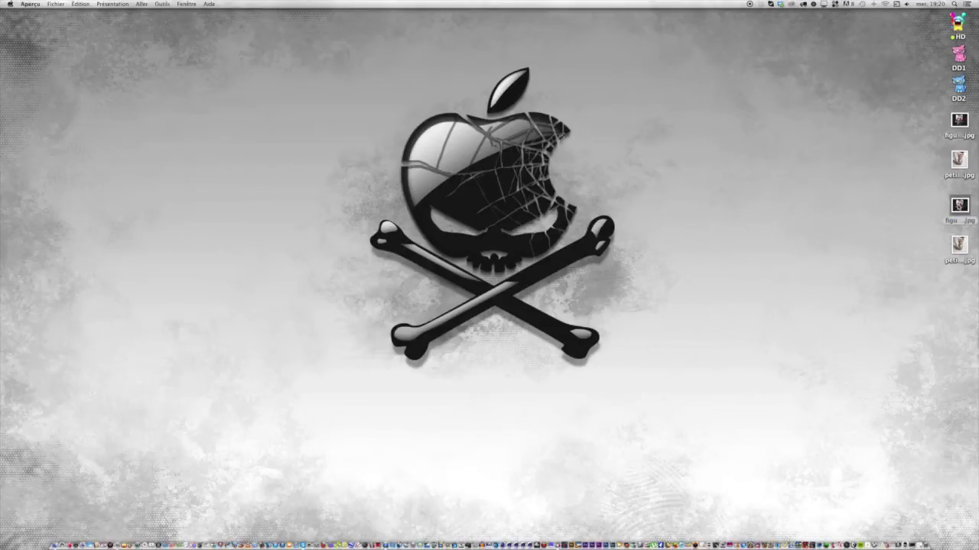
{"action": "left_click_drag", "start_coordinate": [32, 14], "coordinate": [83, 49]}
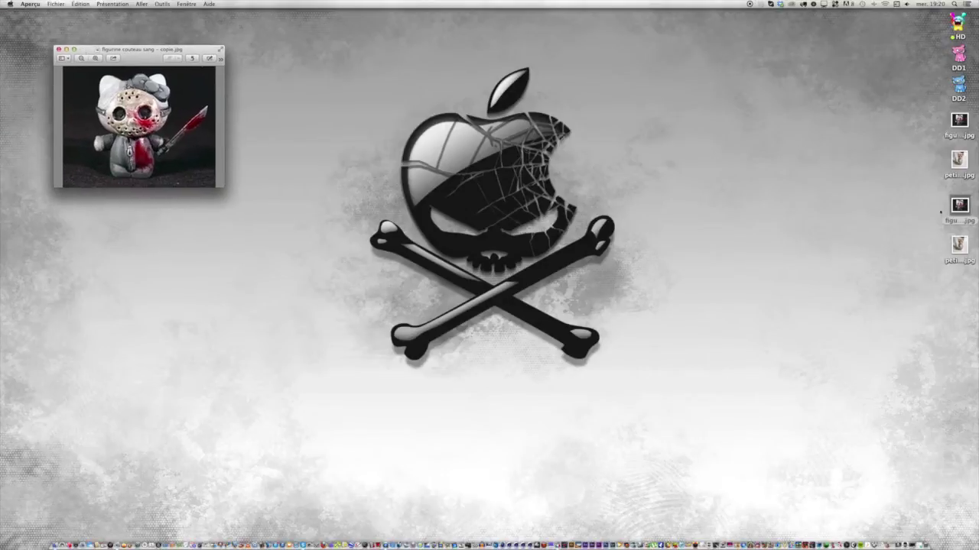
{"action": "double_click", "coordinate": [959, 244]}
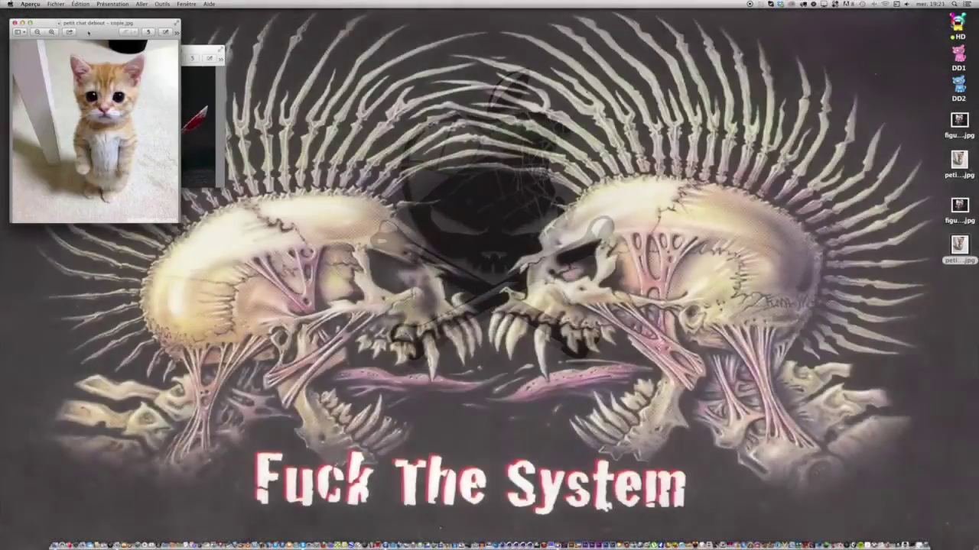
{"action": "left_click_drag", "start_coordinate": [89, 34], "coordinate": [424, 42]}
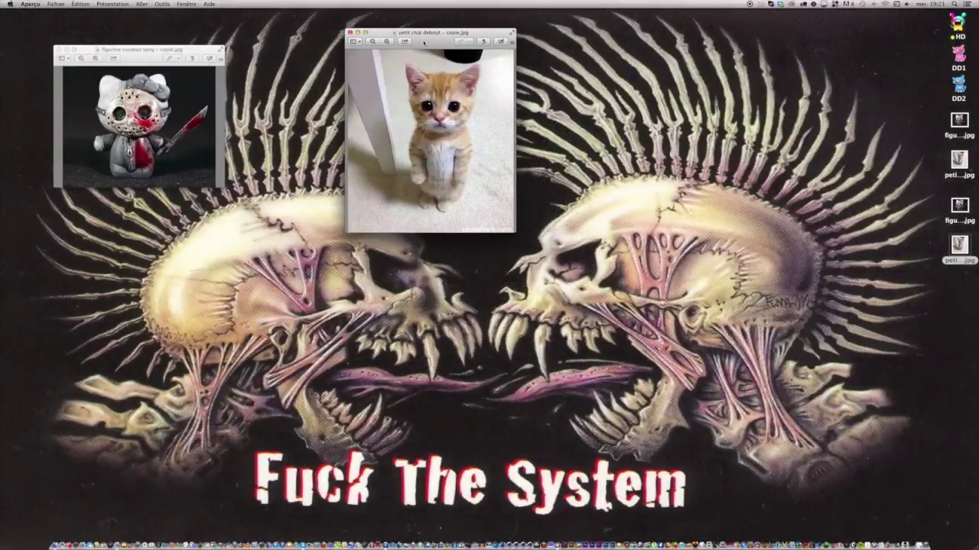
- Close the figurine image and enlarge the kitten image's window, positioning it near the middle of the screen
{"action": "left_click", "coordinate": [65, 49]}
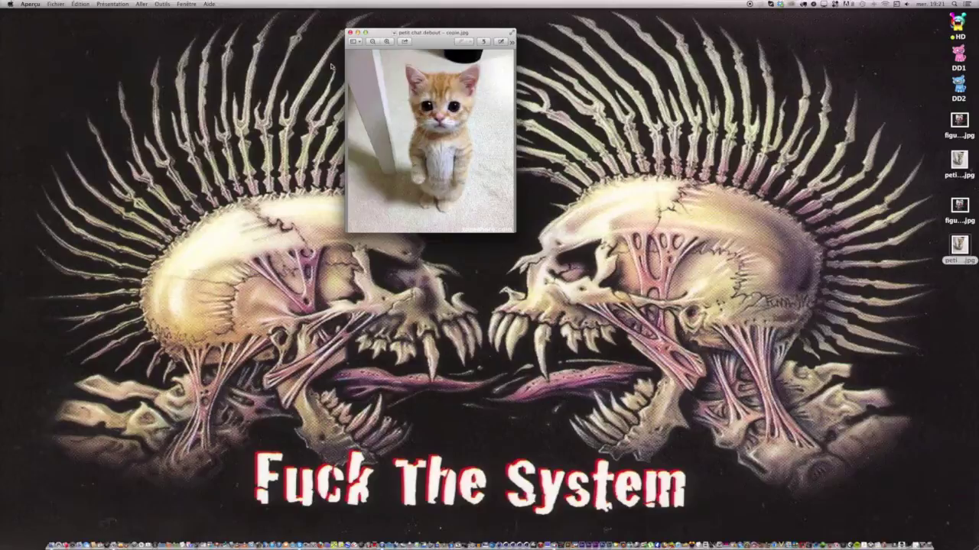
{"action": "left_click_drag", "start_coordinate": [516, 232], "coordinate": [744, 480]}
{"action": "left_click_drag", "start_coordinate": [464, 43], "coordinate": [325, 43]}
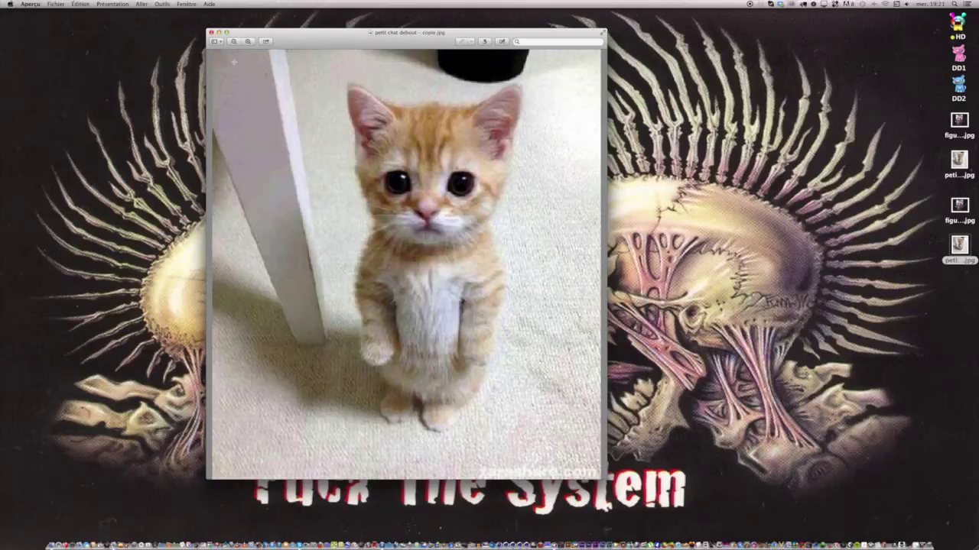
- View the kitten image in the Vignettes, Table des matières and Planche contact display modes, and return to Contenu seul
{"action": "left_click", "coordinate": [218, 43]}
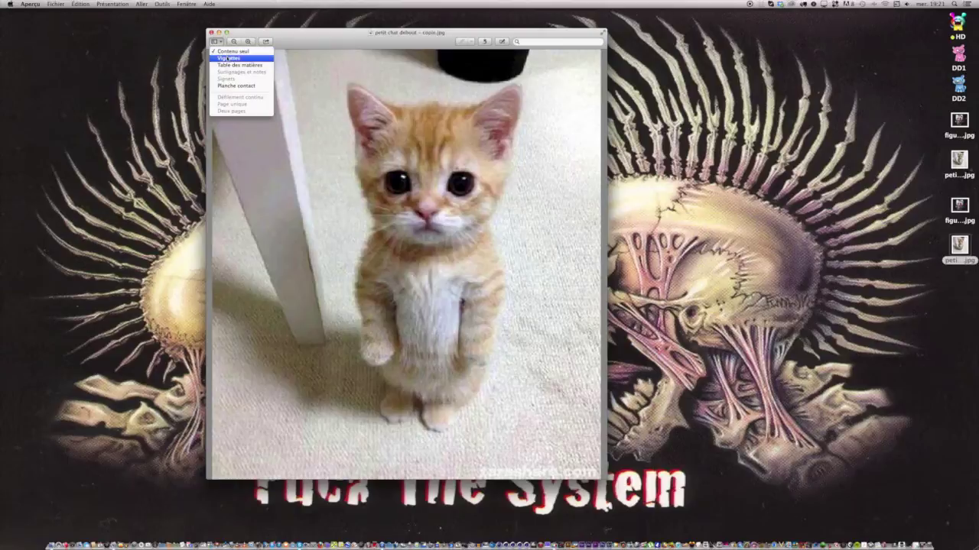
{"action": "left_click", "coordinate": [228, 58]}
{"action": "left_click", "coordinate": [217, 42]}
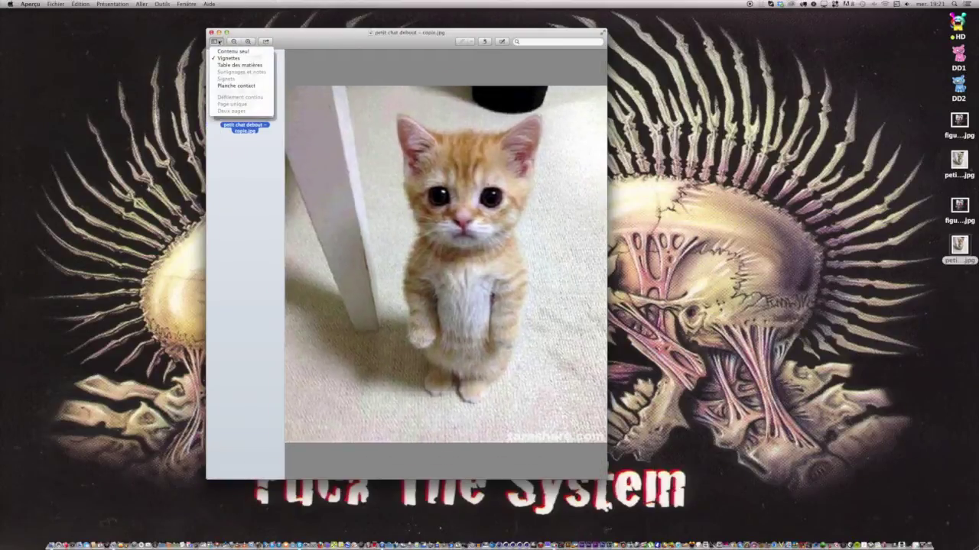
{"action": "left_click", "coordinate": [226, 68]}
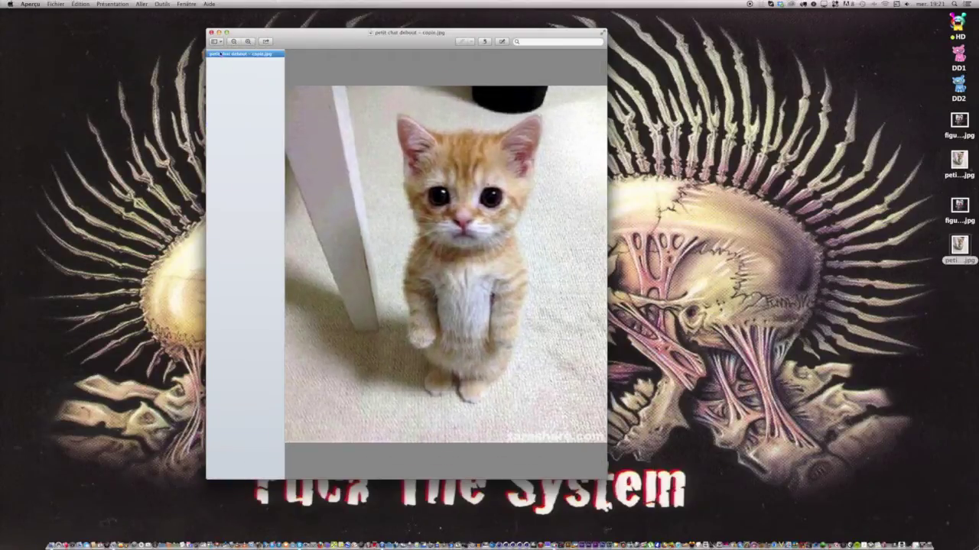
{"action": "left_click", "coordinate": [218, 42]}
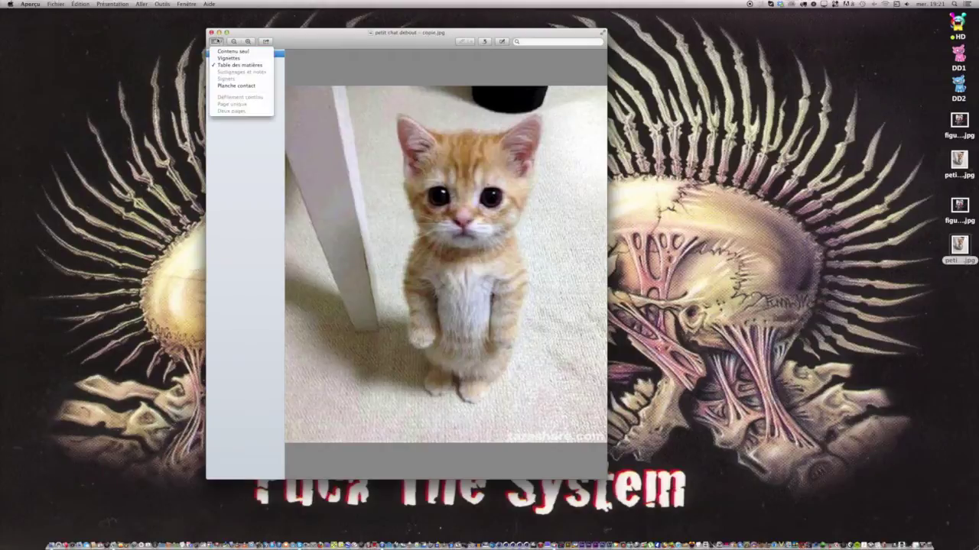
{"action": "left_click", "coordinate": [229, 86]}
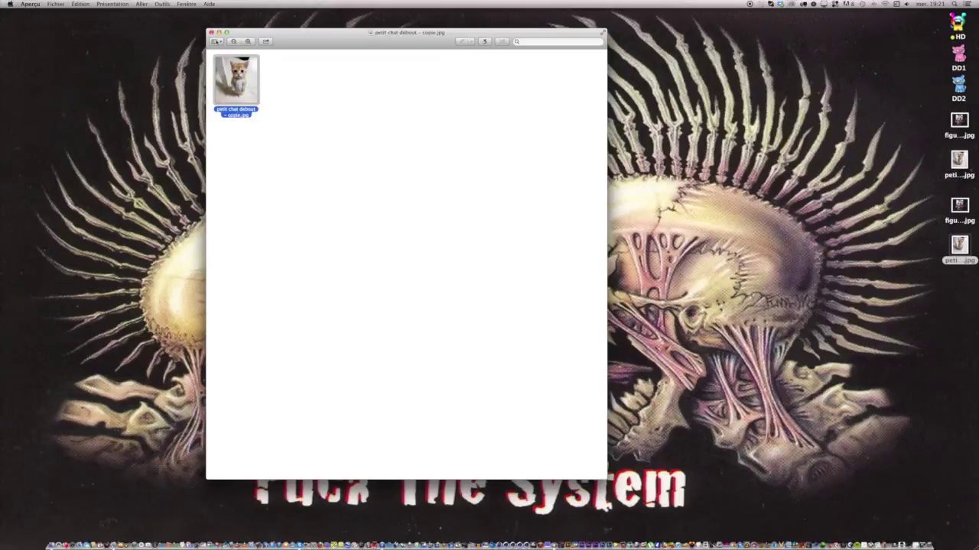
{"action": "left_click", "coordinate": [217, 42]}
{"action": "left_click", "coordinate": [225, 49]}
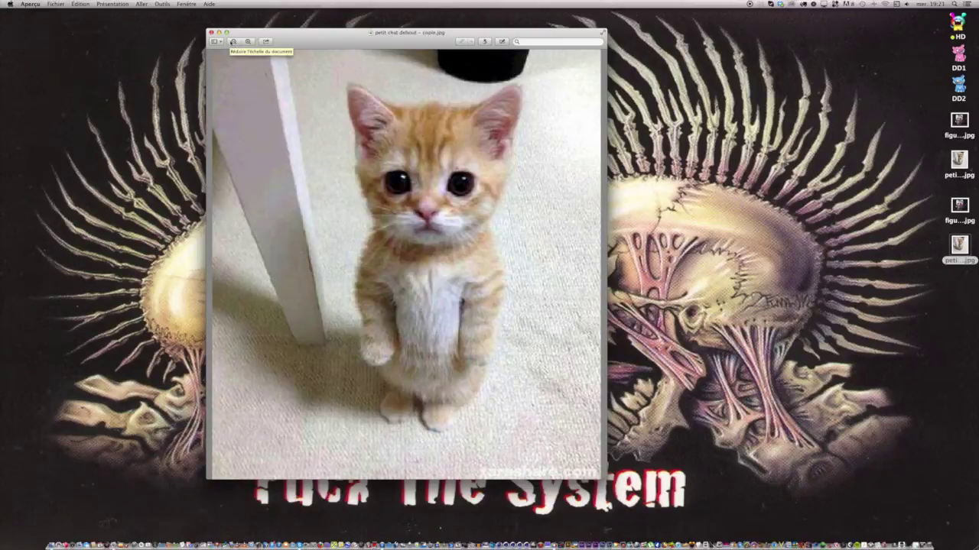
- Reduce the display scale of the kitten image, and magnify it to a close-up of the fur
{"action": "left_click", "coordinate": [233, 41]}
{"action": "left_click", "coordinate": [233, 41]}
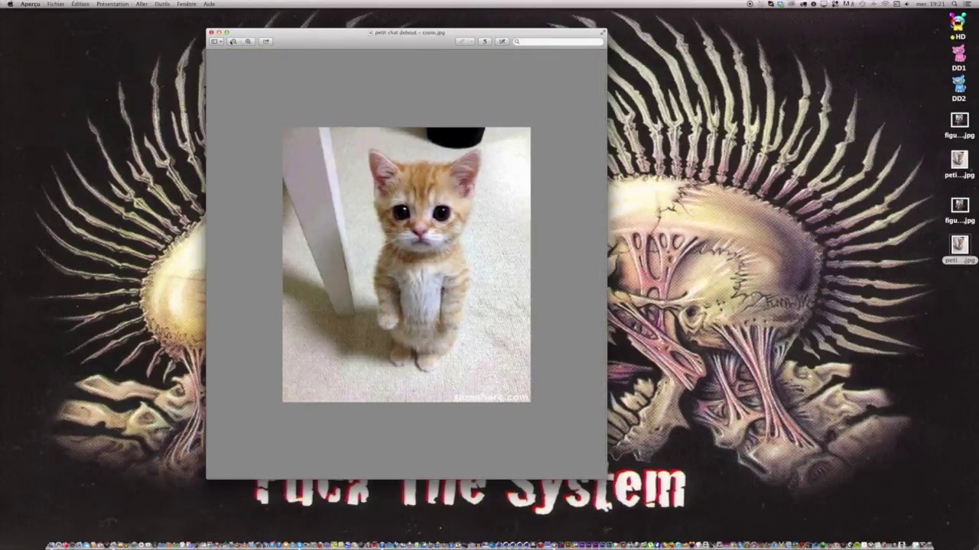
{"action": "left_click", "coordinate": [233, 41]}
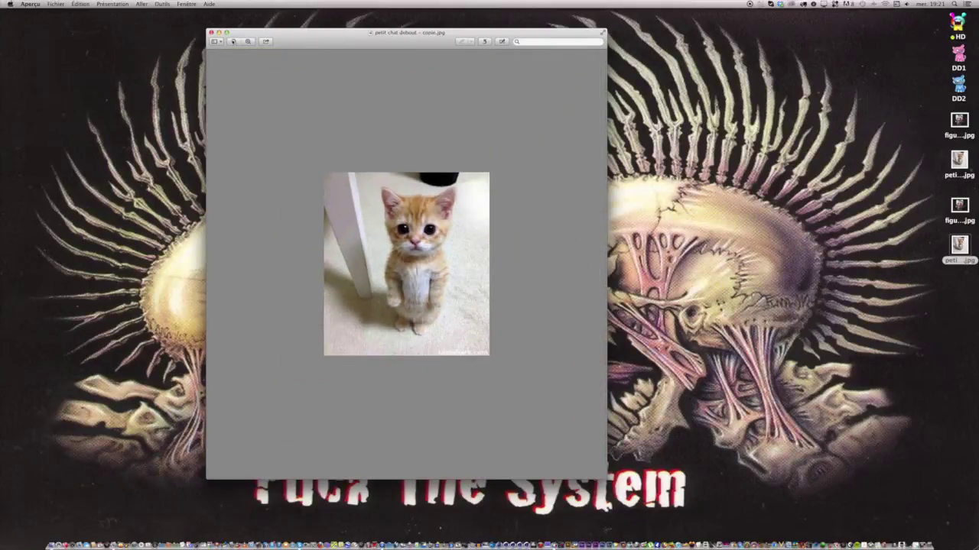
{"action": "left_click", "coordinate": [247, 41]}
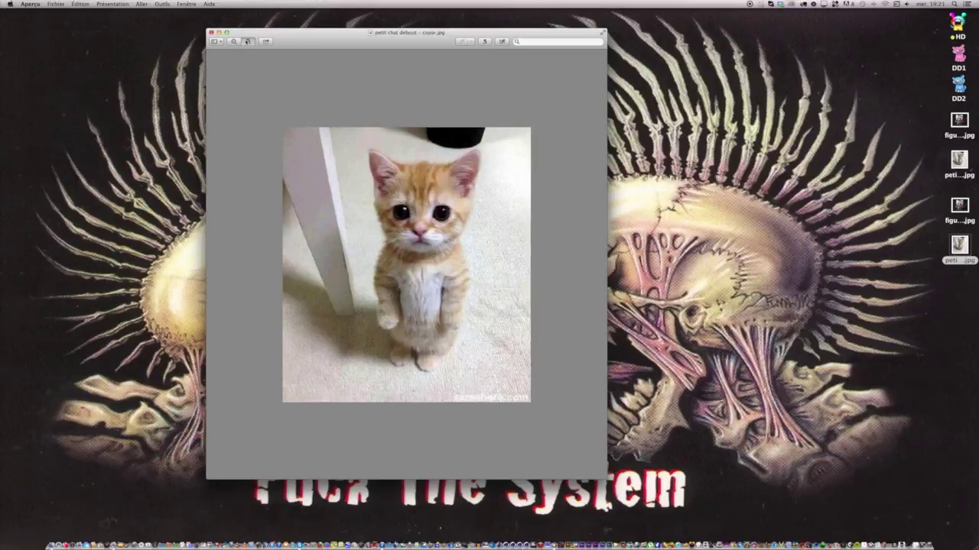
{"action": "left_click", "coordinate": [247, 41]}
{"action": "left_click", "coordinate": [247, 41]}
{"action": "left_click", "coordinate": [247, 42]}
{"action": "left_click", "coordinate": [248, 42]}
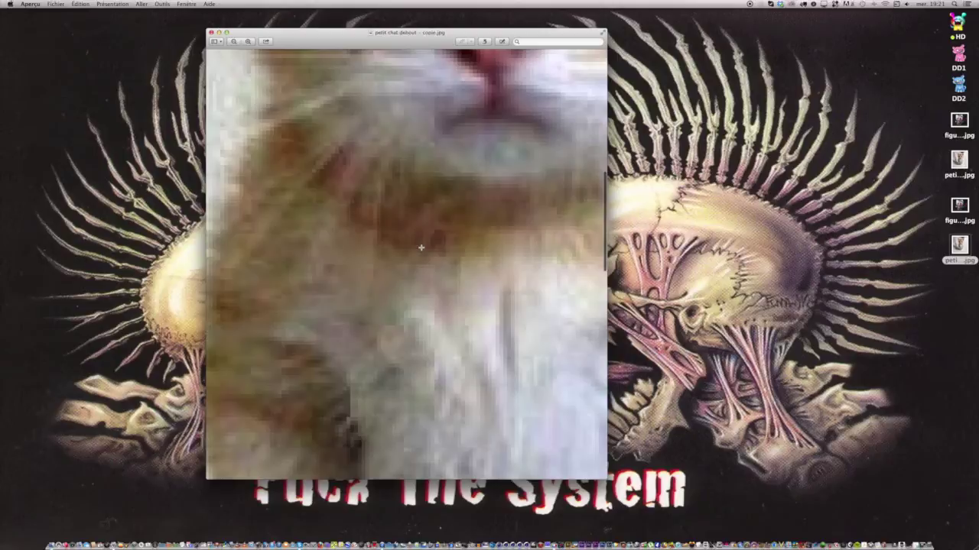
- Examine different areas of the magnified kitten image and zoom back out to show the whole picture
{"action": "scroll", "coordinate": [454, 273], "scroll_direction": "right", "scroll_amount": 5}
{"action": "scroll", "coordinate": [454, 273], "scroll_direction": "right", "scroll_amount": 3}
{"action": "scroll", "coordinate": [420, 246], "scroll_direction": "right", "scroll_amount": 10}
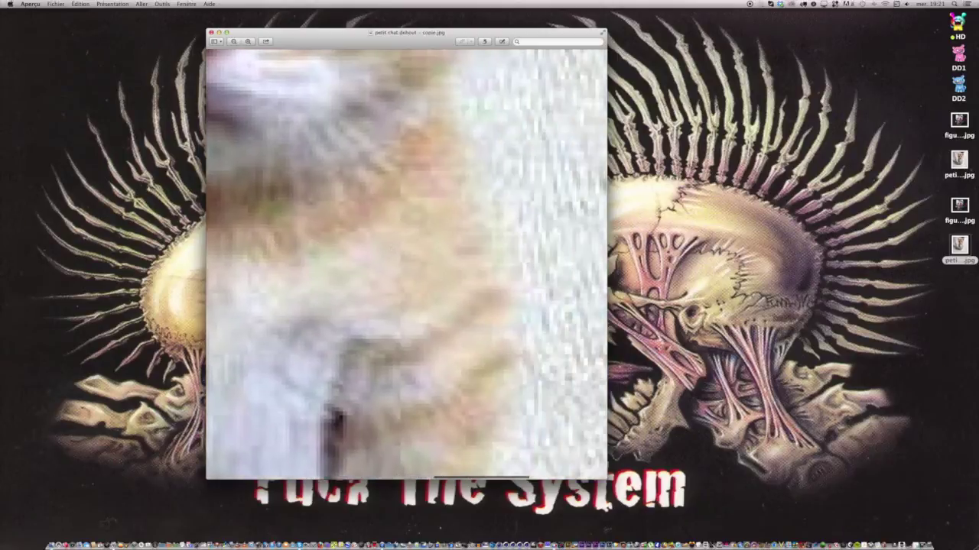
{"action": "scroll", "coordinate": [439, 247], "scroll_direction": "down", "scroll_amount": 3}
{"action": "scroll", "coordinate": [438, 248], "scroll_direction": "down", "scroll_amount": 2}
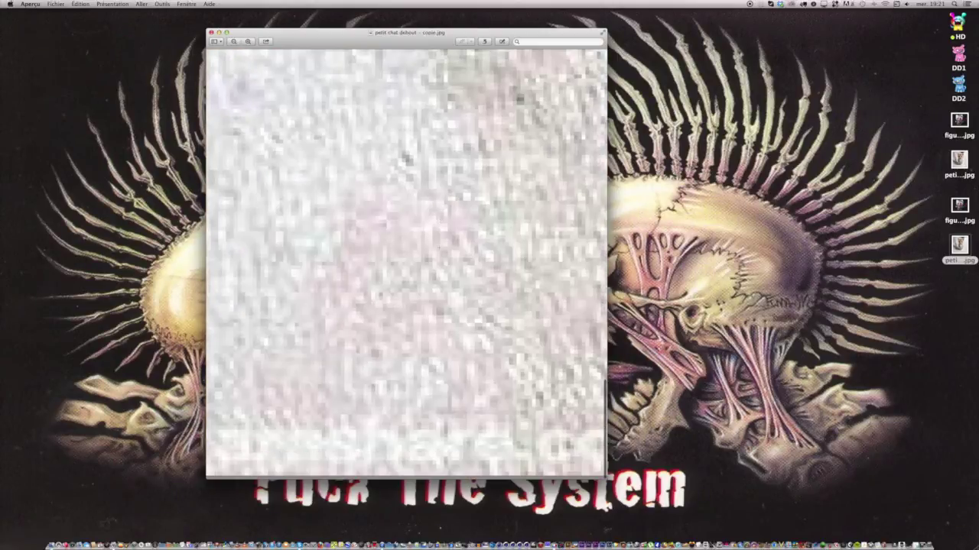
{"action": "scroll", "coordinate": [397, 248], "scroll_direction": "up", "scroll_amount": 6}
{"action": "scroll", "coordinate": [364, 247], "scroll_direction": "left", "scroll_amount": 2}
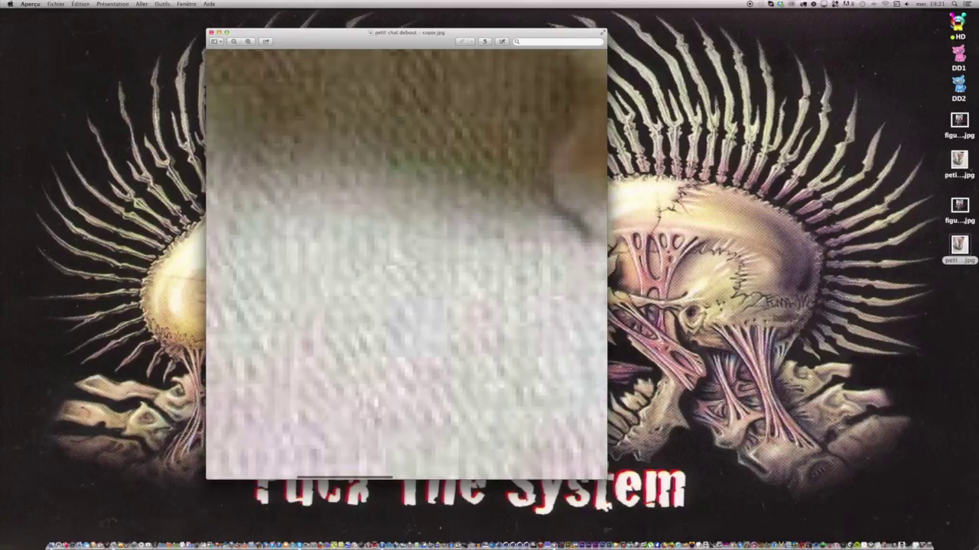
{"action": "scroll", "coordinate": [382, 248], "scroll_direction": "up", "scroll_amount": 5}
{"action": "scroll", "coordinate": [405, 250], "scroll_direction": "left", "scroll_amount": 5}
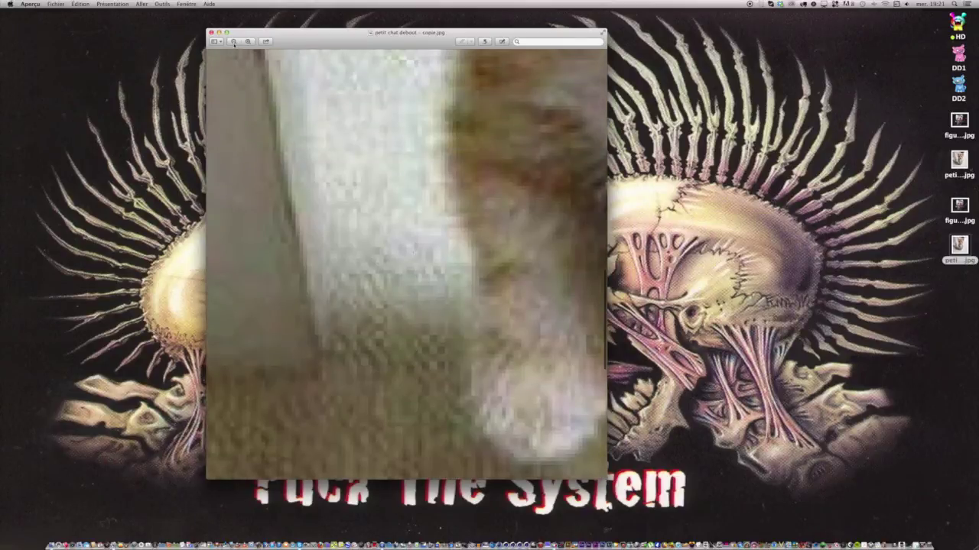
{"action": "left_click", "coordinate": [234, 42]}
{"action": "left_click", "coordinate": [234, 41]}
{"action": "left_click", "coordinate": [234, 42]}
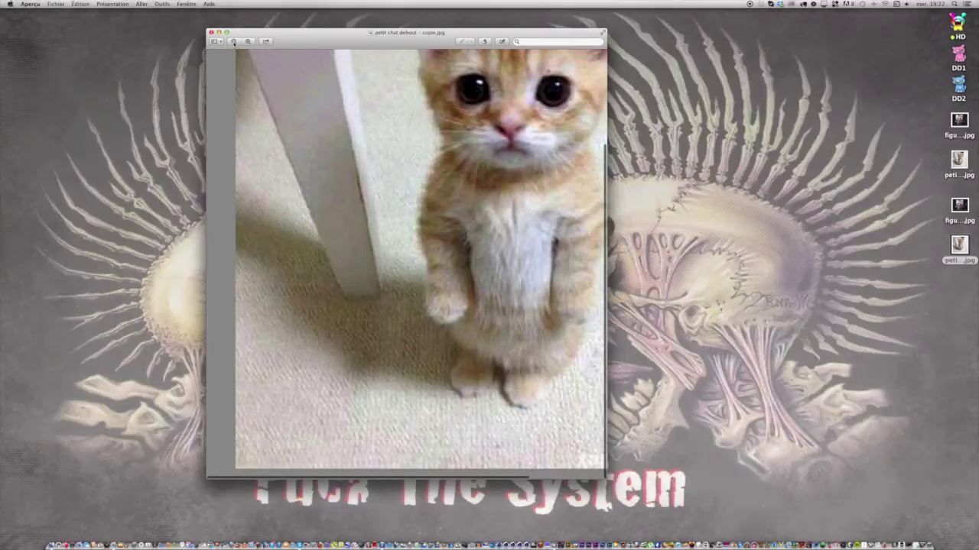
{"action": "left_click", "coordinate": [234, 41]}
{"action": "left_click", "coordinate": [252, 42]}
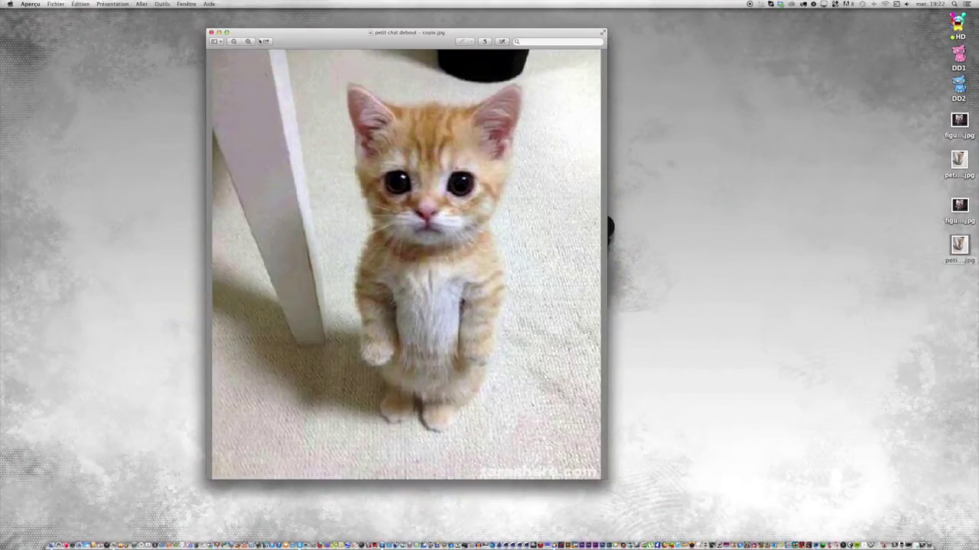
- Review the sharing destinations available for the kitten image
{"action": "left_click", "coordinate": [265, 41]}
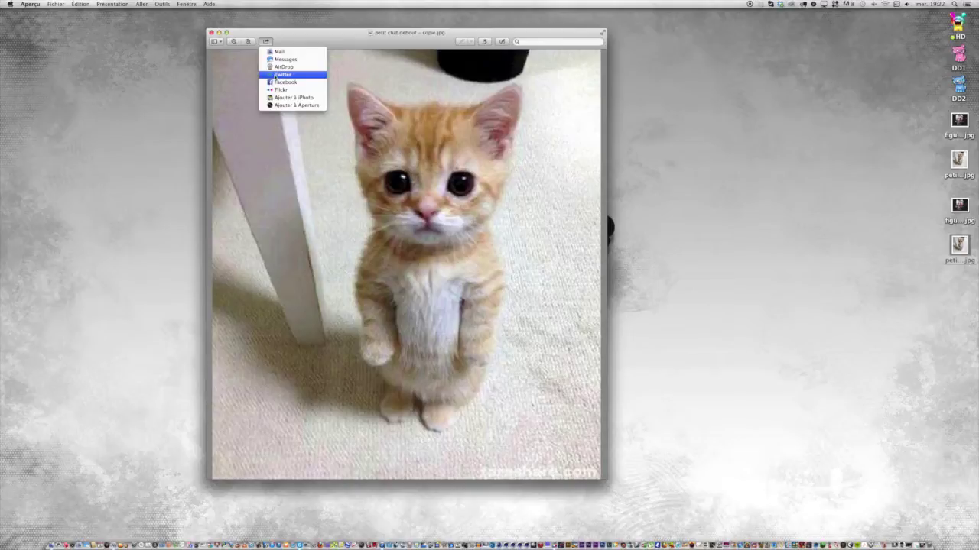
{"action": "left_click", "coordinate": [291, 40]}
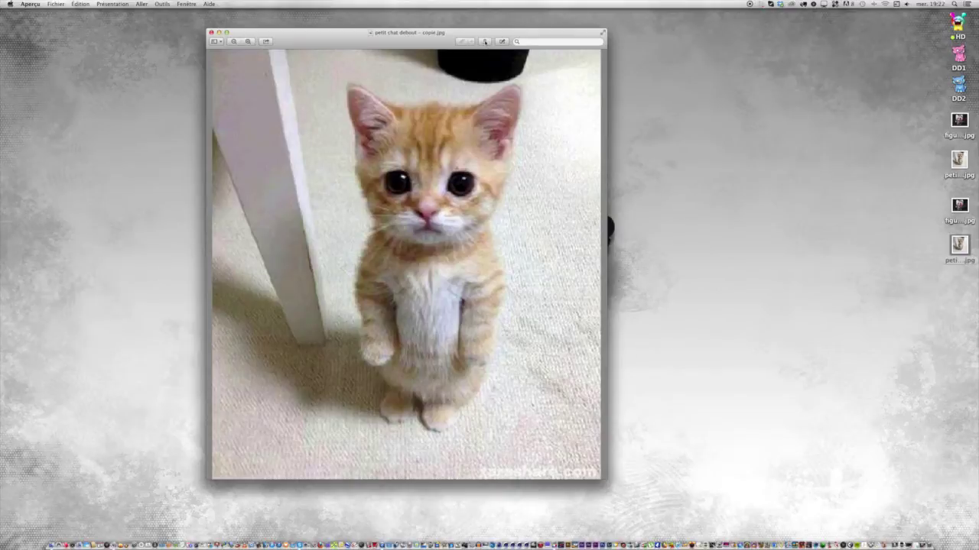
- Rotate the kitten image in four quarter turns back to its upright orientation
{"action": "left_click", "coordinate": [485, 42]}
{"action": "left_click", "coordinate": [485, 41]}
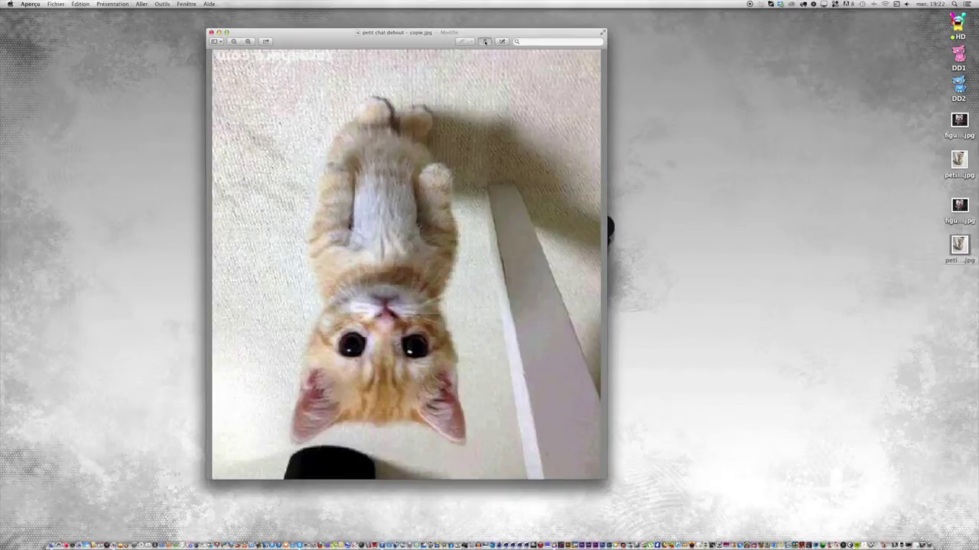
{"action": "left_click", "coordinate": [485, 41]}
{"action": "left_click", "coordinate": [484, 42]}
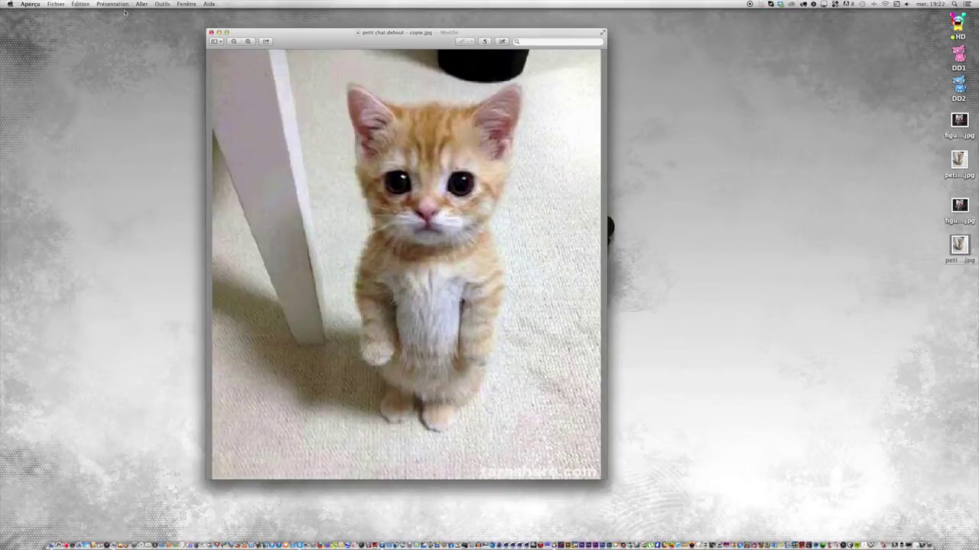
- Review the available rotation and flip commands, and briefly show and hide the editing toolbar
{"action": "left_click", "coordinate": [160, 6]}
{"action": "left_click", "coordinate": [157, 10]}
{"action": "left_click", "coordinate": [163, 7]}
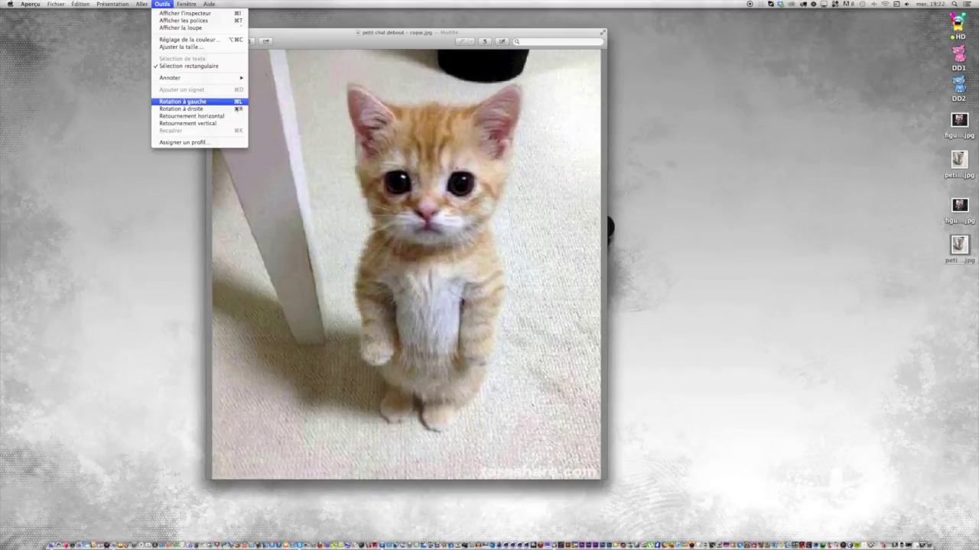
{"action": "left_click", "coordinate": [442, 42]}
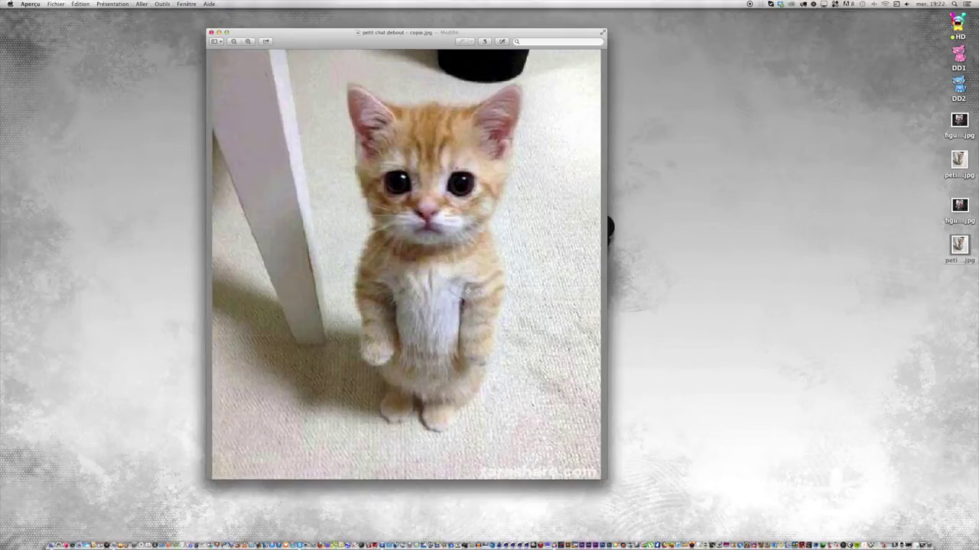
{"action": "left_click", "coordinate": [502, 42]}
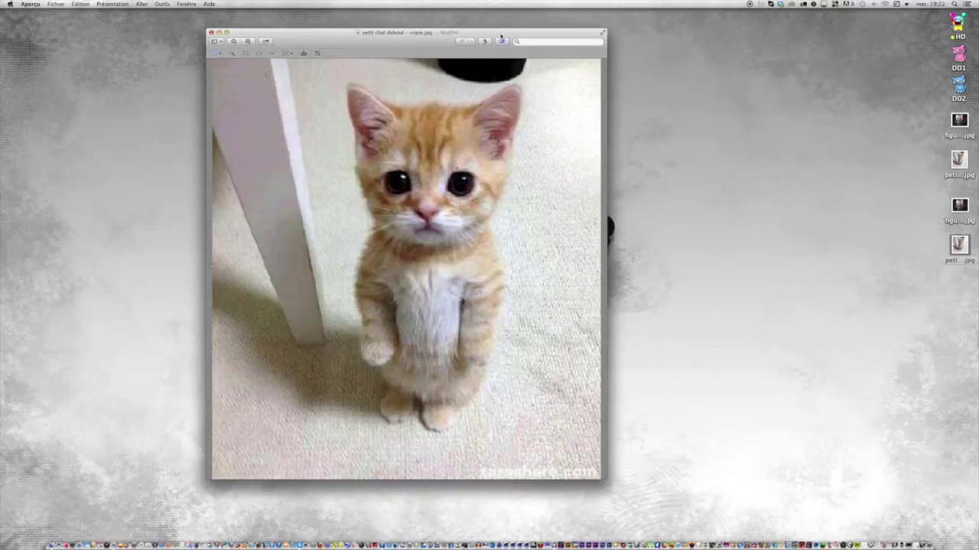
{"action": "left_click", "coordinate": [503, 41]}
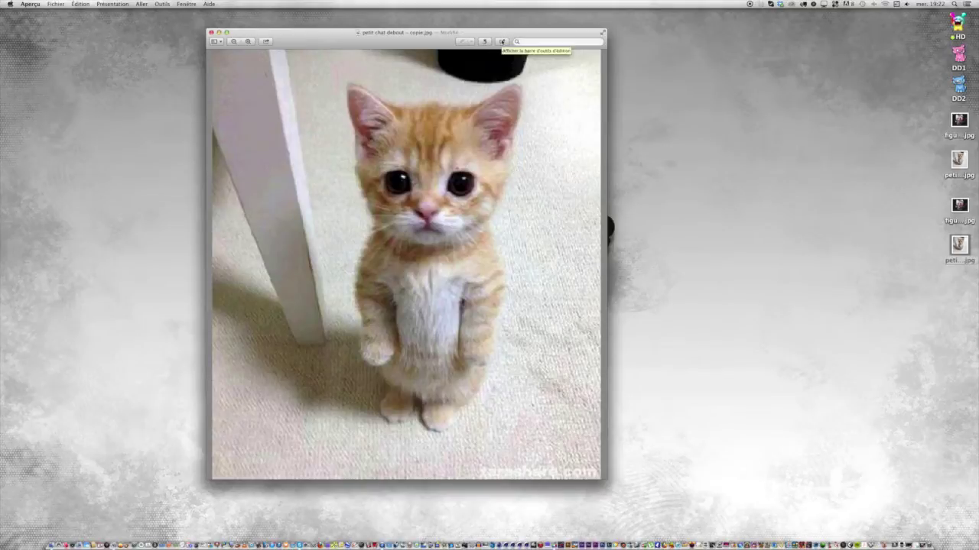
- Resize the kitten image to the 1280 × 720 preset with proportional scaling, using the editing toolbar
{"action": "left_click", "coordinate": [502, 41]}
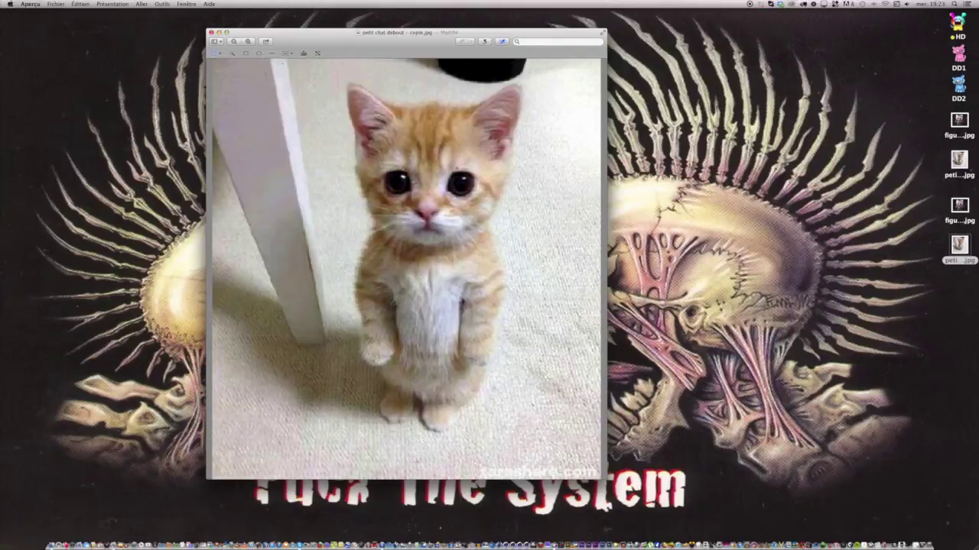
{"action": "left_click", "coordinate": [317, 53]}
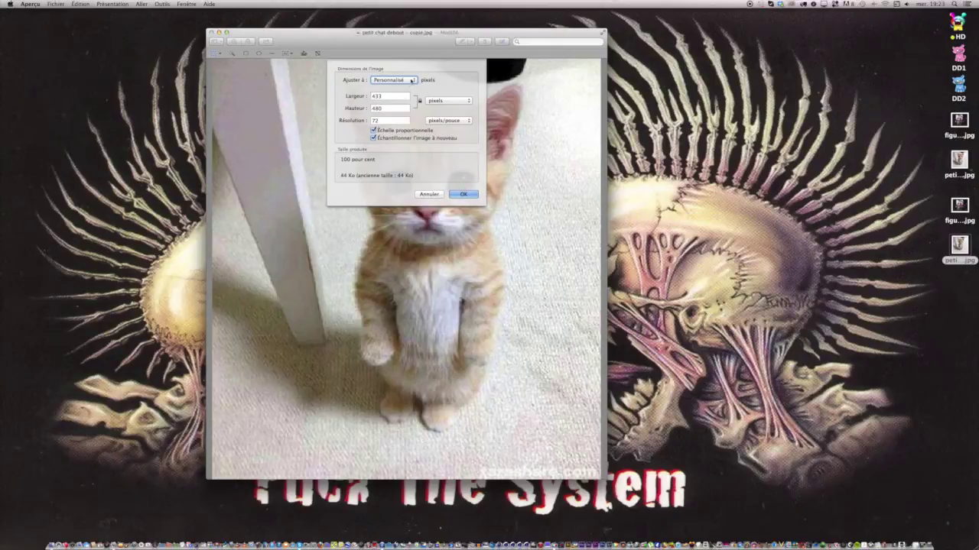
{"action": "left_click", "coordinate": [412, 80]}
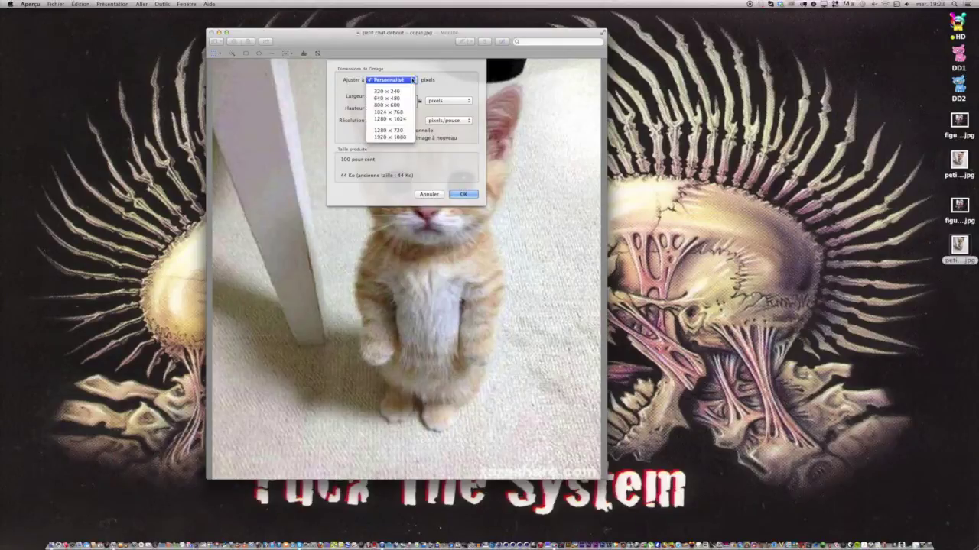
{"action": "left_click", "coordinate": [385, 130]}
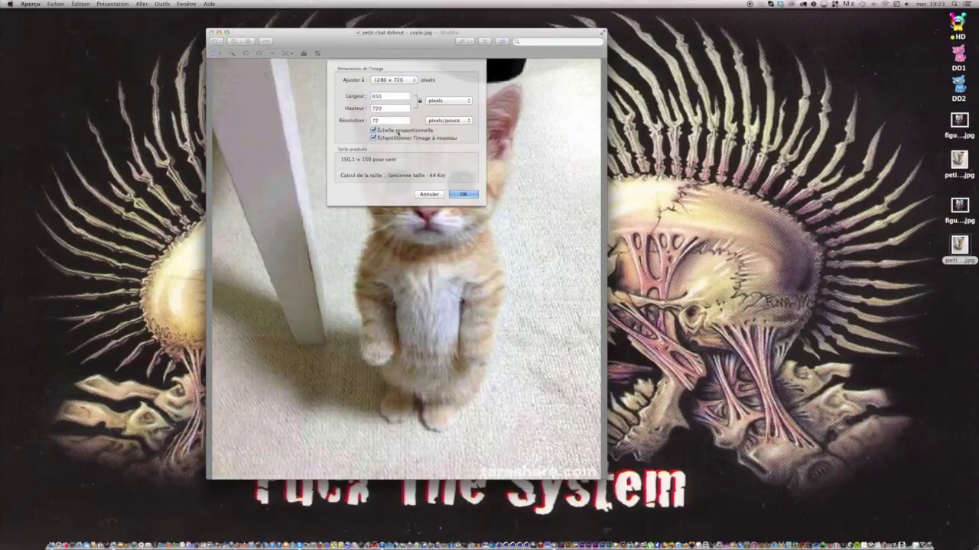
{"action": "left_click", "coordinate": [462, 195]}
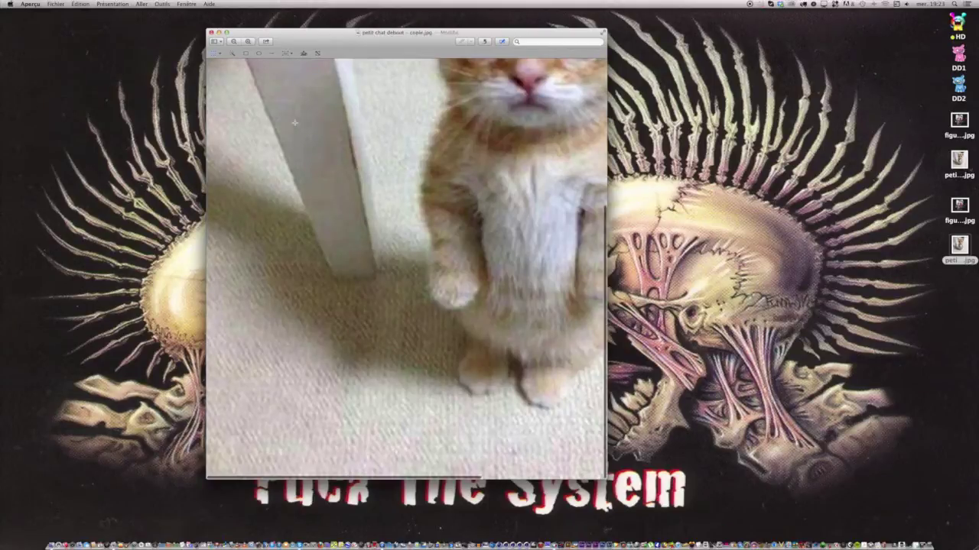
{"action": "left_click", "coordinate": [233, 42]}
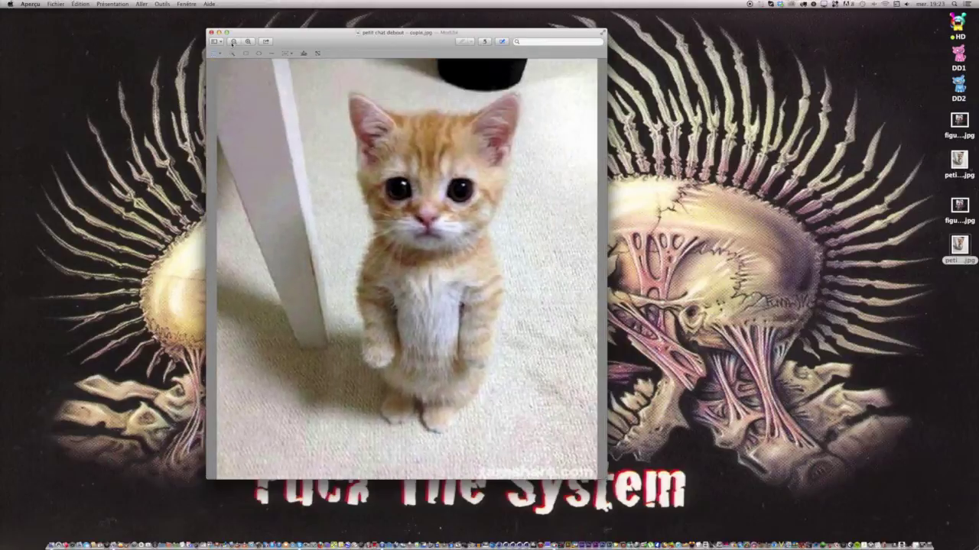
{"action": "left_click", "coordinate": [233, 42]}
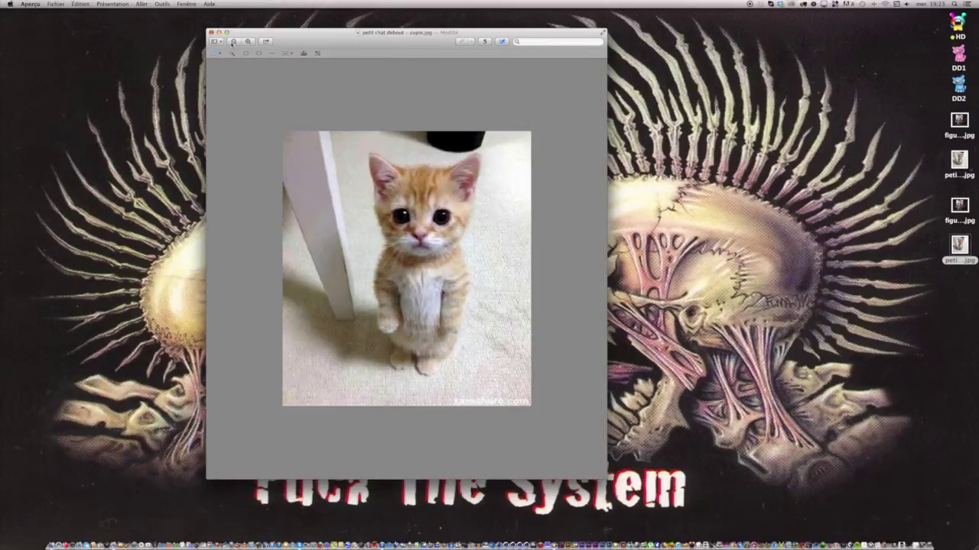
{"action": "left_click", "coordinate": [247, 41]}
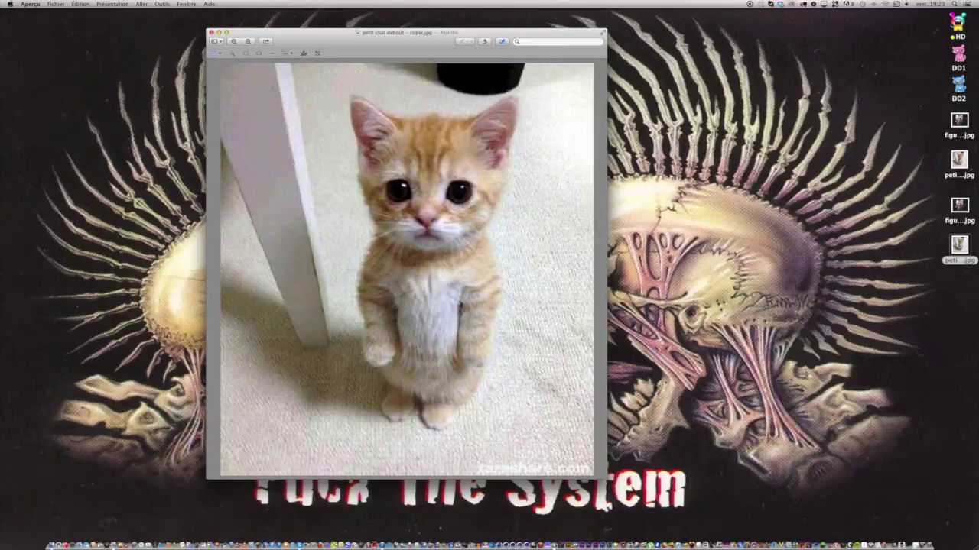
- Undo the kitten image's size change
{"action": "left_click", "coordinate": [81, 5]}
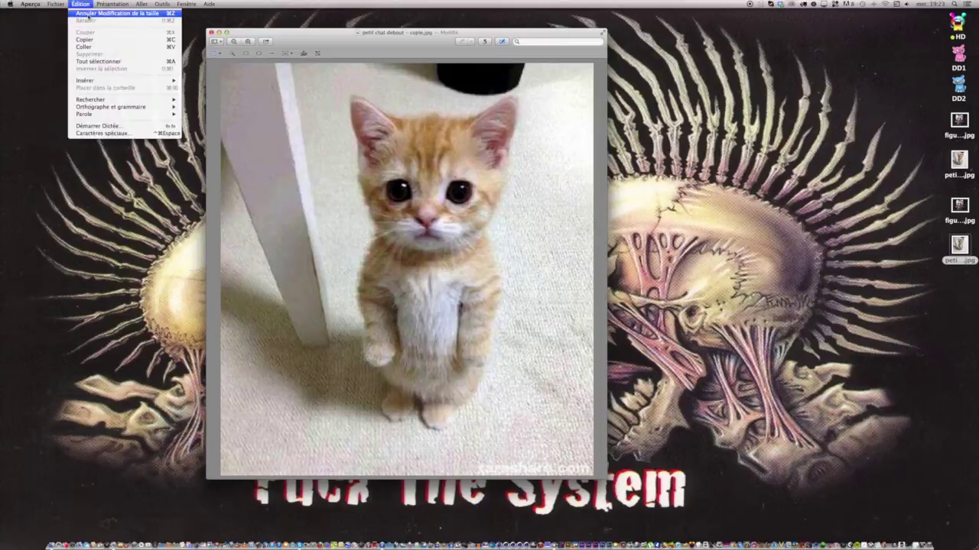
{"action": "left_click", "coordinate": [89, 14]}
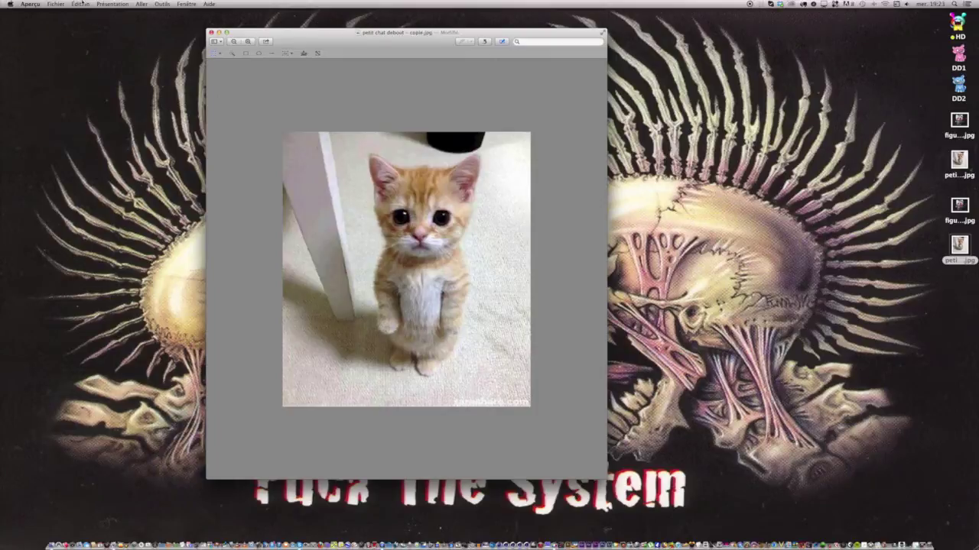
{"action": "left_click", "coordinate": [81, 4]}
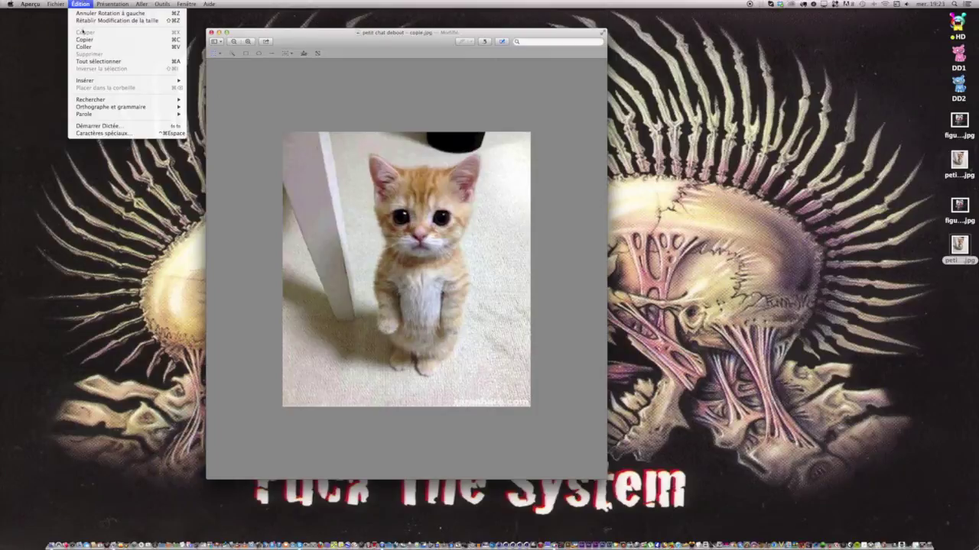
{"action": "left_click", "coordinate": [297, 90]}
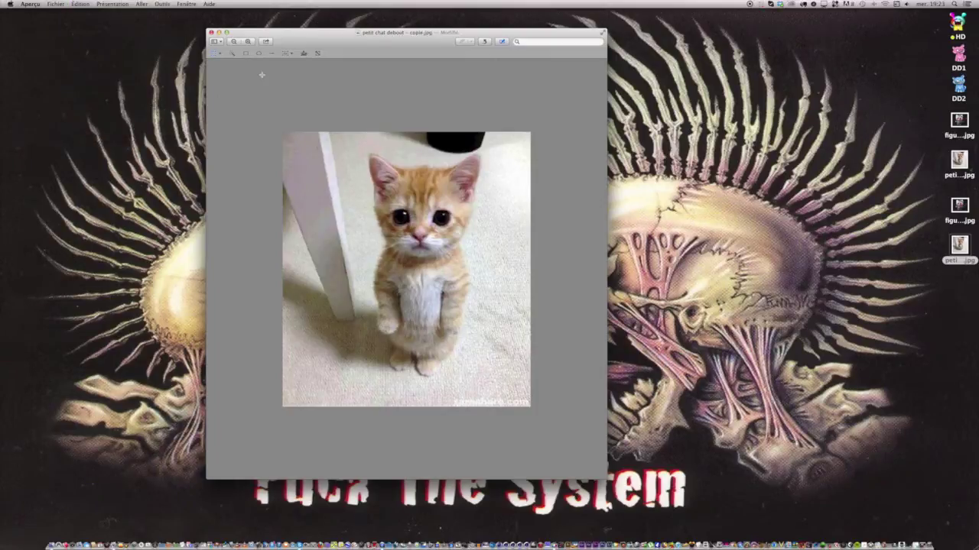
{"action": "left_click", "coordinate": [248, 41]}
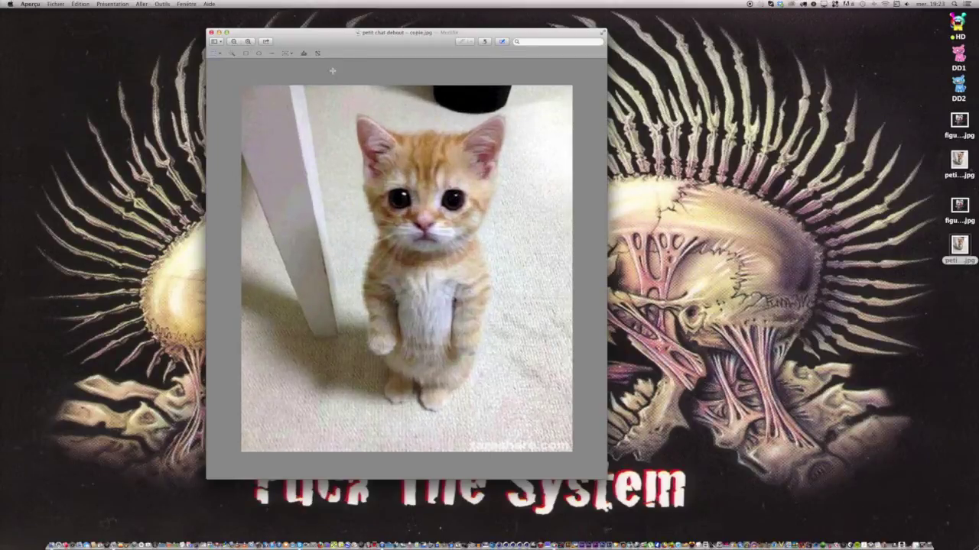
- Try a brighter exposure, a magenta tint, slight sharpening and a cooler temperature on the kitten image, and reset all the colour adjustments
{"action": "left_click", "coordinate": [303, 54]}
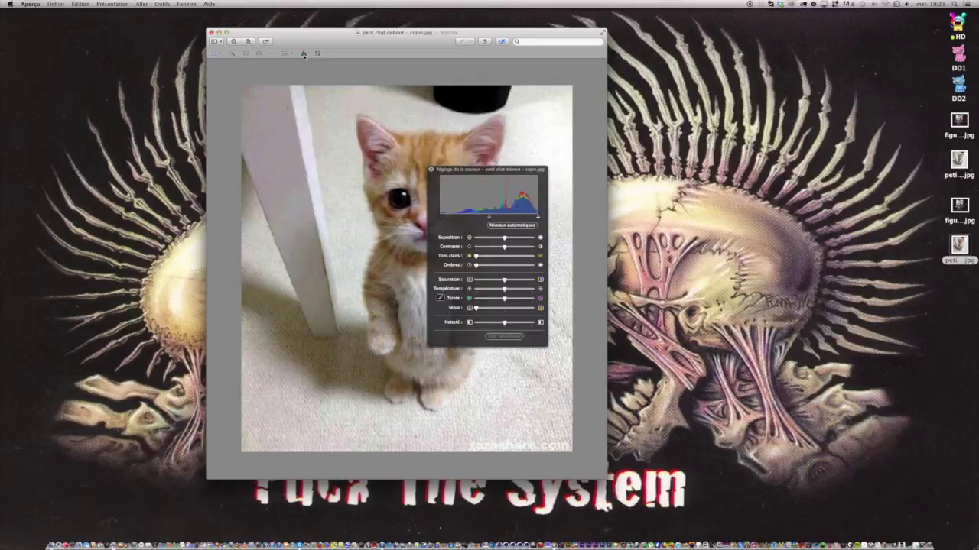
{"action": "left_click_drag", "start_coordinate": [501, 163], "coordinate": [657, 156]}
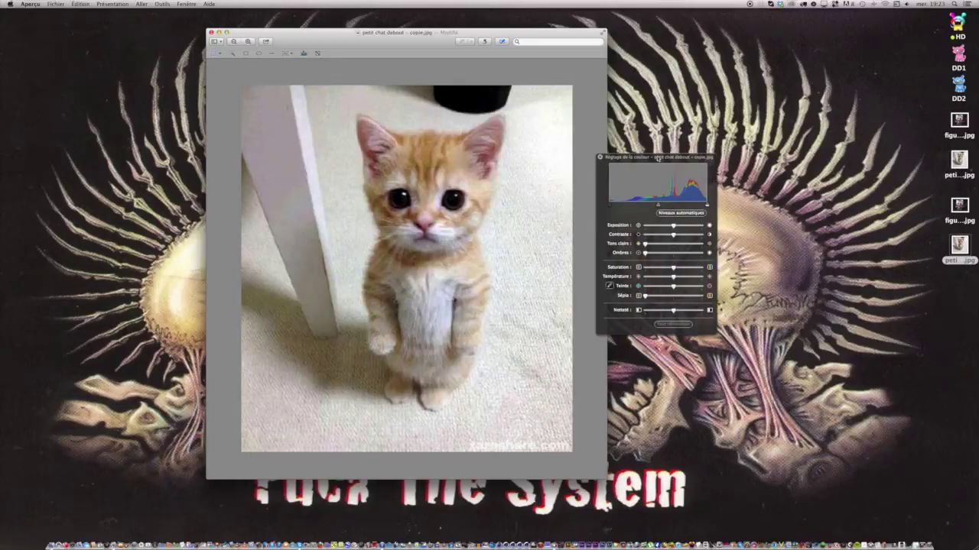
{"action": "mouse_move", "coordinate": [672, 226]}
{"action": "left_mouse_down"}
{"action": "mouse_move", "coordinate": [652, 227]}
{"action": "mouse_move", "coordinate": [695, 227]}
{"action": "mouse_move", "coordinate": [681, 227]}
{"action": "left_mouse_up"}
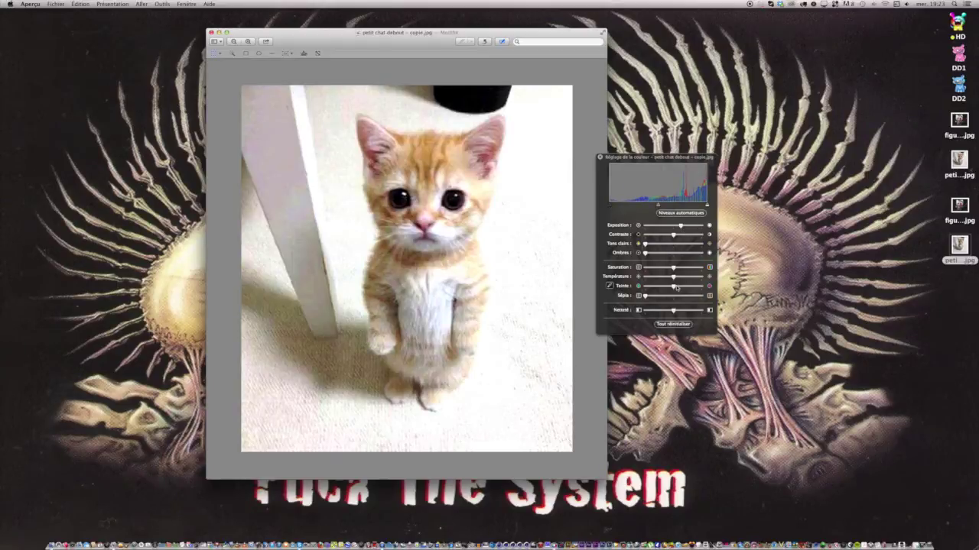
{"action": "left_click_drag", "start_coordinate": [675, 289], "coordinate": [708, 289]}
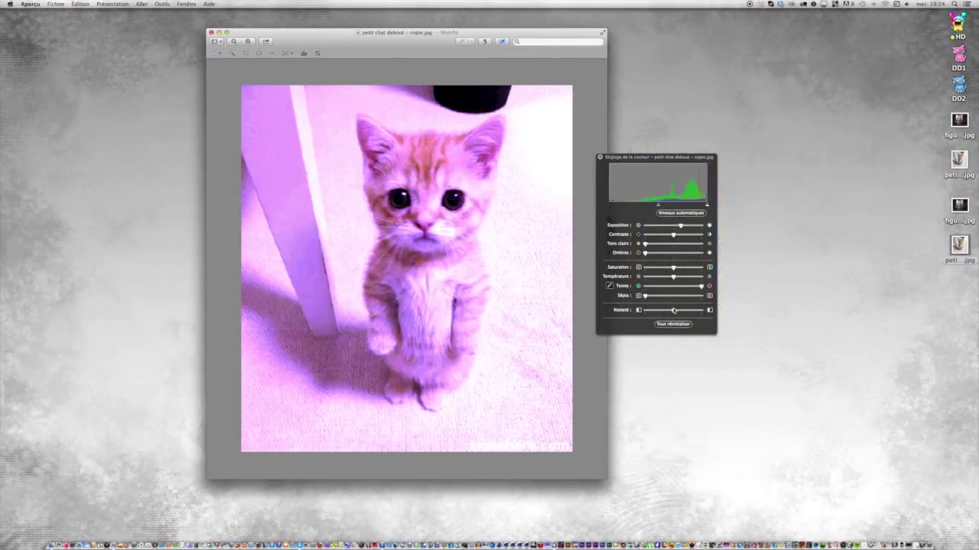
{"action": "mouse_move", "coordinate": [674, 310]}
{"action": "left_mouse_down"}
{"action": "mouse_move", "coordinate": [642, 312]}
{"action": "mouse_move", "coordinate": [701, 311]}
{"action": "mouse_move", "coordinate": [675, 311]}
{"action": "left_mouse_up"}
{"action": "left_click", "coordinate": [672, 213]}
{"action": "left_click_drag", "start_coordinate": [662, 281], "coordinate": [654, 279]}
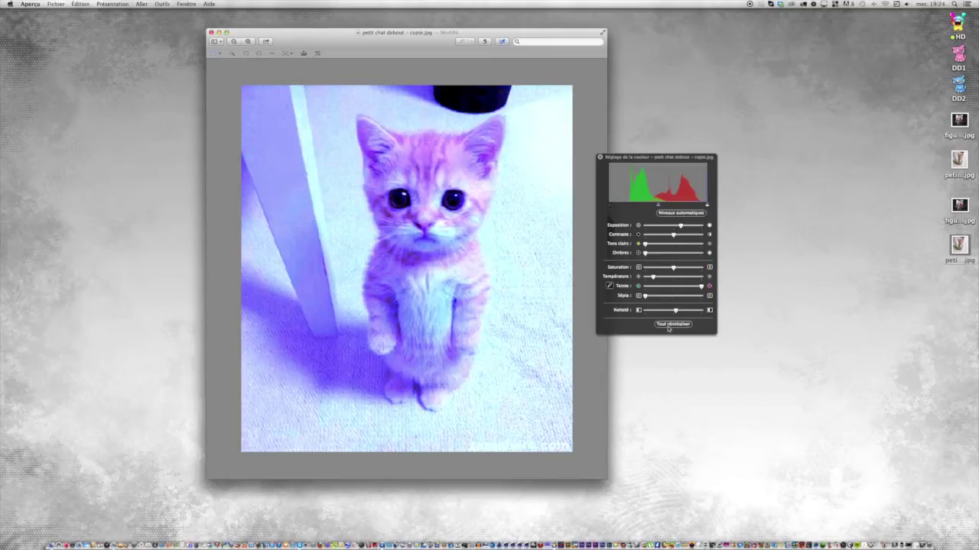
{"action": "left_click", "coordinate": [671, 325]}
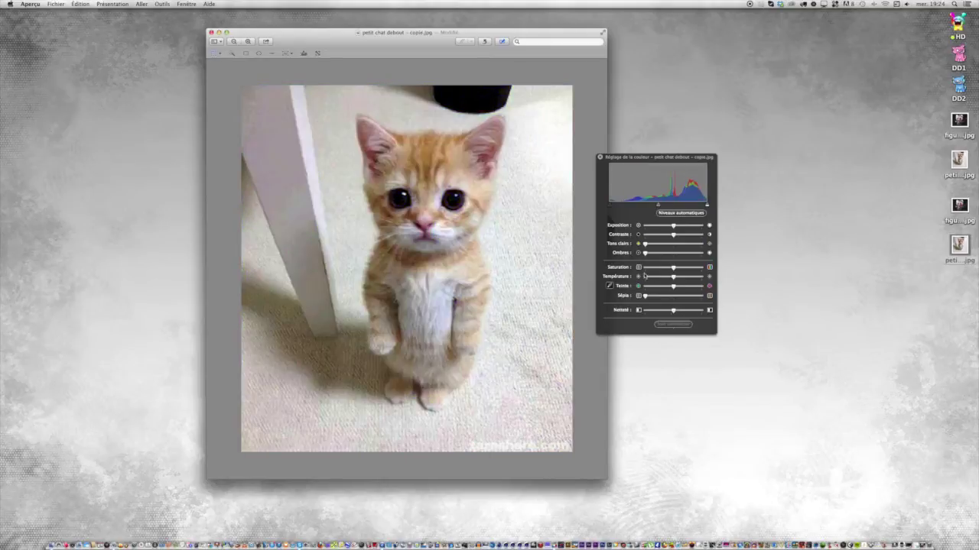
{"action": "left_click", "coordinate": [600, 157]}
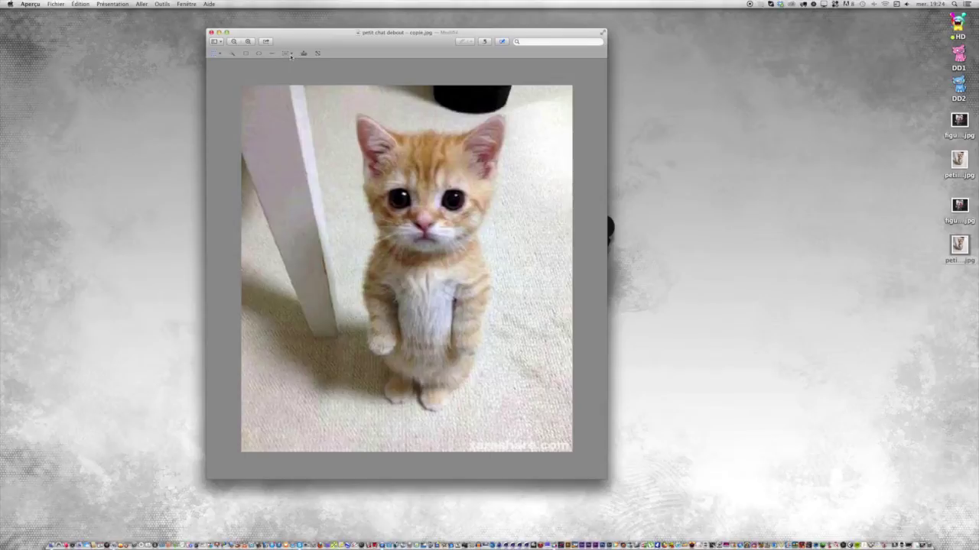
- Add a plain text box reading "Chat" on the carpet beside the kitten's lower body, below the white post
{"action": "left_click", "coordinate": [292, 54]}
{"action": "left_click", "coordinate": [287, 54]}
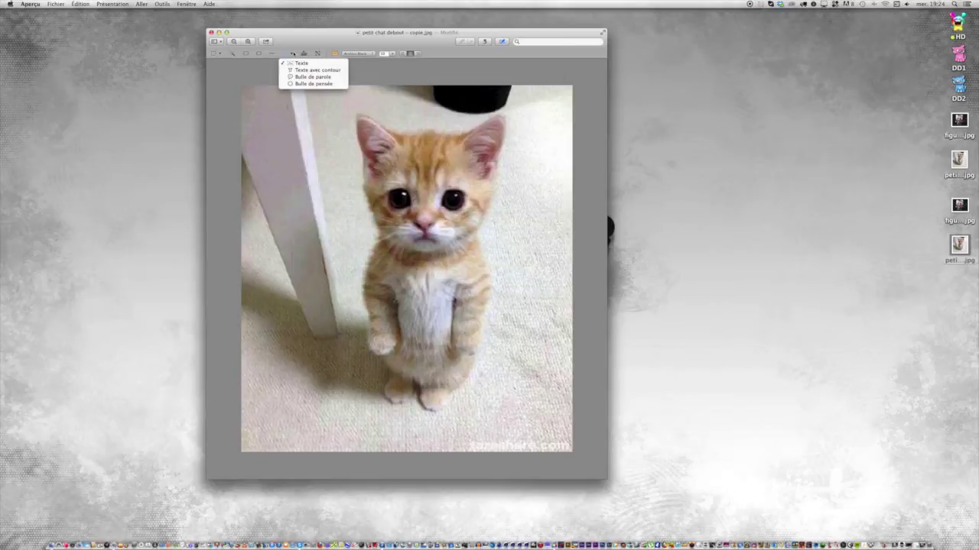
{"action": "left_click", "coordinate": [289, 55]}
{"action": "left_click", "coordinate": [288, 55]}
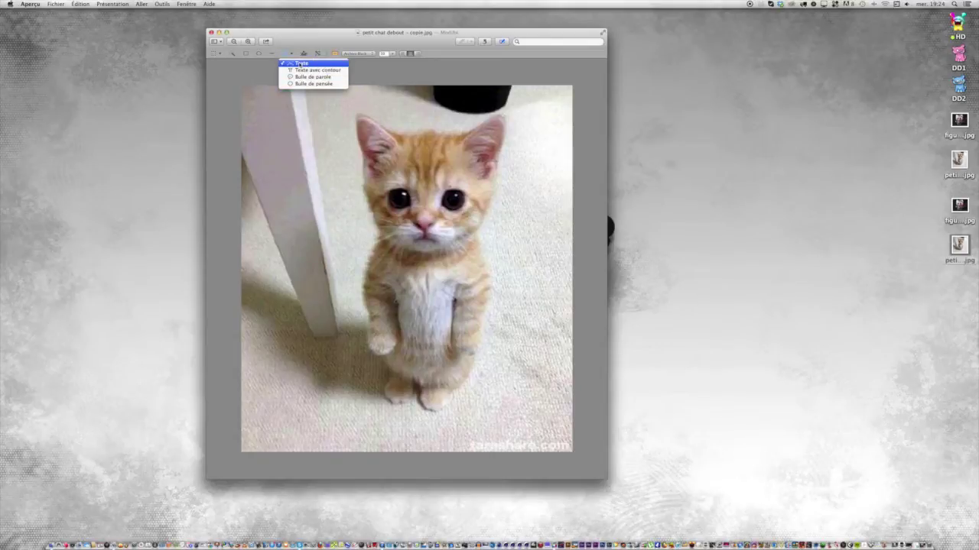
{"action": "left_click", "coordinate": [300, 63]}
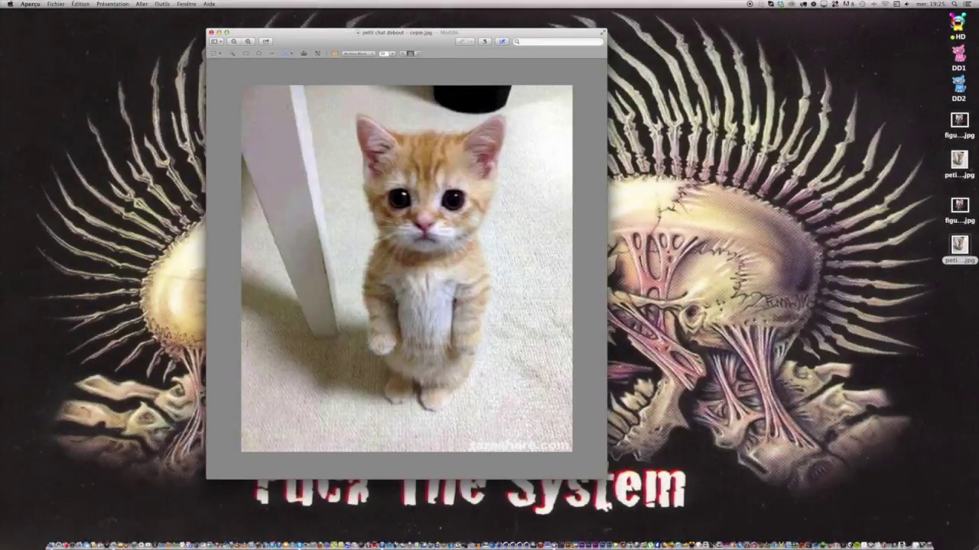
{"action": "left_click_drag", "start_coordinate": [247, 343], "coordinate": [364, 386]}
{"action": "type", "text": "Chat"}
- Colour the "Chat" text light orange and set its font size to 48
{"action": "left_click", "coordinate": [334, 53]}
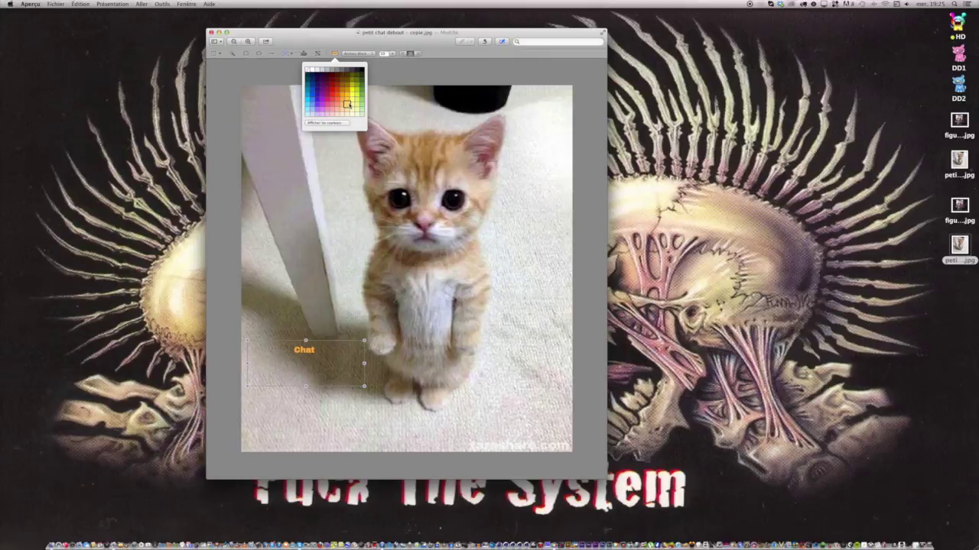
{"action": "left_click", "coordinate": [349, 102]}
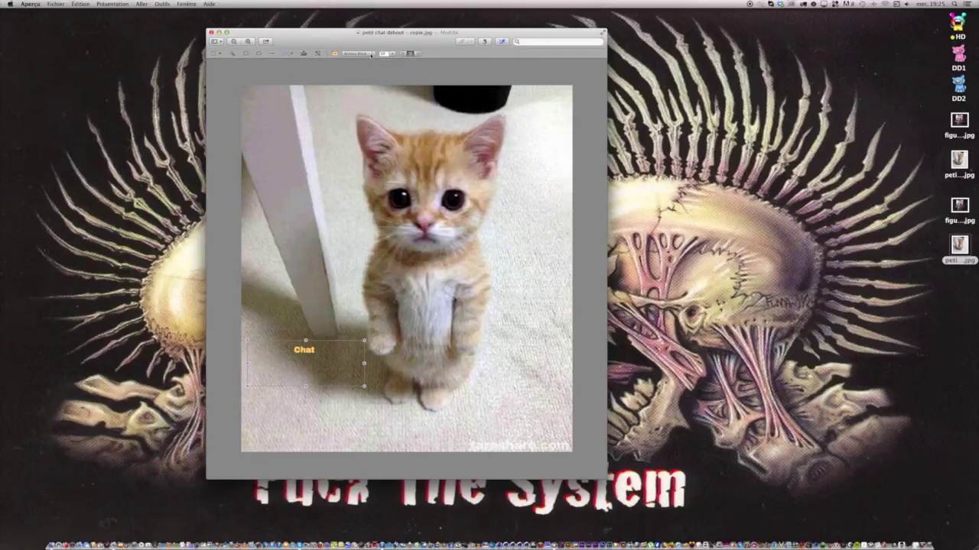
{"action": "left_click", "coordinate": [386, 54]}
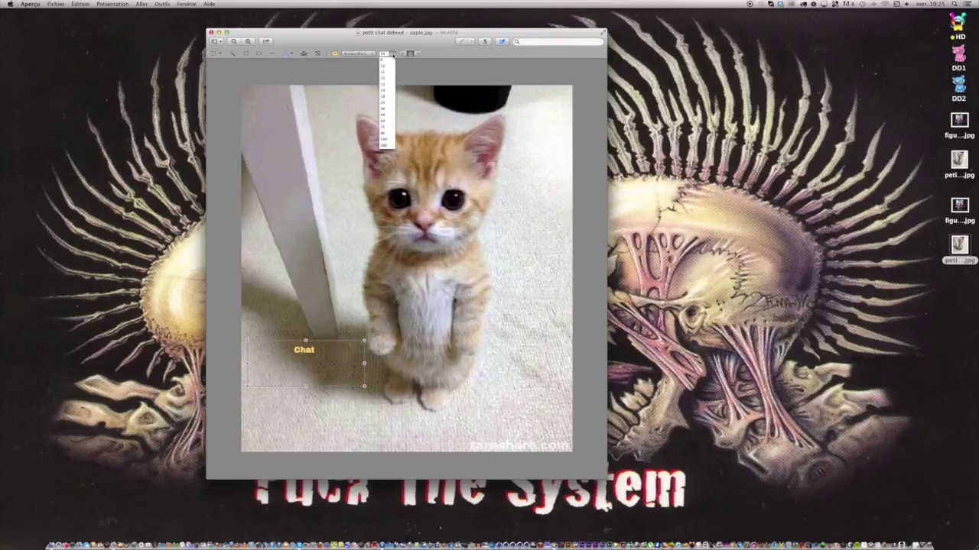
{"action": "left_click", "coordinate": [383, 115]}
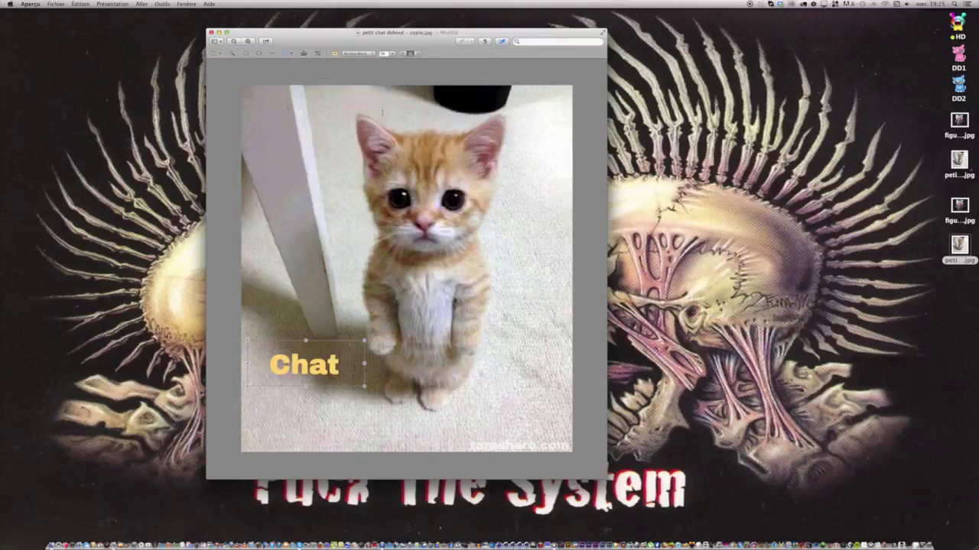
{"action": "left_click", "coordinate": [391, 54]}
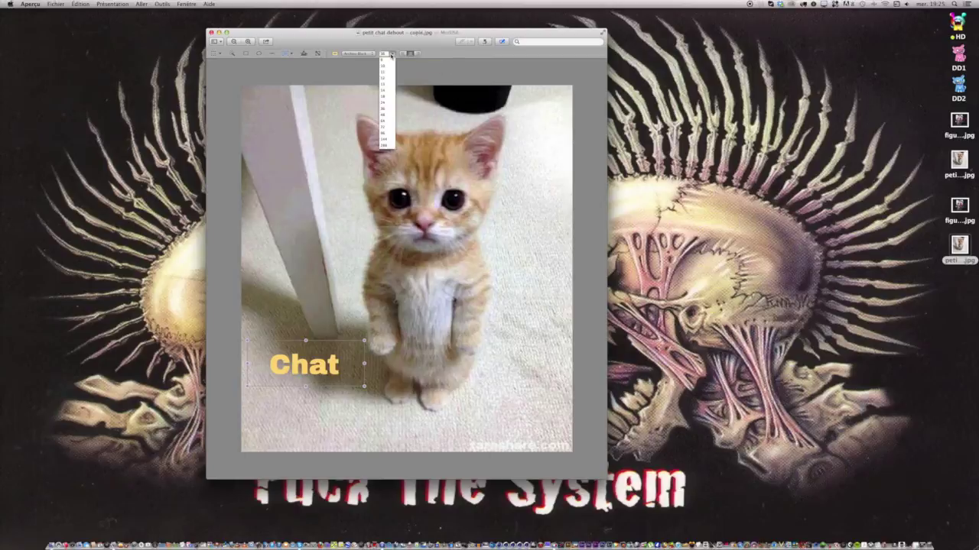
{"action": "left_click", "coordinate": [383, 116]}
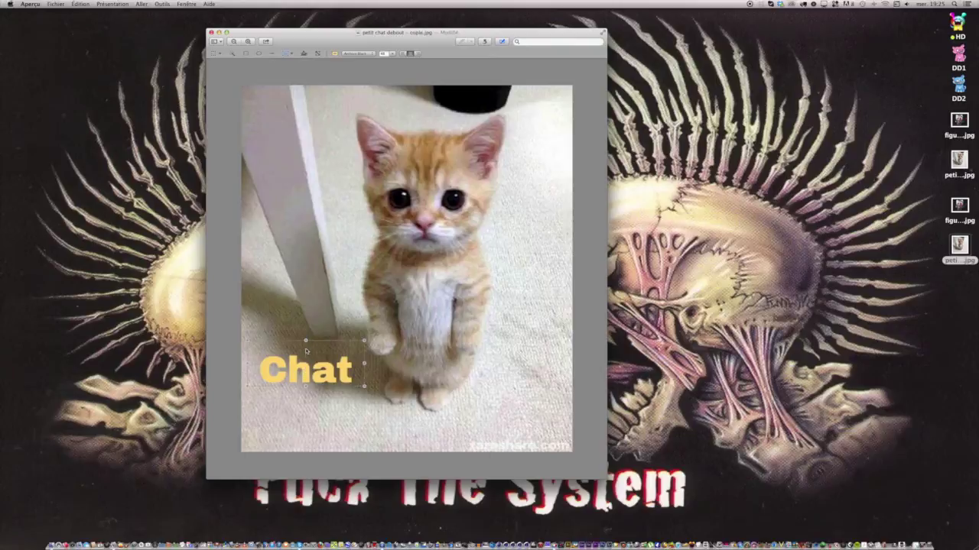
- Narrow the "Chat" text box, adjust its upper edge, and set its font to American Typewriter
{"action": "left_click", "coordinate": [306, 339]}
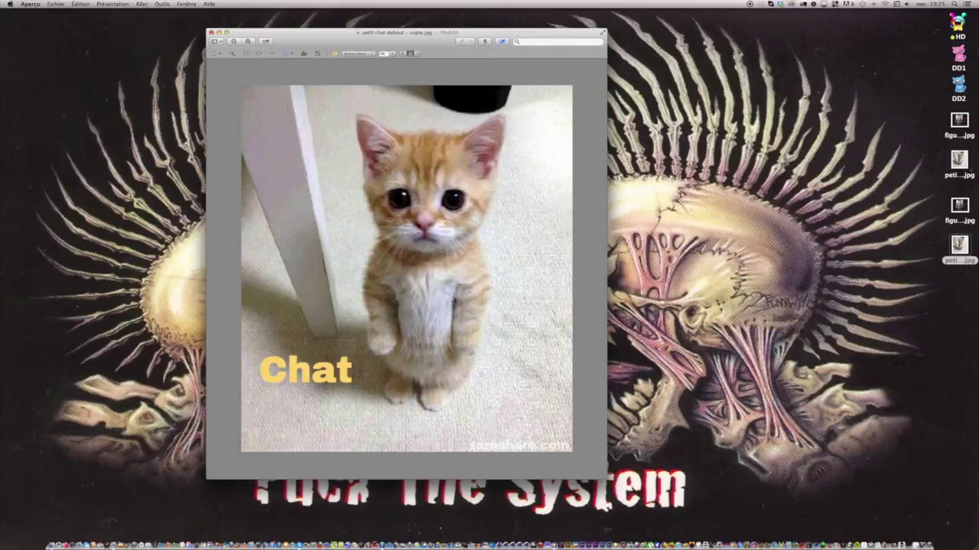
{"action": "left_click", "coordinate": [308, 348]}
{"action": "left_click", "coordinate": [305, 341]}
{"action": "left_click", "coordinate": [306, 341]}
{"action": "left_click_drag", "start_coordinate": [304, 341], "coordinate": [304, 335]}
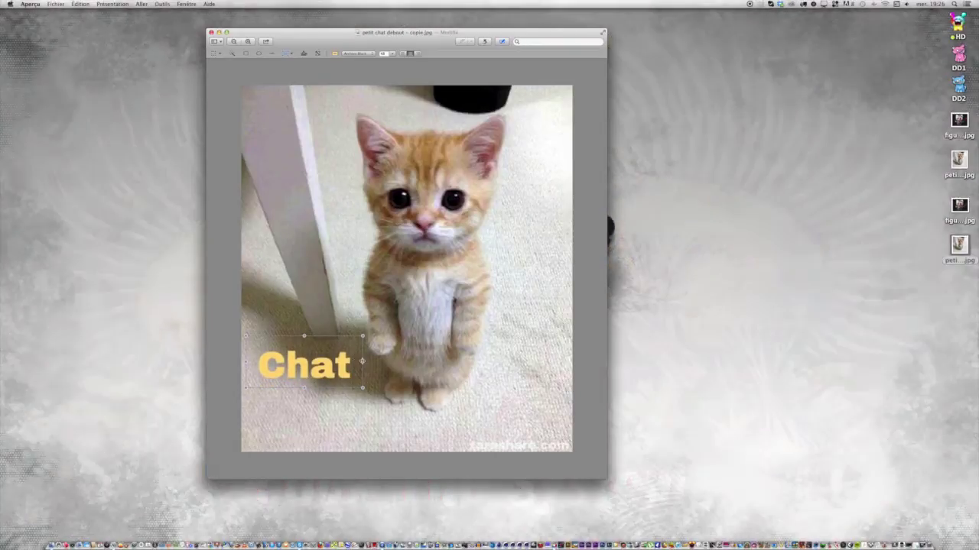
{"action": "left_click_drag", "start_coordinate": [363, 361], "coordinate": [353, 361]}
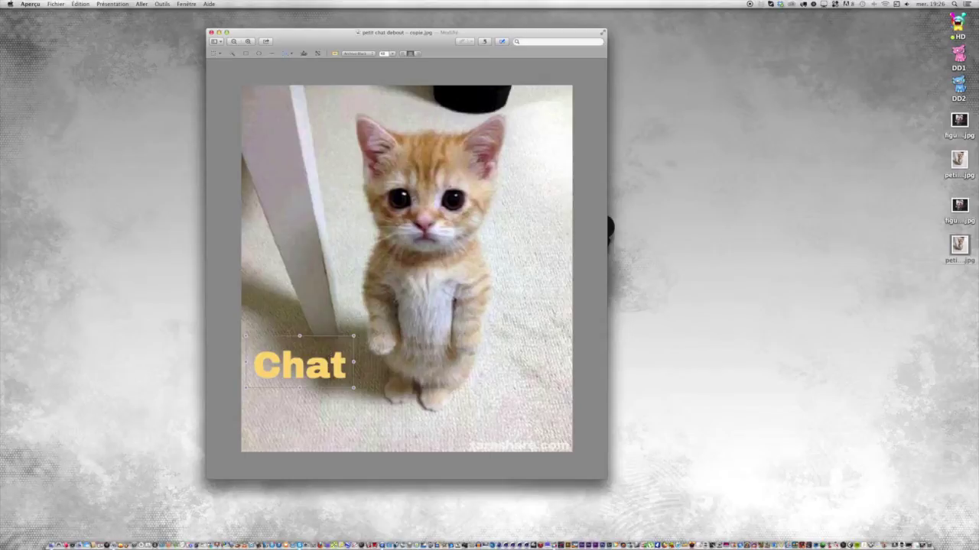
{"action": "left_click_drag", "start_coordinate": [299, 336], "coordinate": [299, 339]}
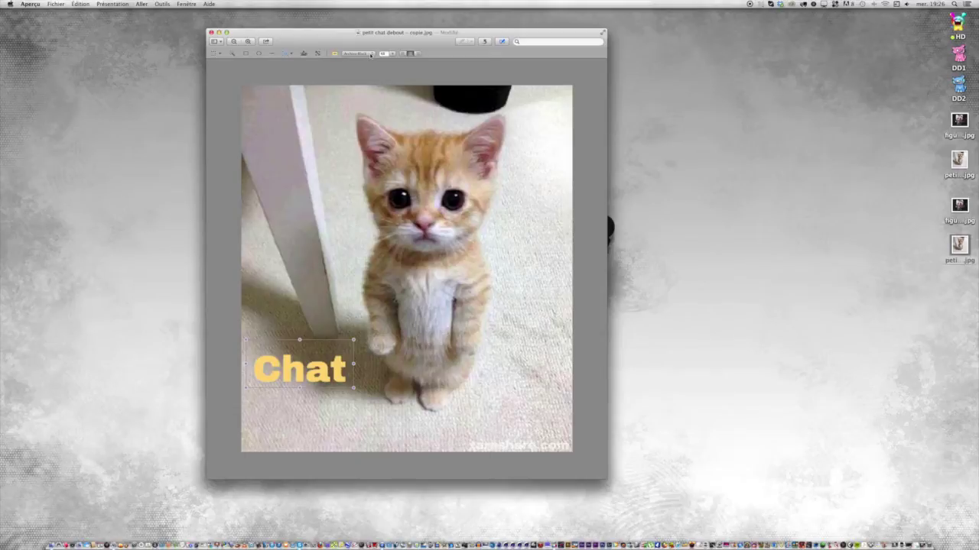
{"action": "left_click", "coordinate": [371, 55]}
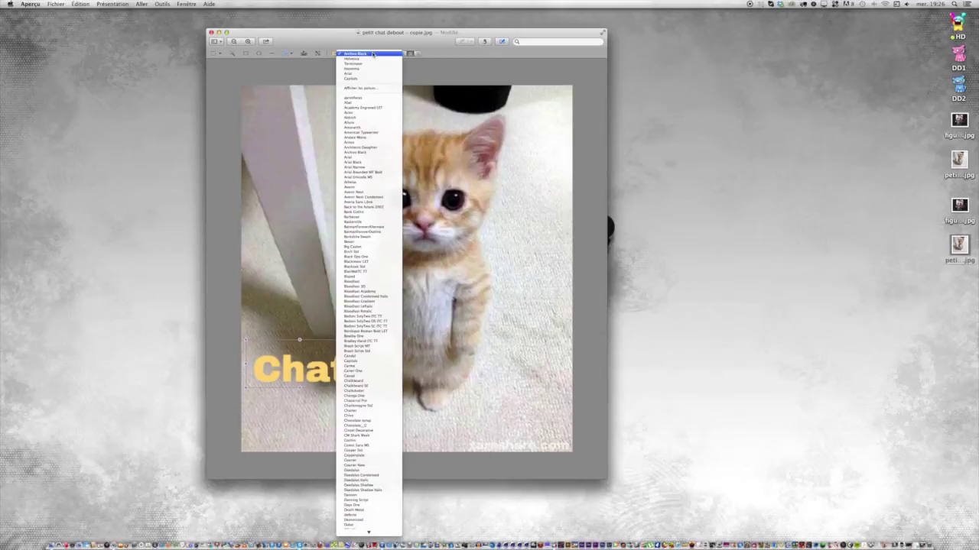
{"action": "left_click", "coordinate": [371, 133]}
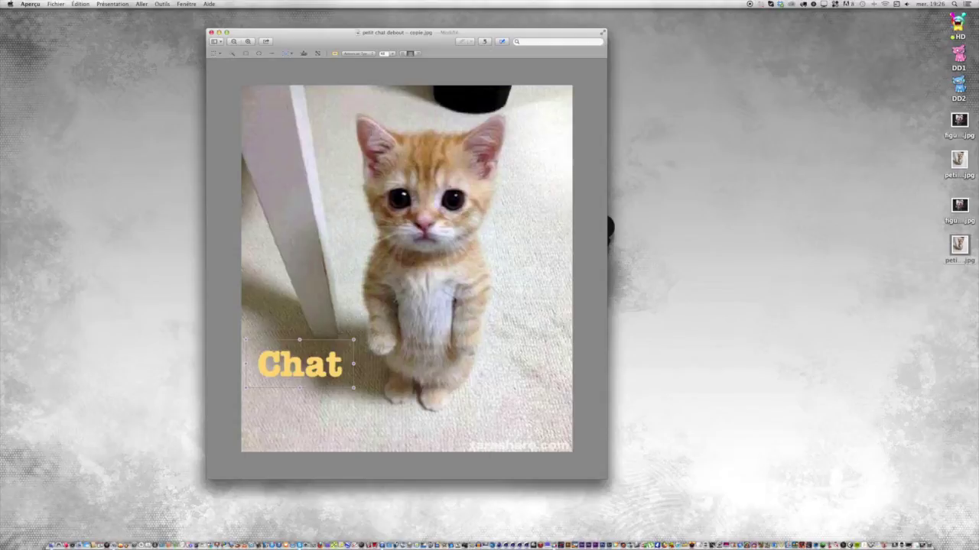
- Set the "Chat" text's font size to 64 and enlarge its box so the whole word fits
{"action": "left_click", "coordinate": [383, 53]}
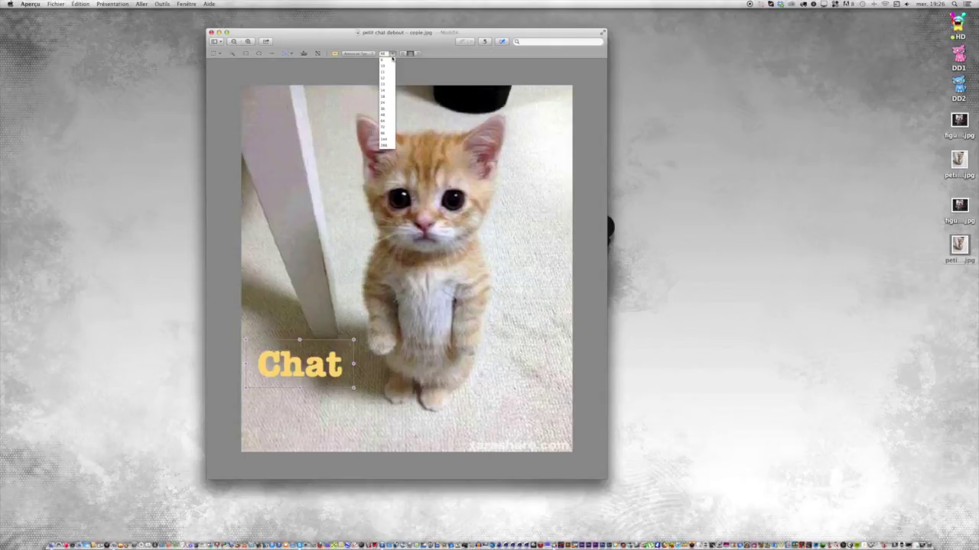
{"action": "left_click", "coordinate": [382, 124]}
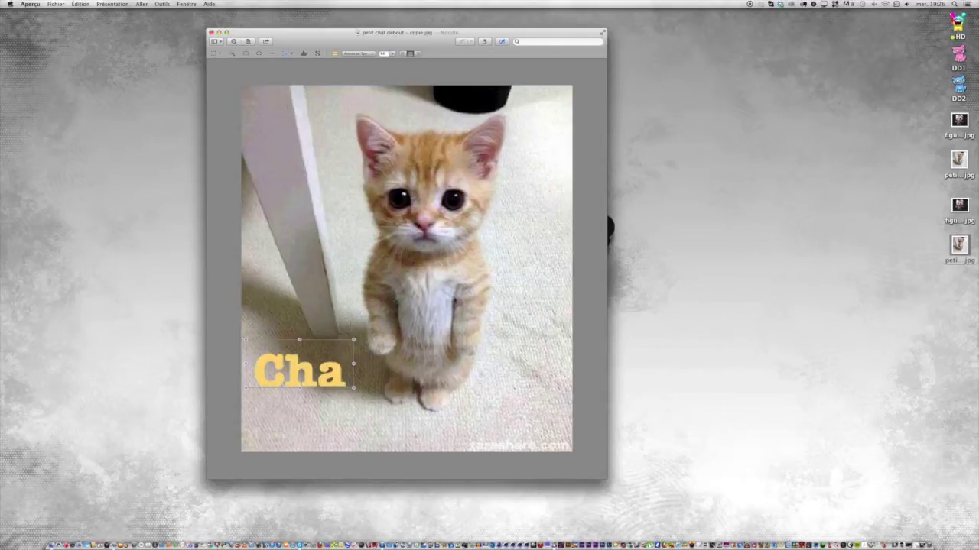
{"action": "left_click_drag", "start_coordinate": [353, 365], "coordinate": [367, 364]}
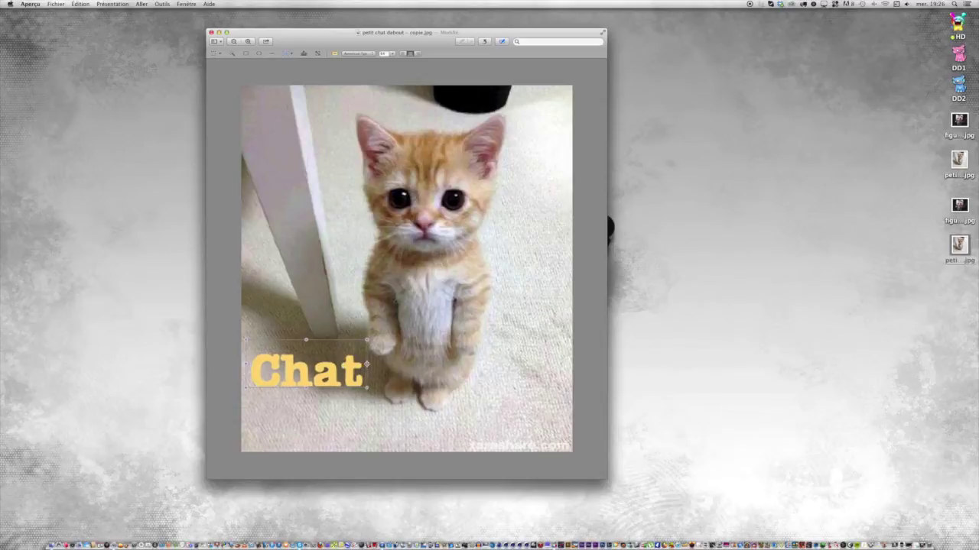
{"action": "left_click_drag", "start_coordinate": [306, 388], "coordinate": [306, 397]}
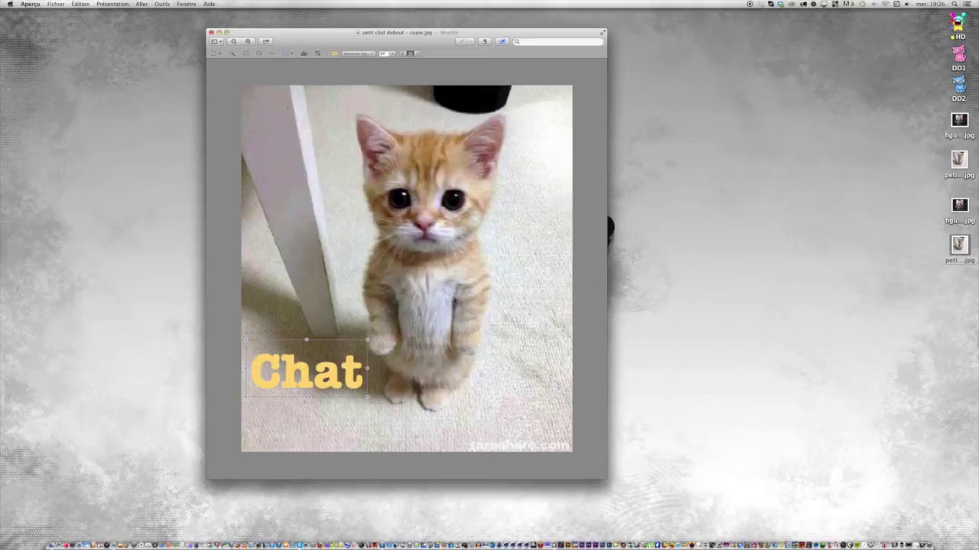
- Add a wide text box along the image's lower edge reading "12 cm de haine"
{"action": "left_click", "coordinate": [246, 415]}
{"action": "left_click_drag", "start_coordinate": [320, 432], "coordinate": [571, 448]}
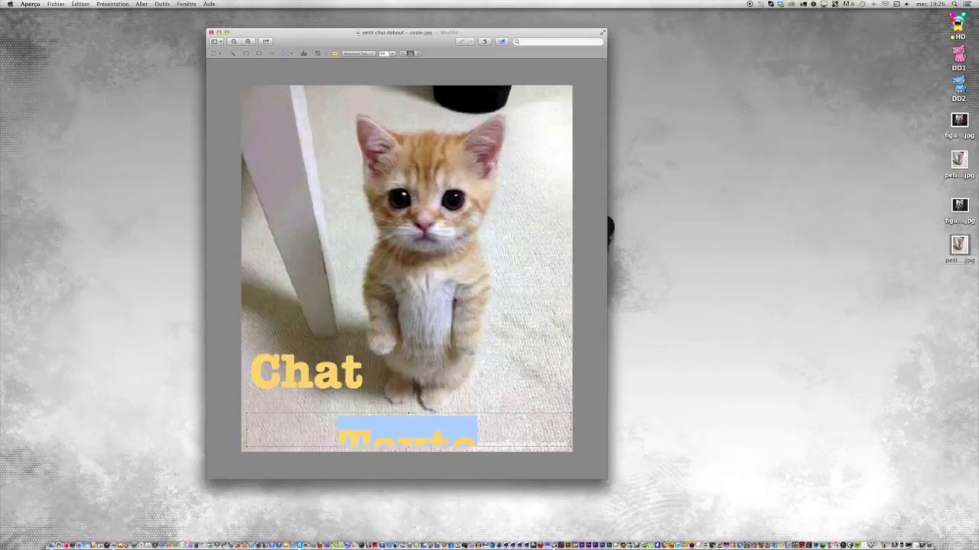
{"action": "type", "text": "18 cm de h"}
{"action": "key", "text": "BackSpace"}
{"action": "key", "text": "BackSpace"}
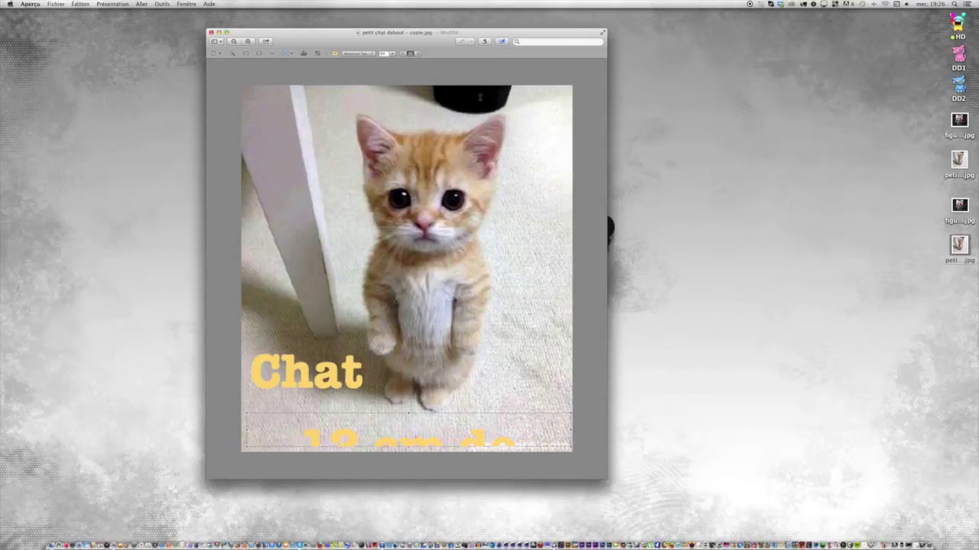
- Format the "12 cm de haine" text as size 48 in dark red, raising its box's upper edge to fit
{"action": "left_click_drag", "start_coordinate": [391, 56], "coordinate": [383, 100]}
{"action": "left_click", "coordinate": [392, 54]}
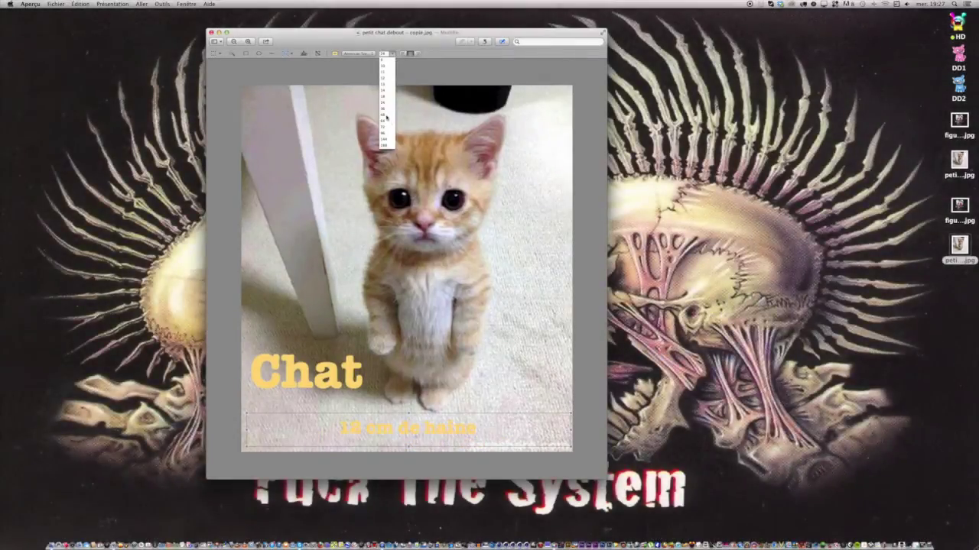
{"action": "left_click", "coordinate": [386, 115]}
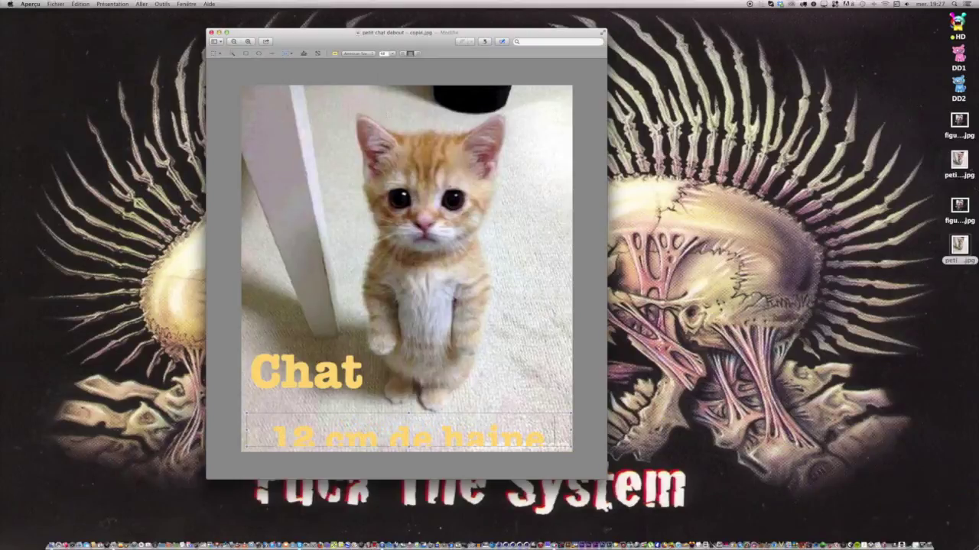
{"action": "left_click_drag", "start_coordinate": [408, 414], "coordinate": [407, 403]}
{"action": "left_click", "coordinate": [336, 54]}
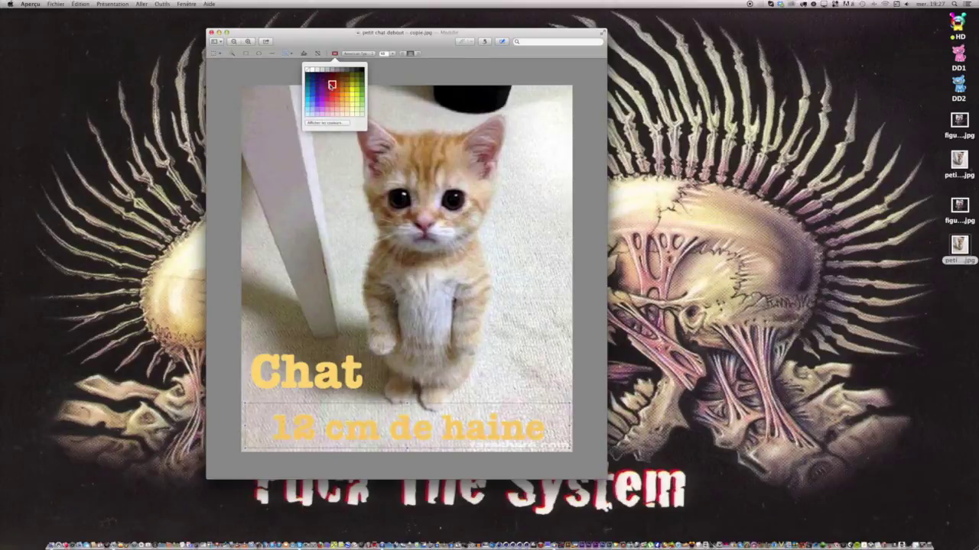
{"action": "left_click", "coordinate": [332, 85]}
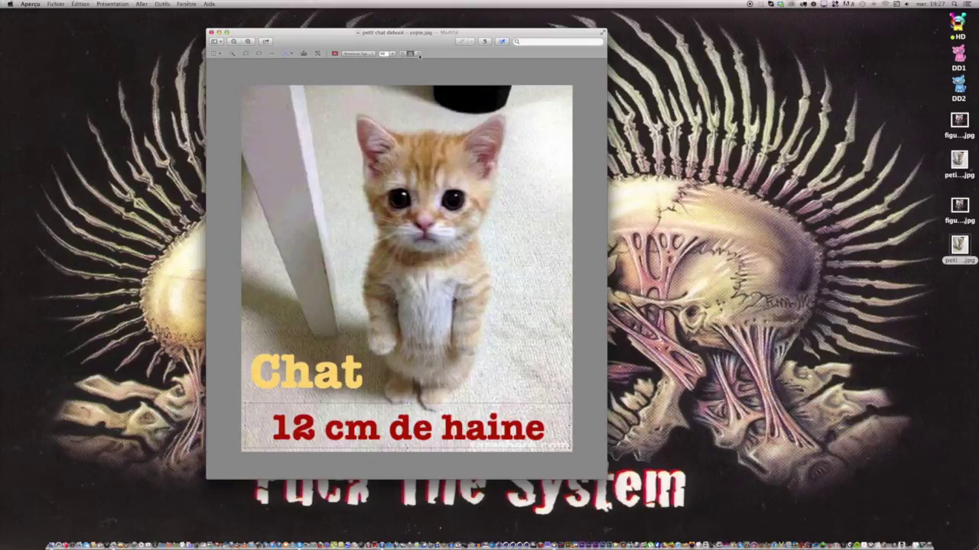
- Try left and right alignment on the "12 cm de haine" text and restore its centred alignment
{"action": "left_click", "coordinate": [403, 53]}
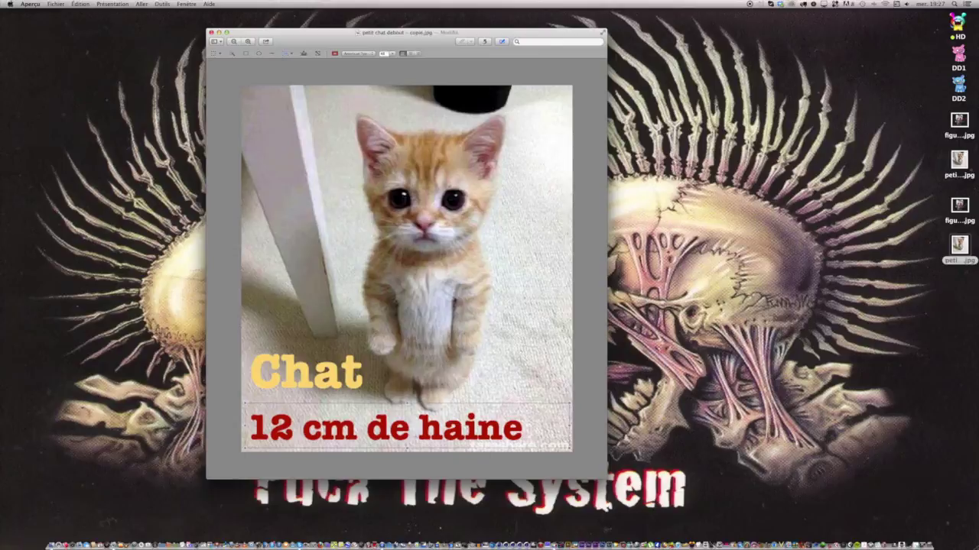
{"action": "left_click", "coordinate": [416, 54]}
{"action": "left_click", "coordinate": [410, 53]}
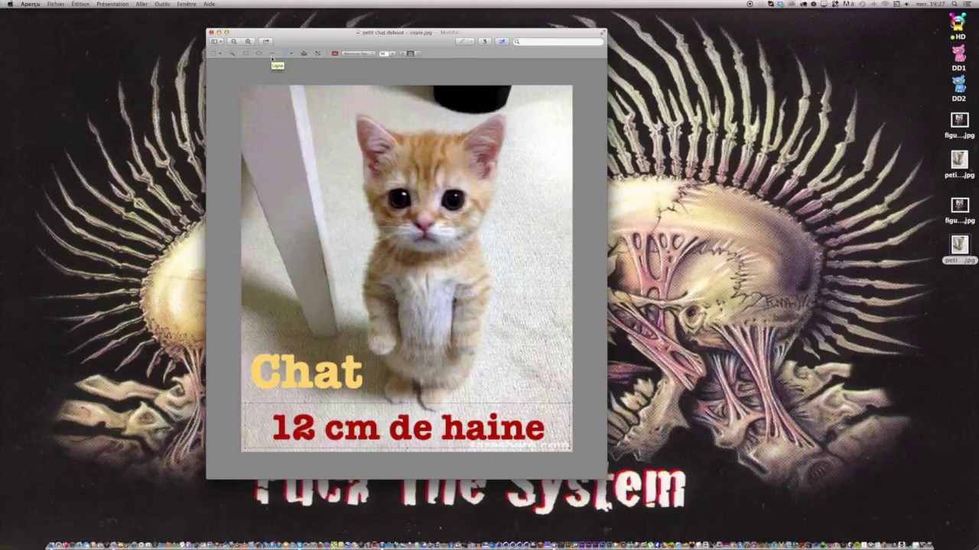
- Draw a horizontal line under "Chat" and make it solid, without arrowheads
{"action": "left_click", "coordinate": [272, 55]}
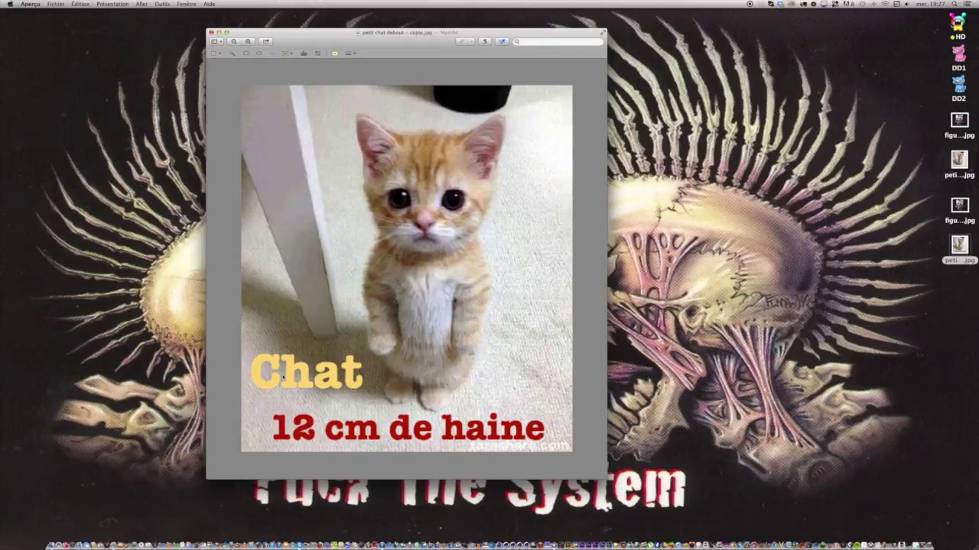
{"action": "left_click_drag", "start_coordinate": [255, 396], "coordinate": [364, 397]}
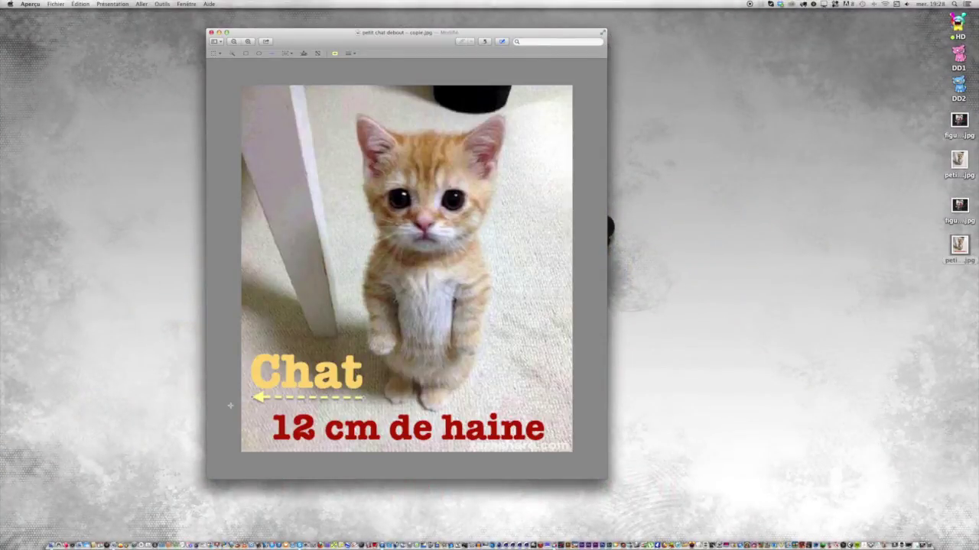
{"action": "left_click", "coordinate": [349, 54]}
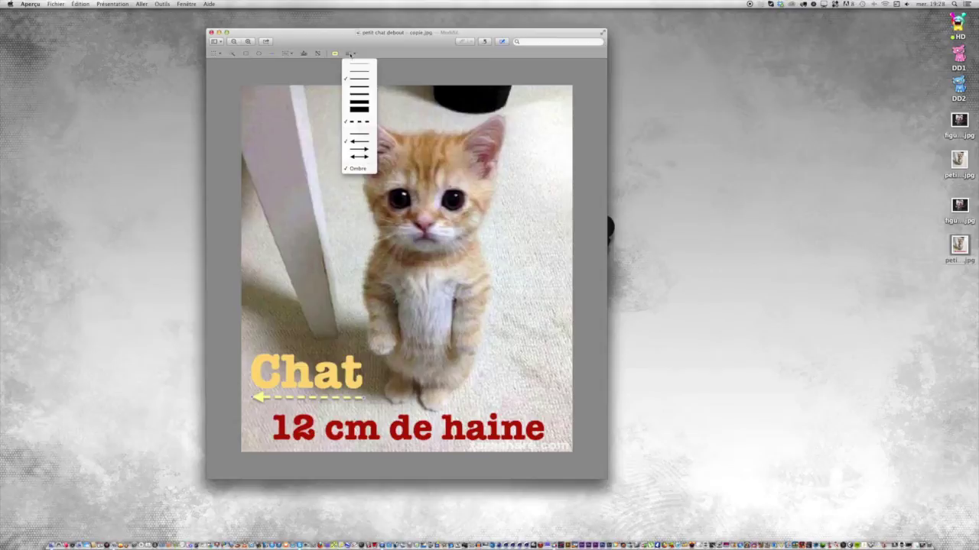
{"action": "left_click", "coordinate": [347, 123]}
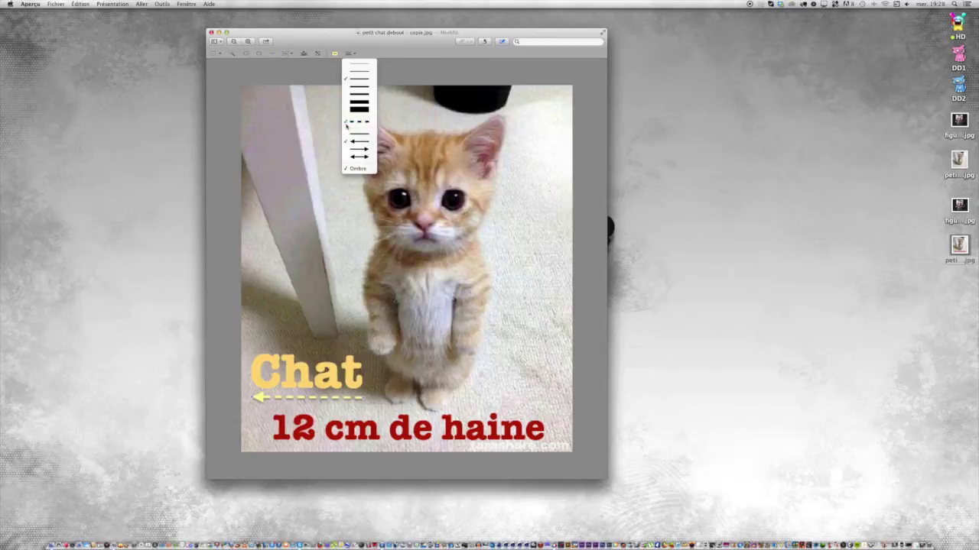
{"action": "left_click", "coordinate": [350, 54]}
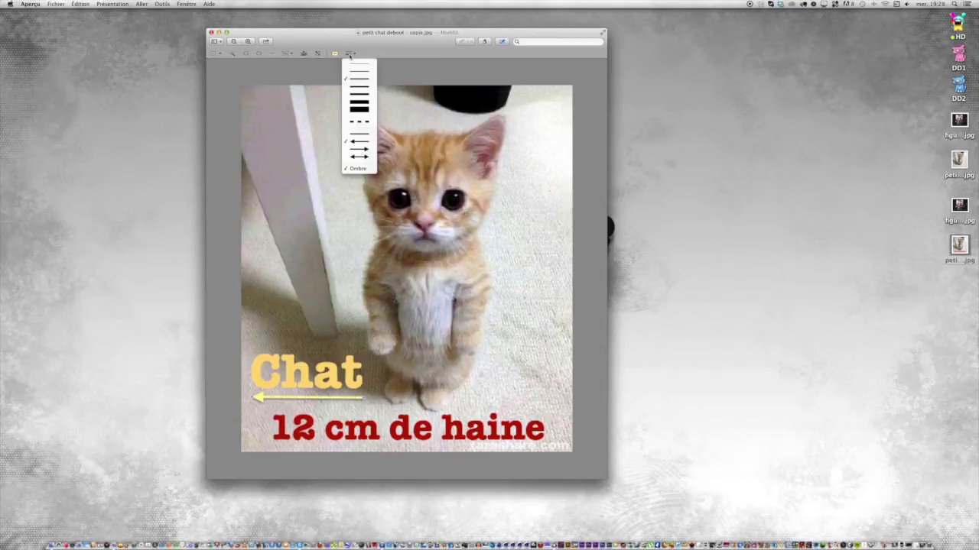
{"action": "left_click", "coordinate": [353, 135]}
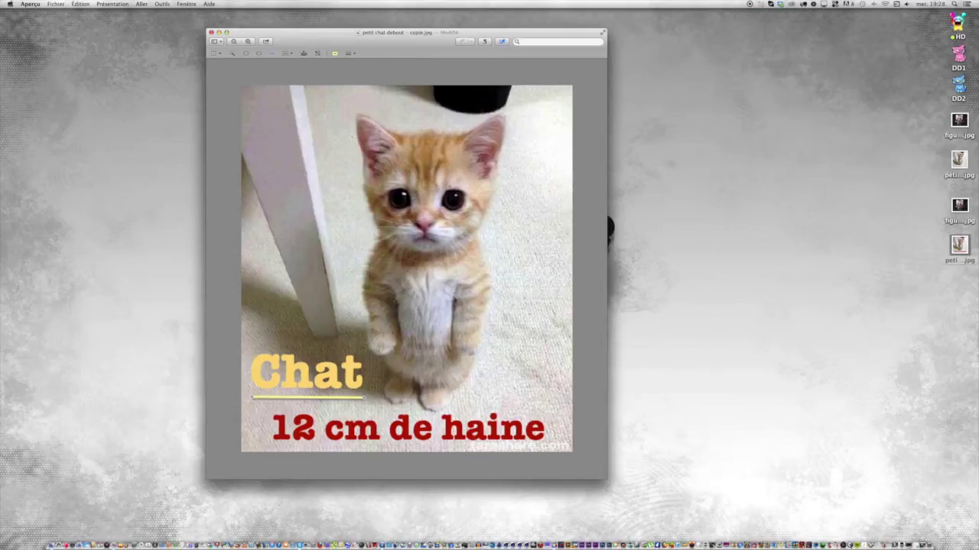
- Colour the line under "Chat" light orange to match the word
{"action": "left_click", "coordinate": [334, 53]}
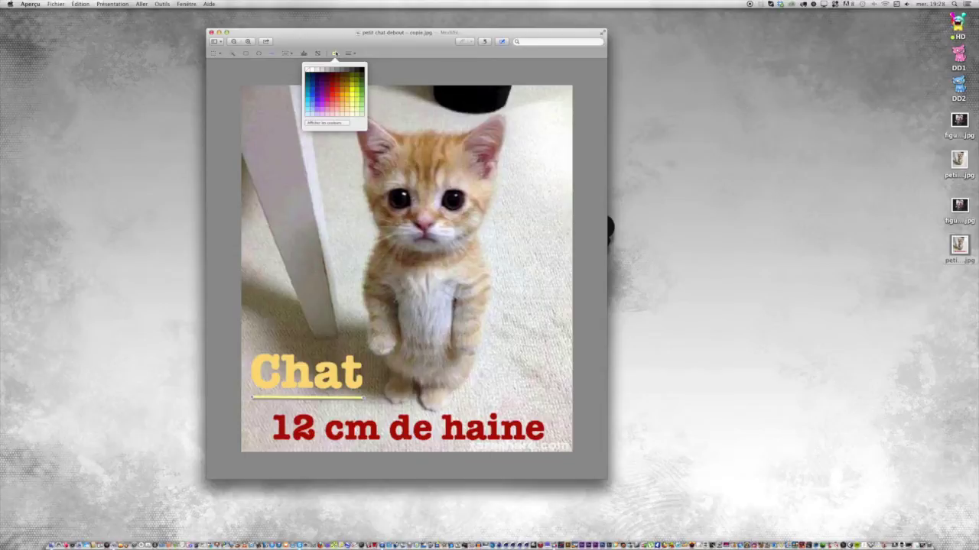
{"action": "left_click", "coordinate": [342, 90]}
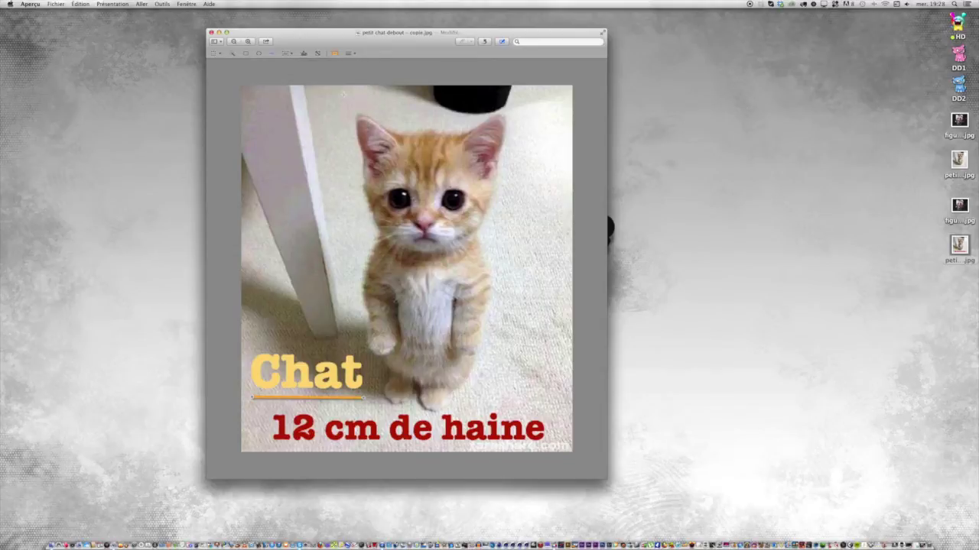
{"action": "left_click", "coordinate": [334, 54]}
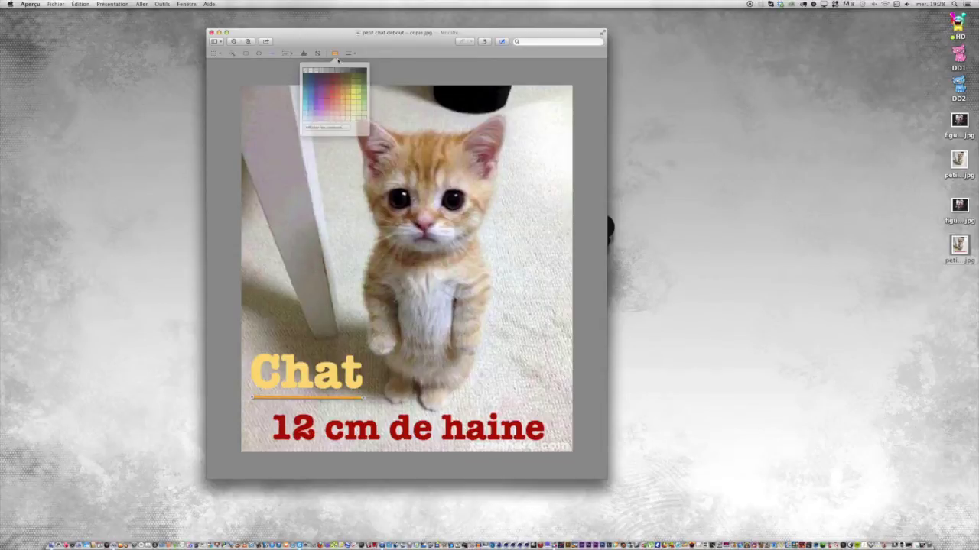
{"action": "left_click", "coordinate": [346, 109]}
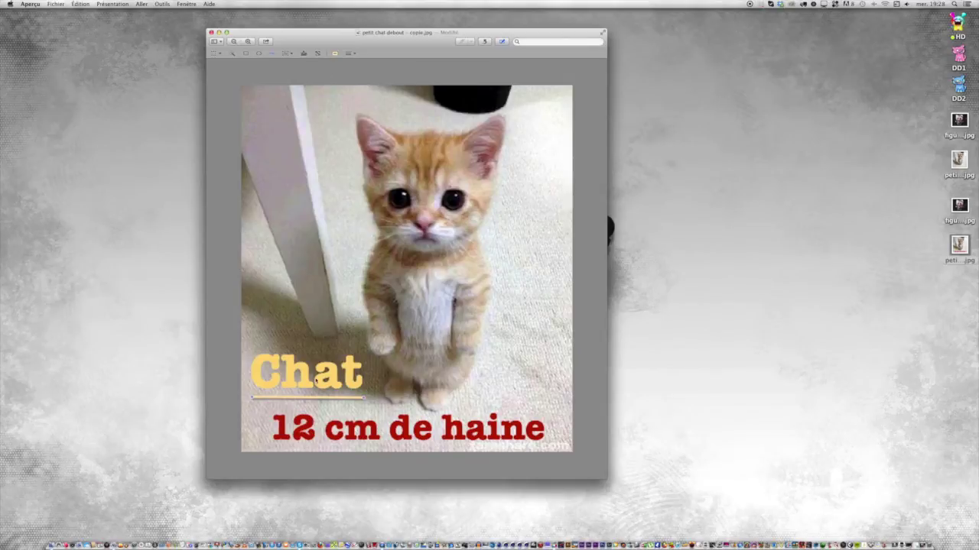
- Draw a horizontal line under "12 cm de haine" and raise both ends slightly closer to the text
{"action": "left_click", "coordinate": [263, 443]}
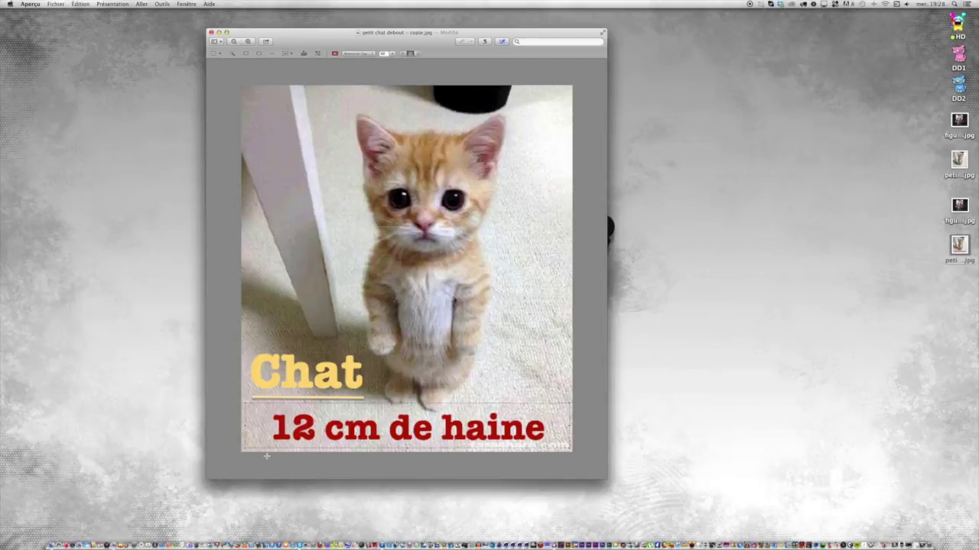
{"action": "left_click_drag", "start_coordinate": [268, 451], "coordinate": [547, 452]}
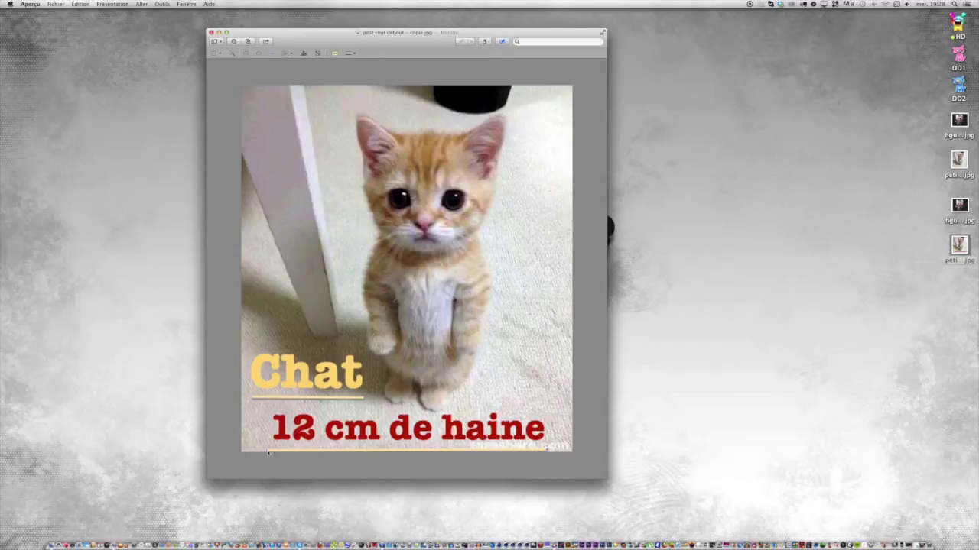
{"action": "left_click_drag", "start_coordinate": [268, 451], "coordinate": [268, 448]}
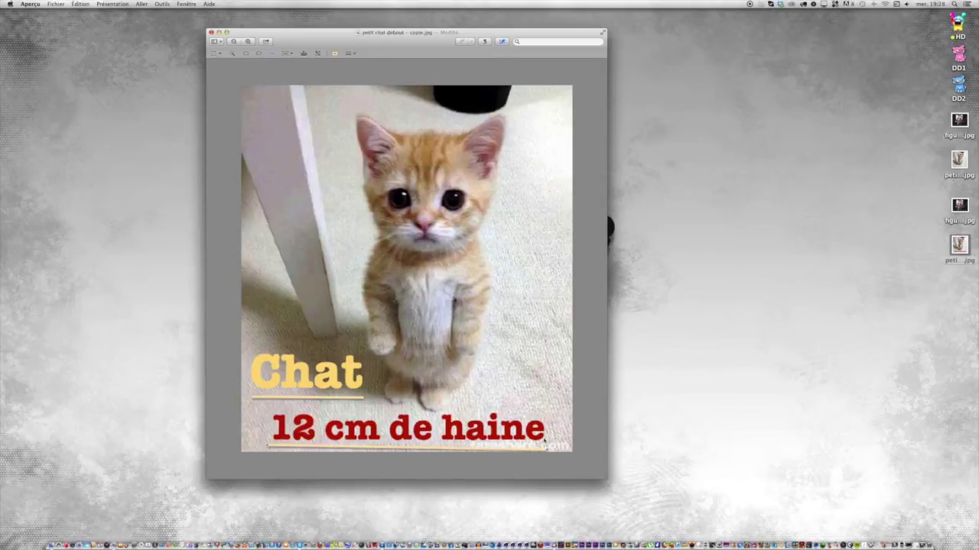
{"action": "left_click_drag", "start_coordinate": [547, 451], "coordinate": [547, 447]}
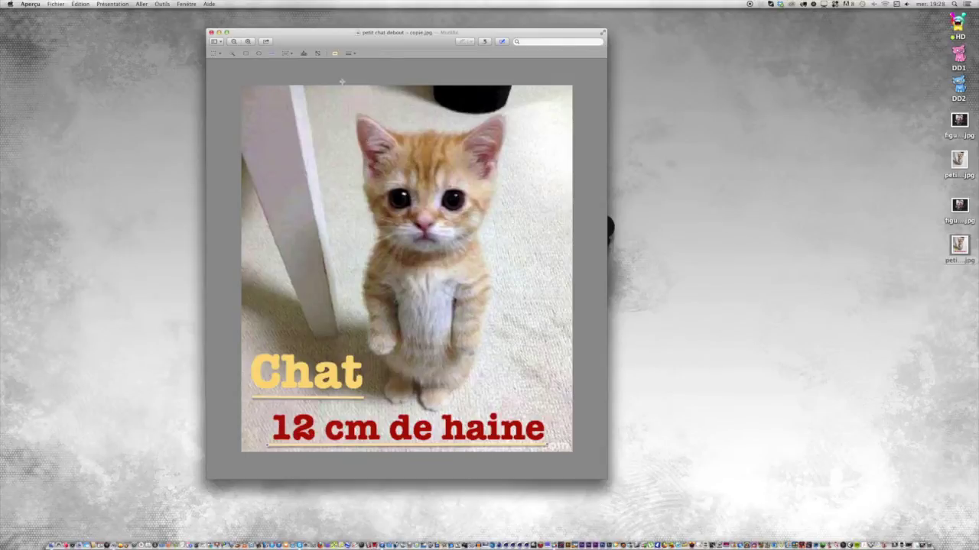
- Try pink and crimson on the line under "12 cm de haine" and colour it red
{"action": "left_click", "coordinate": [335, 52]}
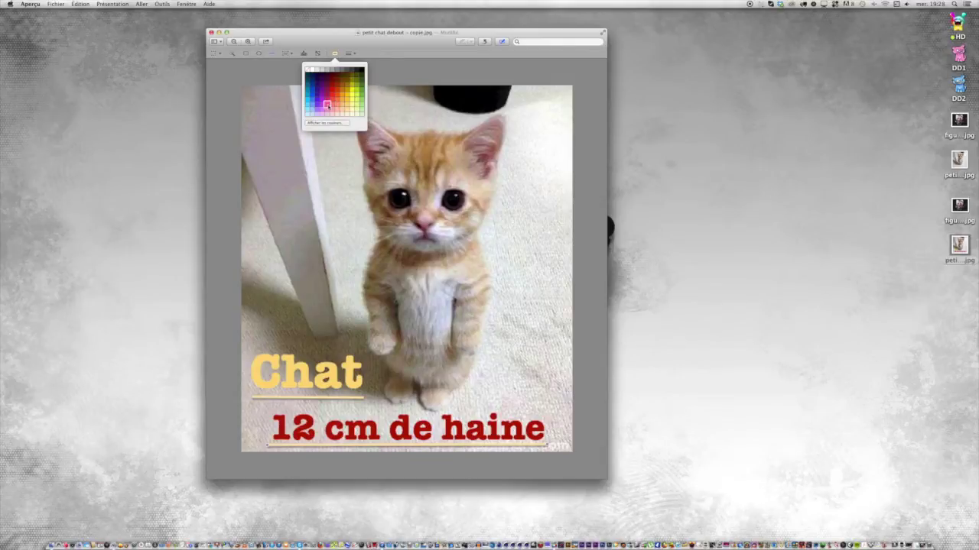
{"action": "left_click", "coordinate": [327, 105]}
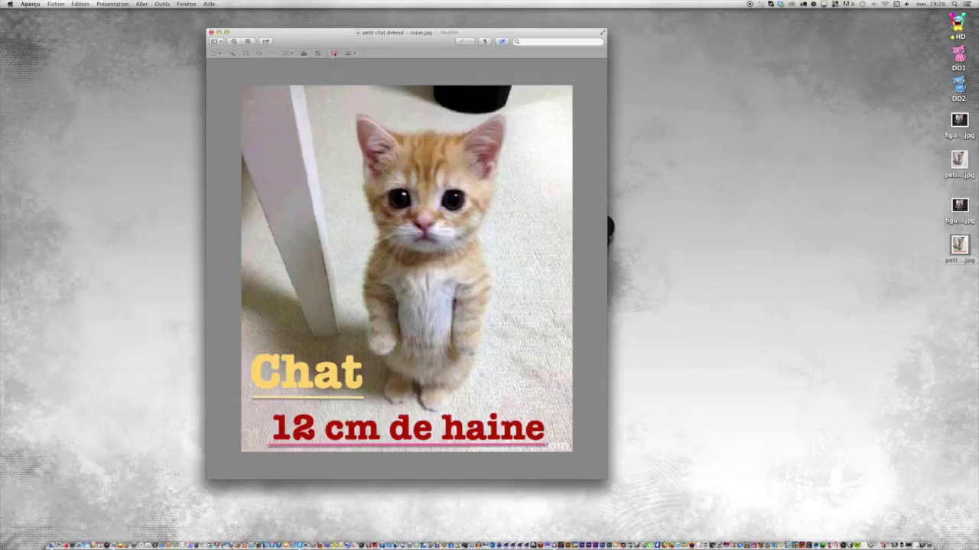
{"action": "left_click", "coordinate": [334, 53]}
{"action": "left_click", "coordinate": [328, 94]}
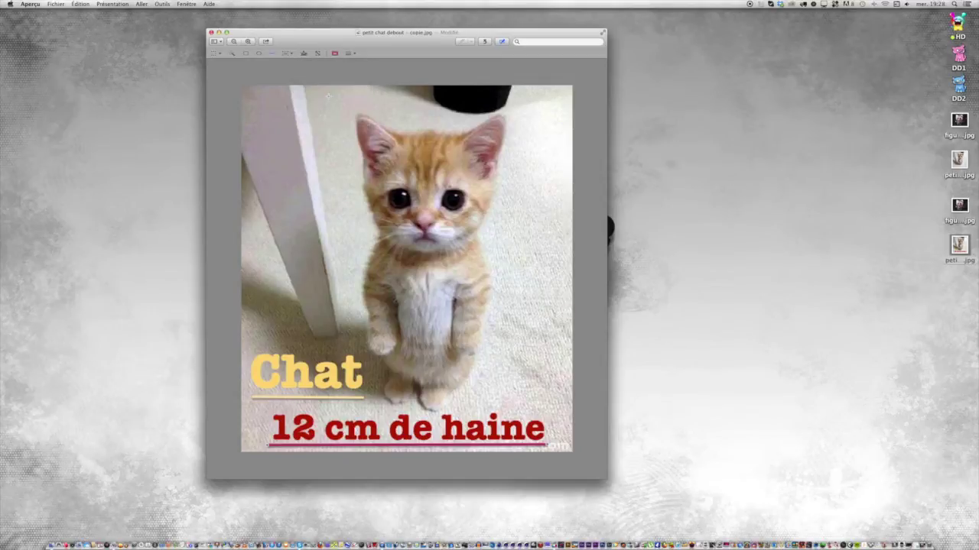
{"action": "left_click", "coordinate": [335, 54]}
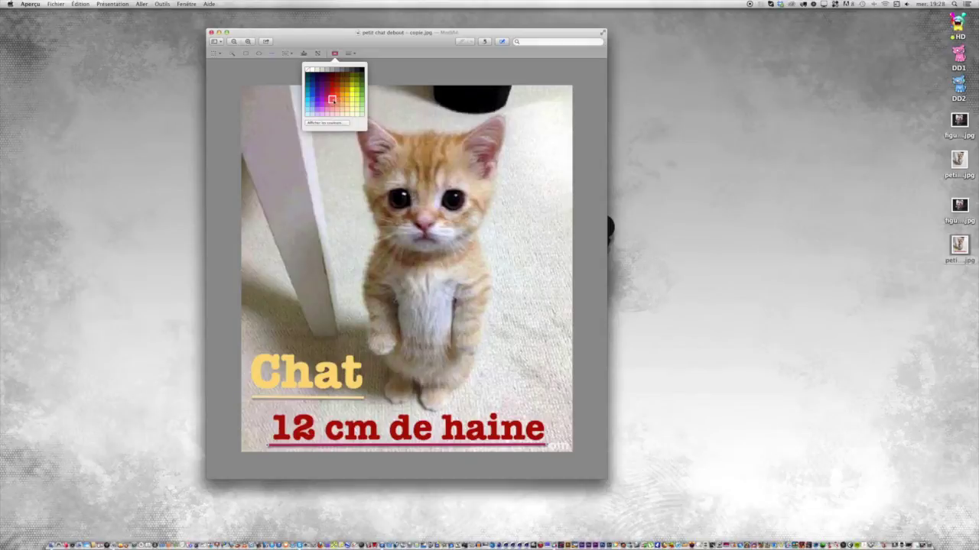
{"action": "left_click", "coordinate": [330, 96]}
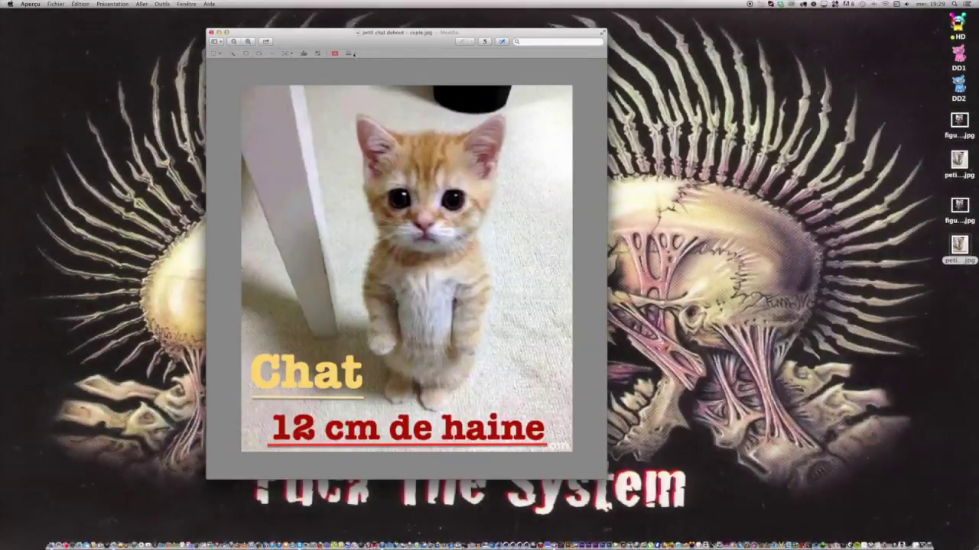
- Draw a red line with a single arrowhead from above "Chat" diagonally up towards the kitten's body
{"action": "left_click", "coordinate": [350, 54]}
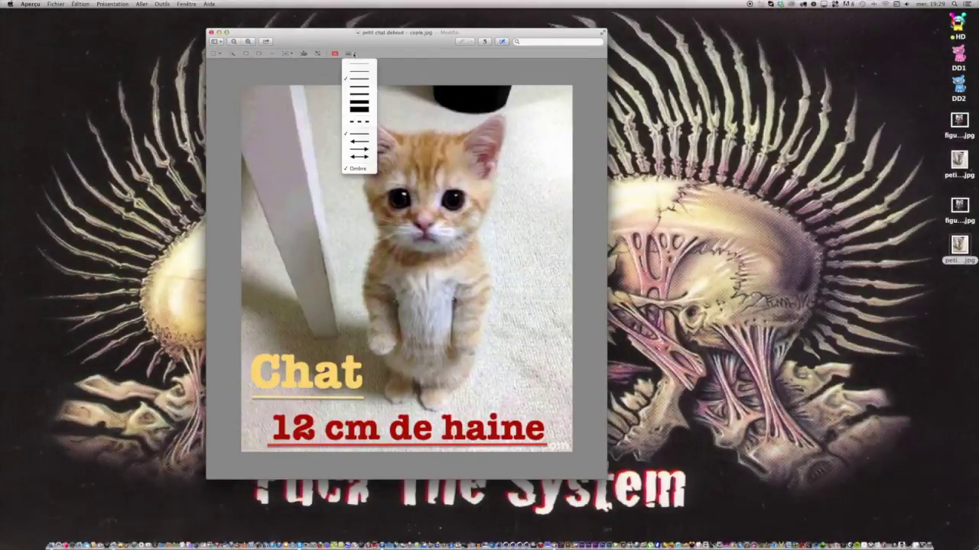
{"action": "left_click", "coordinate": [355, 143]}
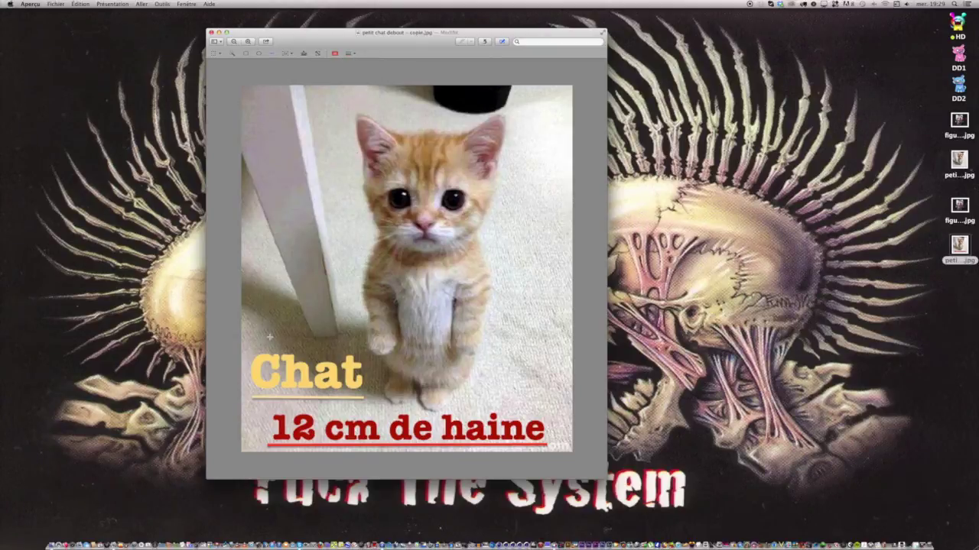
{"action": "left_click_drag", "start_coordinate": [279, 337], "coordinate": [335, 282]}
- Try two more red arrows slanting down from the white post towards the kitten, and undo both
{"action": "left_click_drag", "start_coordinate": [259, 200], "coordinate": [330, 238]}
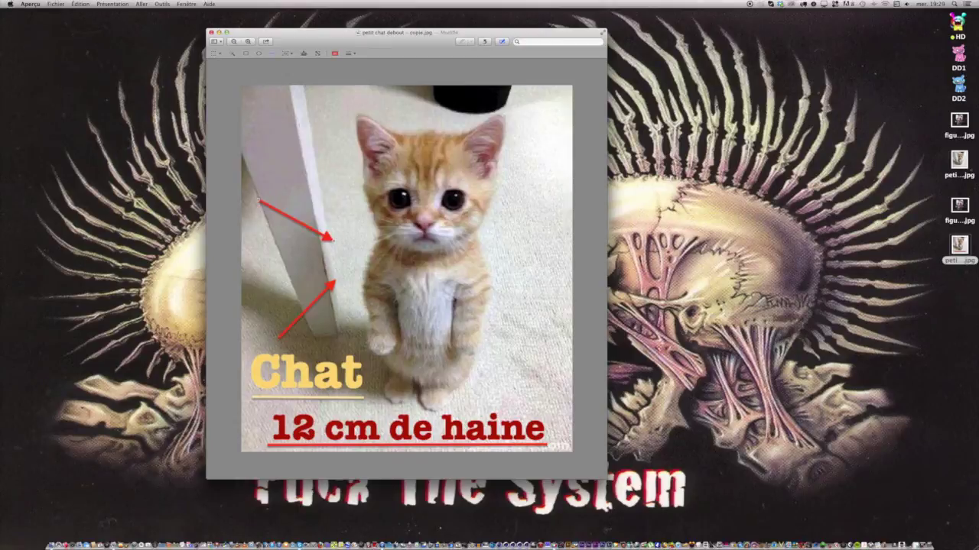
{"action": "left_click_drag", "start_coordinate": [277, 106], "coordinate": [337, 140]}
{"action": "key", "text": "super+z"}
{"action": "key", "text": "super+z"}
{"action": "left_click", "coordinate": [330, 289]}
{"action": "left_click", "coordinate": [81, 4]}
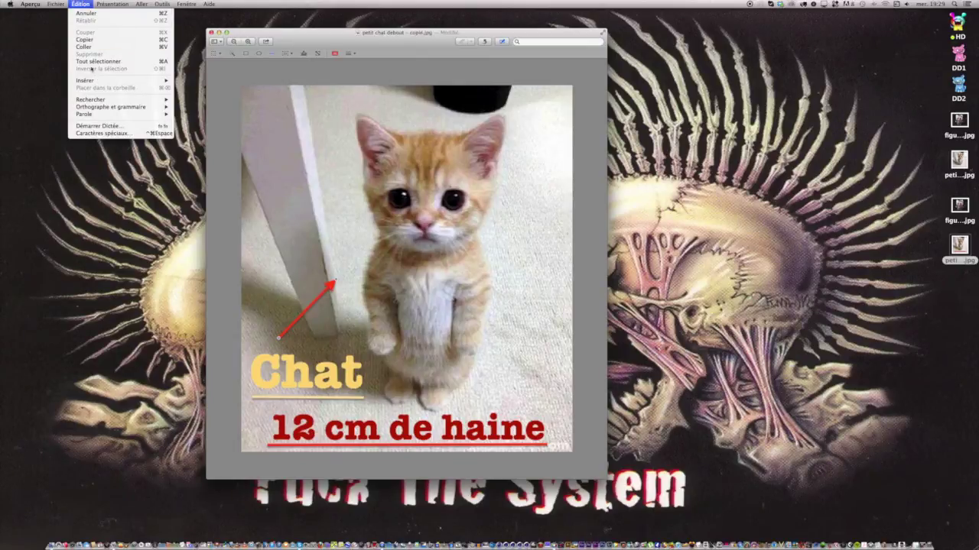
{"action": "mouse_move", "coordinate": [60, 10]}
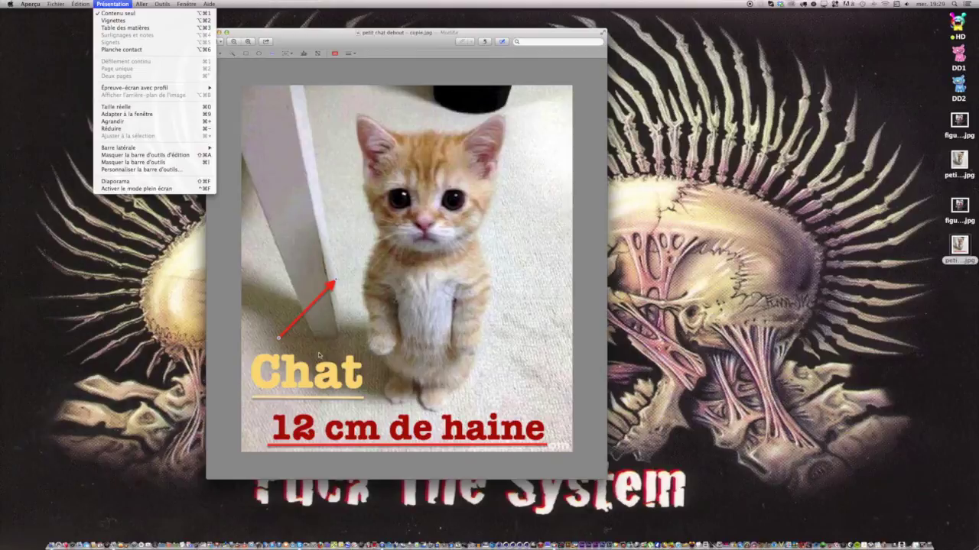
{"action": "left_click", "coordinate": [286, 302]}
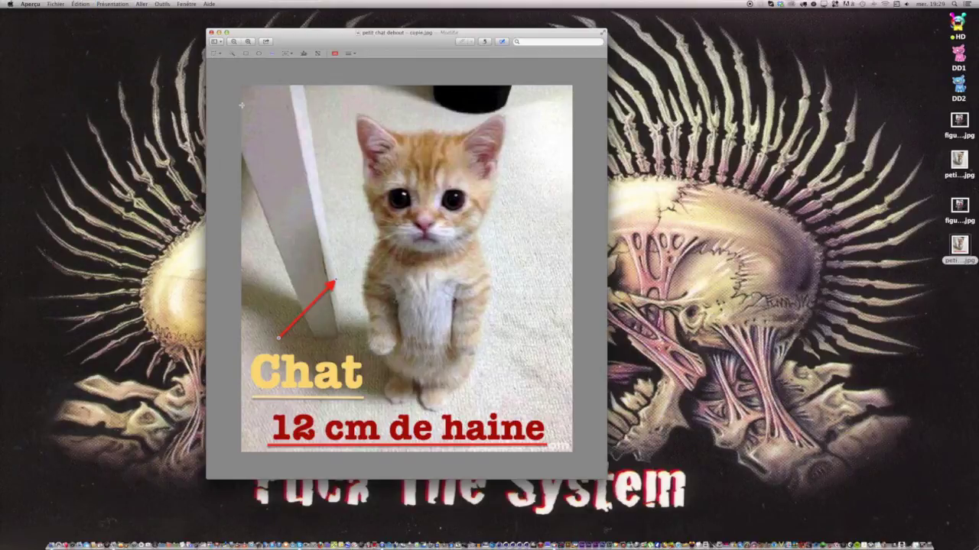
- Nudge the "Chat" text slightly to the right and draw a red ellipse around it
{"action": "left_click", "coordinate": [259, 53]}
{"action": "left_click", "coordinate": [260, 52]}
{"action": "mouse_move", "coordinate": [250, 346]}
{"action": "left_mouse_down"}
{"action": "mouse_move", "coordinate": [287, 361]}
{"action": "mouse_move", "coordinate": [253, 346]}
{"action": "left_mouse_up"}
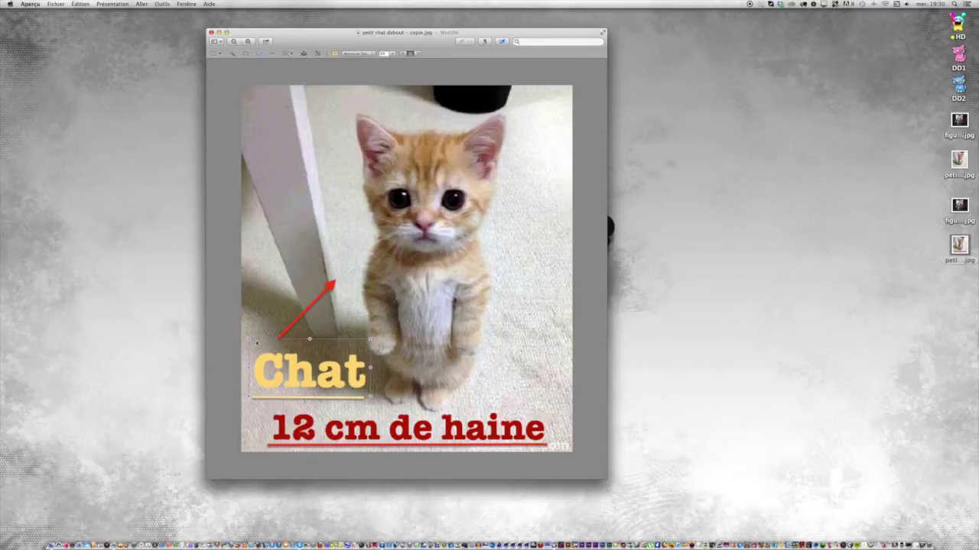
{"action": "mouse_move", "coordinate": [281, 335]}
{"action": "left_mouse_down"}
{"action": "mouse_move", "coordinate": [251, 353]}
{"action": "mouse_move", "coordinate": [337, 405]}
{"action": "mouse_move", "coordinate": [328, 338]}
{"action": "left_mouse_up"}
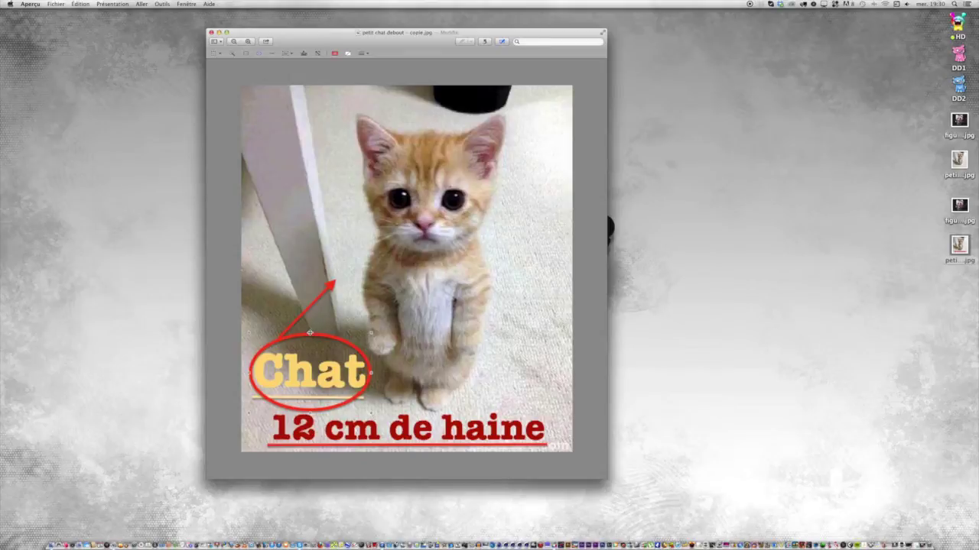
- Stretch the red ellipse upwards and outwards on both sides so it frames the whole word "Chat"
{"action": "left_click_drag", "start_coordinate": [309, 333], "coordinate": [310, 325]}
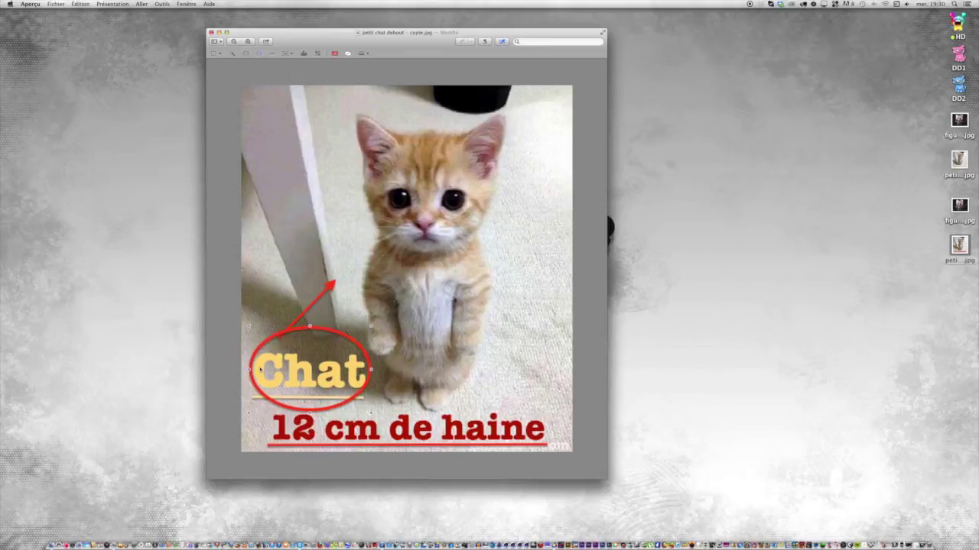
{"action": "left_click_drag", "start_coordinate": [249, 370], "coordinate": [245, 370]}
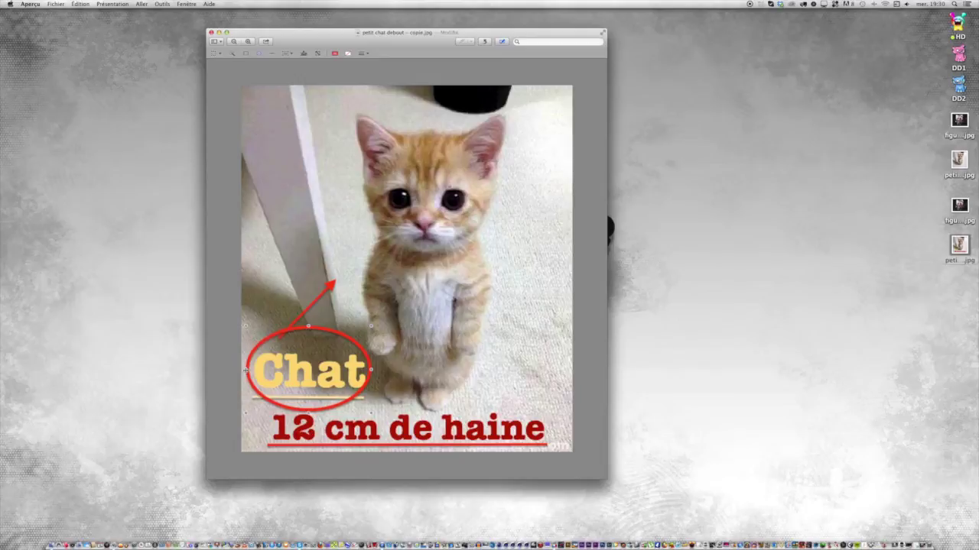
{"action": "left_click_drag", "start_coordinate": [368, 373], "coordinate": [379, 371]}
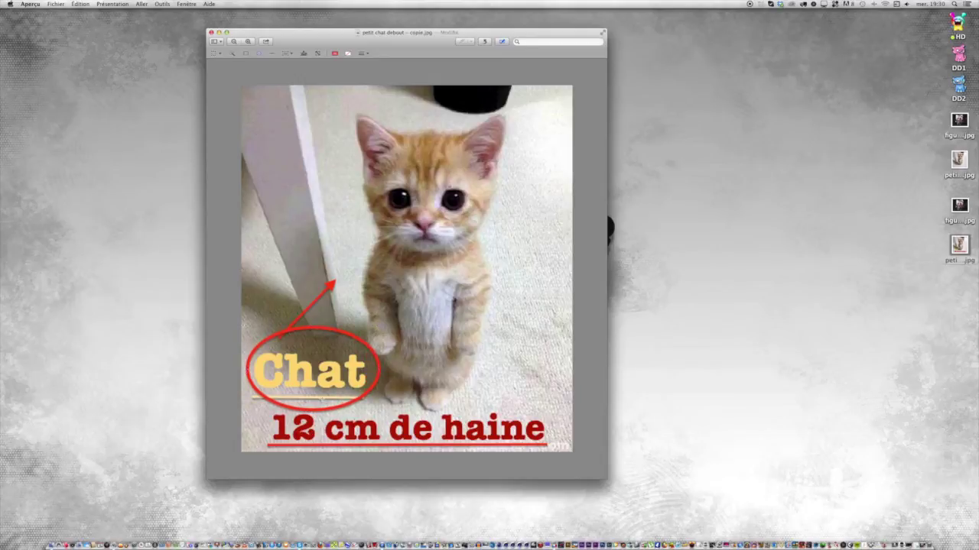
- Shorten the yellow line under "Chat" at both ends and raise it to fit inside the red ellipse
{"action": "left_click", "coordinate": [305, 398]}
{"action": "left_click_drag", "start_coordinate": [253, 399], "coordinate": [267, 394]}
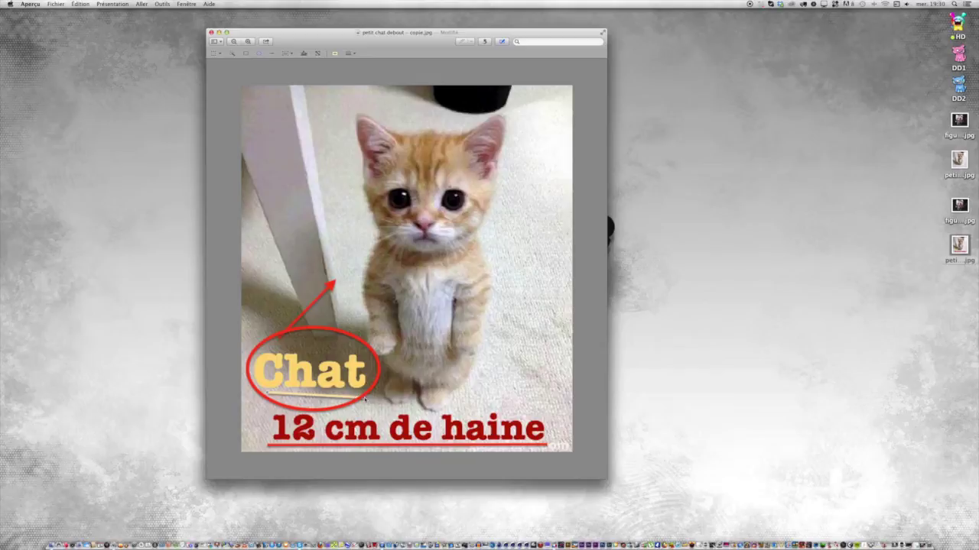
{"action": "left_click_drag", "start_coordinate": [365, 400], "coordinate": [354, 396]}
- Shift the red ellipse slightly down and left, and extend the arrow's tip further up towards the kitten
{"action": "left_click", "coordinate": [330, 288]}
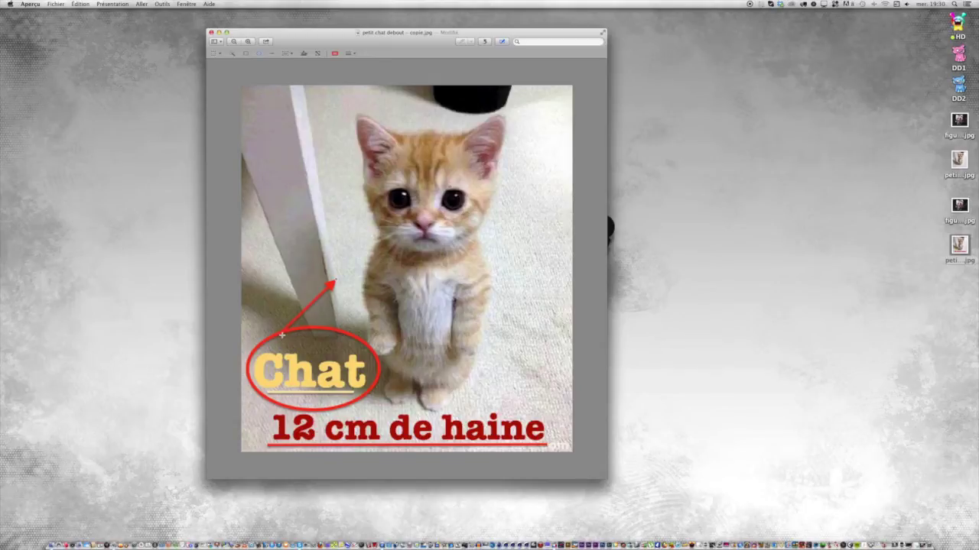
{"action": "left_click_drag", "start_coordinate": [282, 335], "coordinate": [281, 338]}
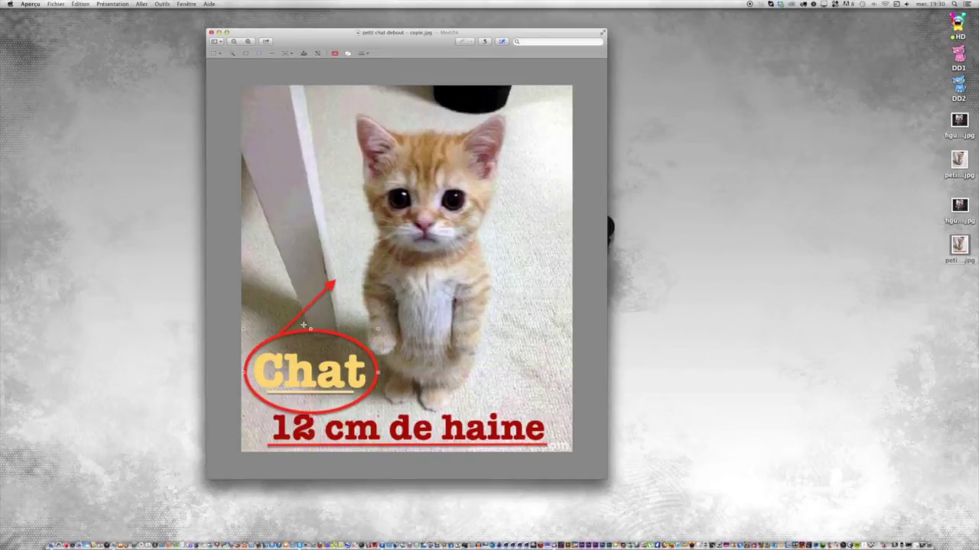
{"action": "left_click_drag", "start_coordinate": [332, 286], "coordinate": [351, 253]}
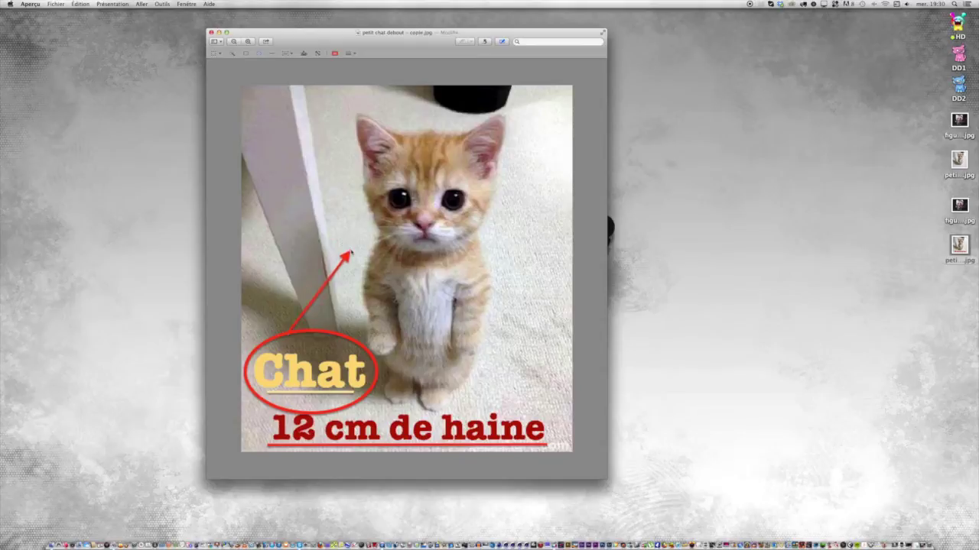
- Draw a dashed red rectangle across the lower part of the image and shrink it to frame only "12 cm de haine"
{"action": "left_click", "coordinate": [246, 53]}
{"action": "left_click_drag", "start_coordinate": [250, 301], "coordinate": [560, 450]}
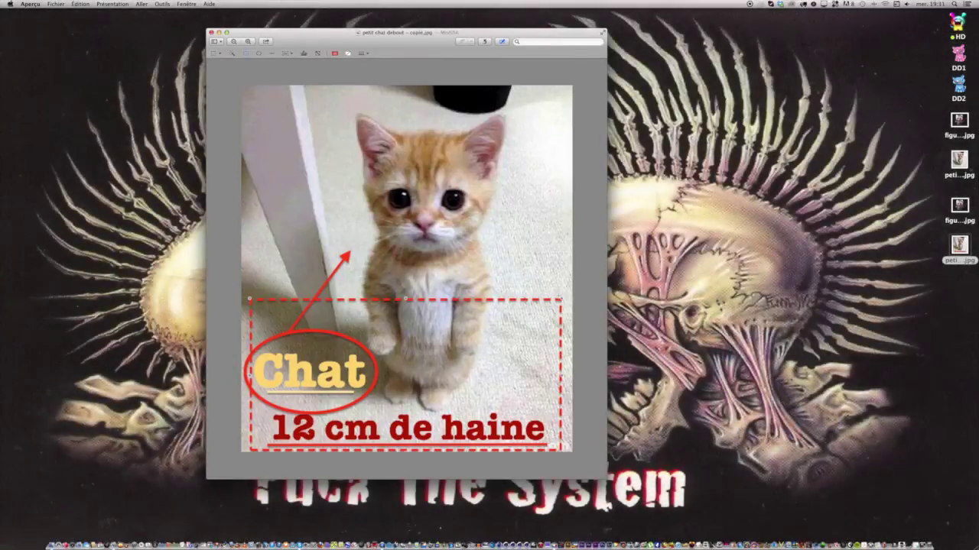
{"action": "left_click_drag", "start_coordinate": [562, 299], "coordinate": [570, 412]}
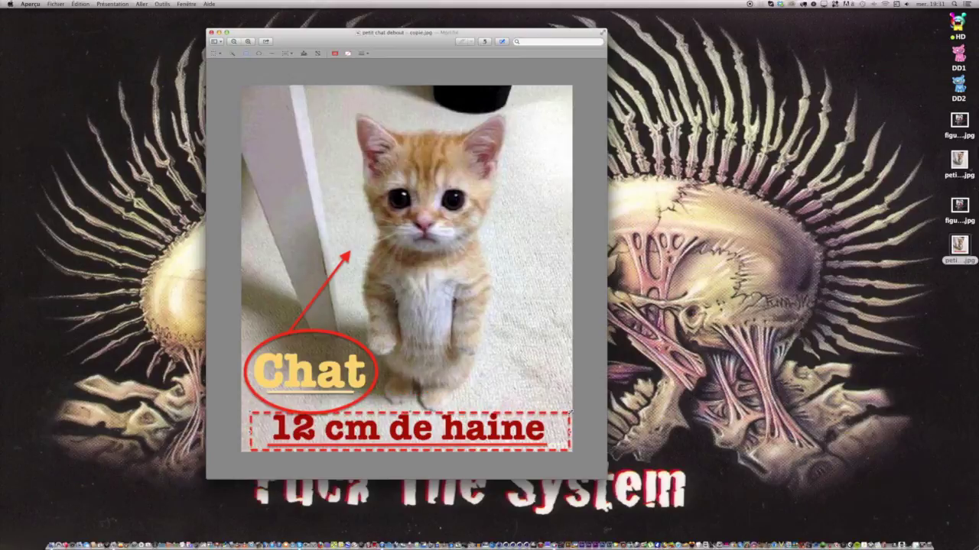
- Flatten the red ellipse around "Chat" slightly from below and above so it clears the dashed rectangle
{"action": "left_click", "coordinate": [366, 394]}
{"action": "left_click_drag", "start_coordinate": [309, 413], "coordinate": [310, 409]}
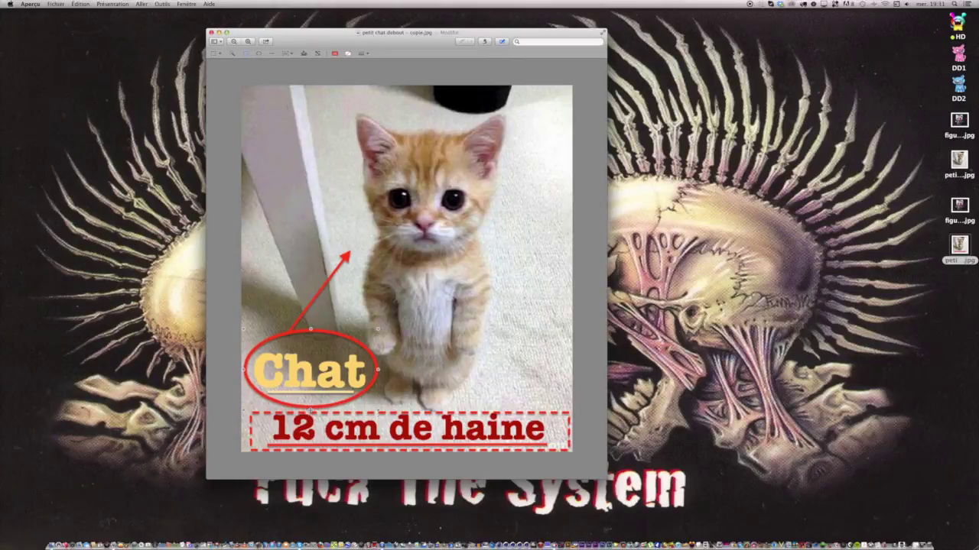
{"action": "left_click_drag", "start_coordinate": [311, 330], "coordinate": [311, 331]}
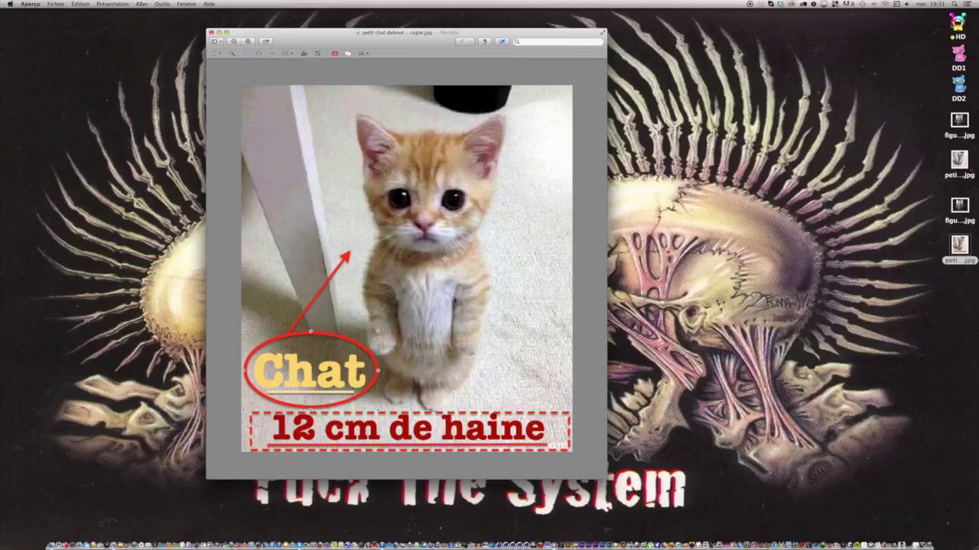
- Try thicker outlines on the dashed rectangle around "12 cm de haine" and return it to the third line thickness
{"action": "left_click", "coordinate": [360, 53]}
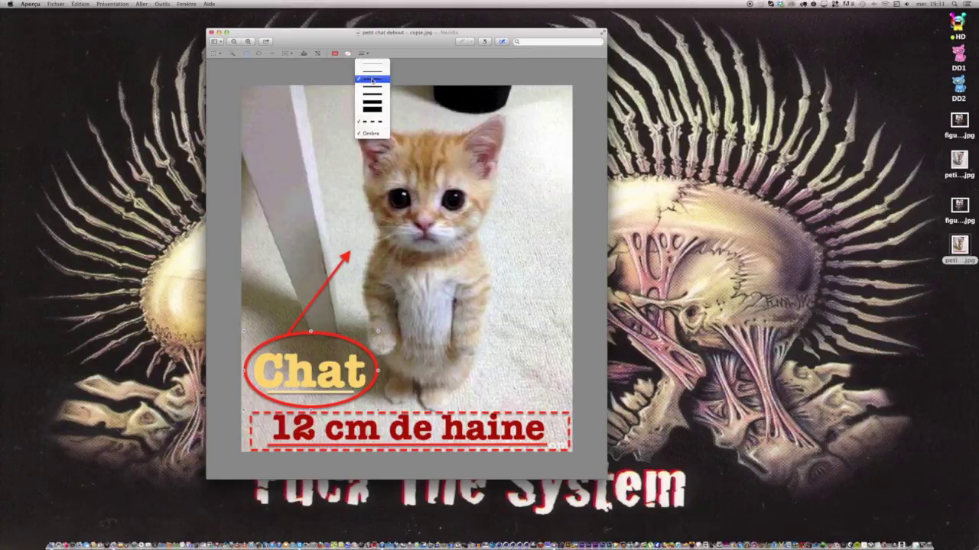
{"action": "left_click", "coordinate": [357, 122]}
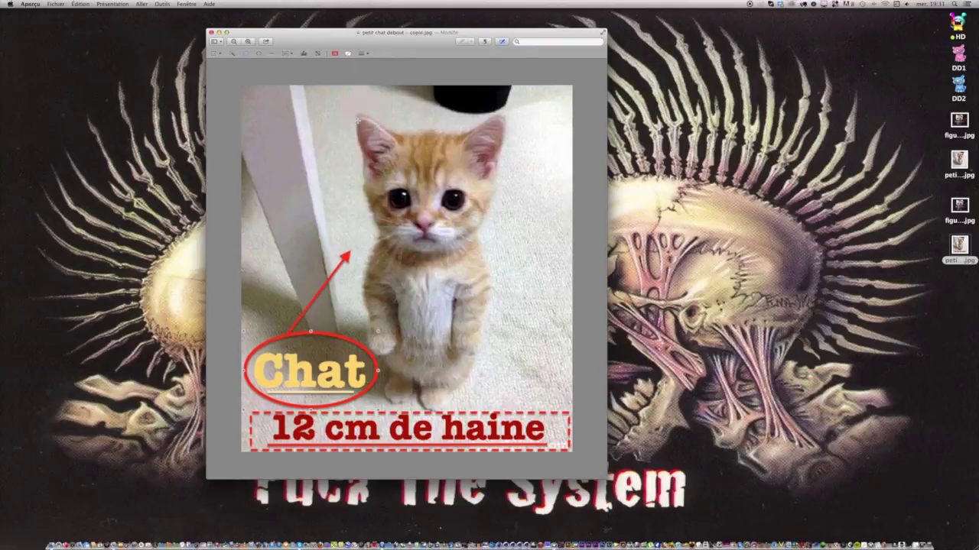
{"action": "left_click", "coordinate": [364, 55]}
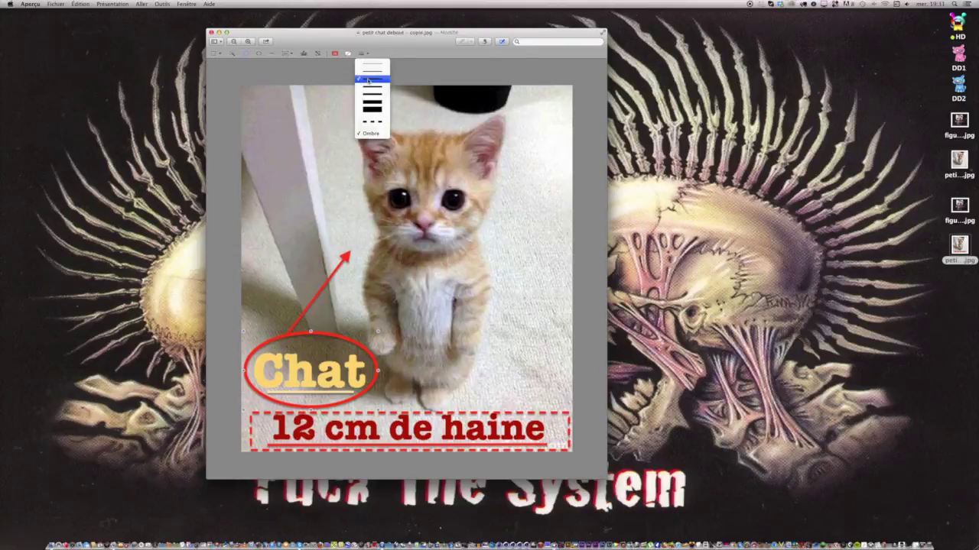
{"action": "left_click", "coordinate": [368, 86]}
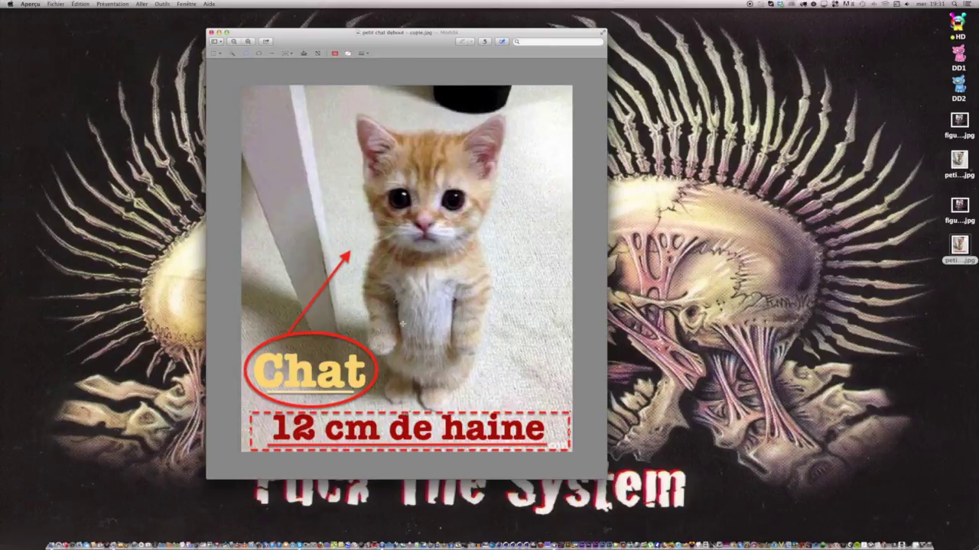
{"action": "left_click", "coordinate": [363, 56]}
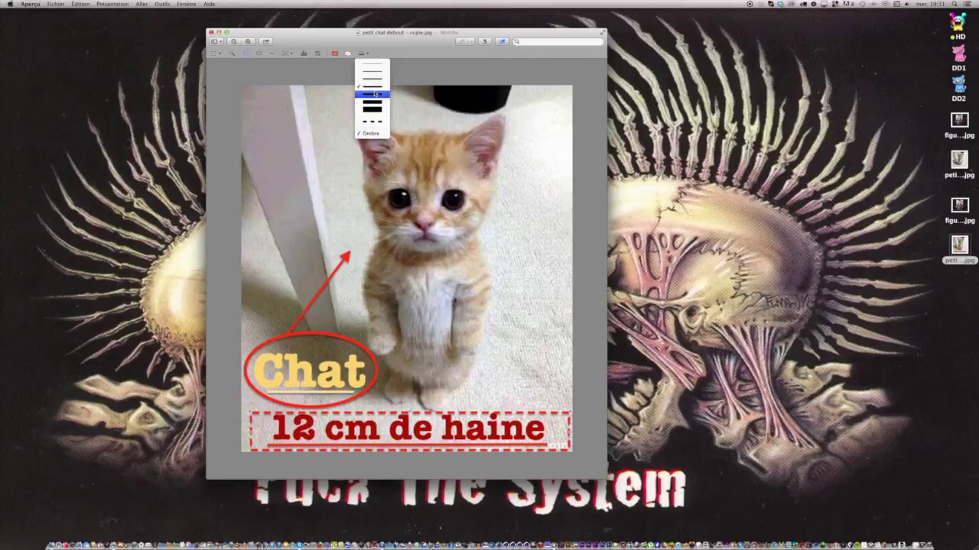
{"action": "left_click", "coordinate": [372, 94]}
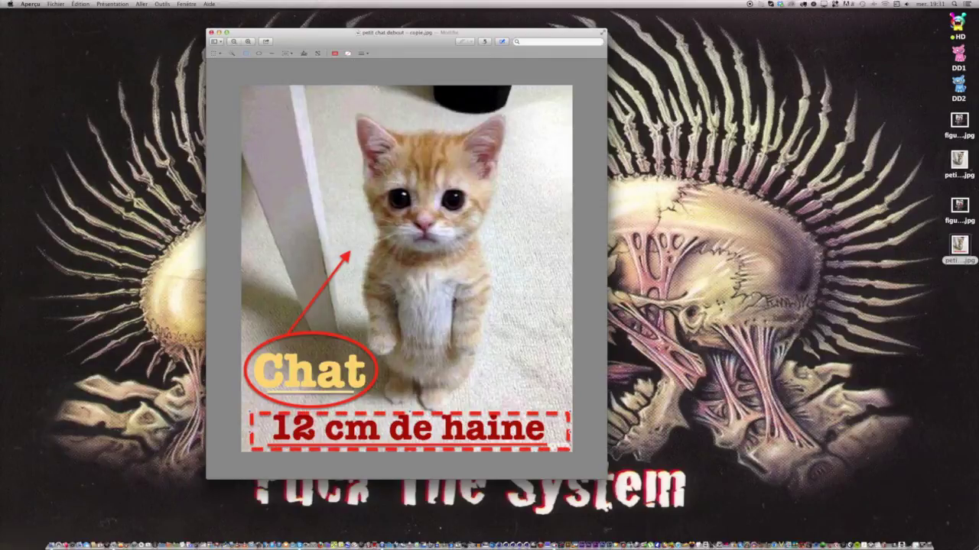
{"action": "left_click", "coordinate": [366, 54]}
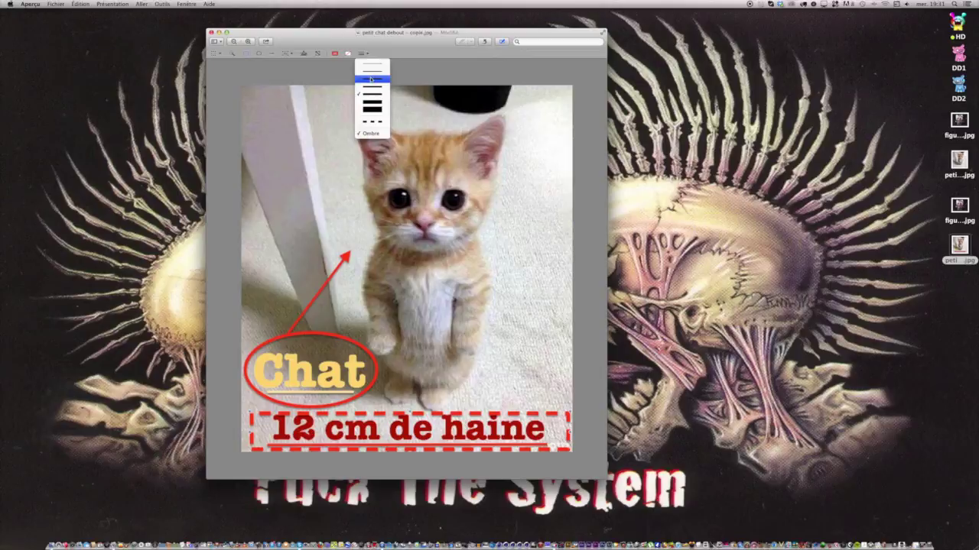
{"action": "left_click", "coordinate": [367, 78]}
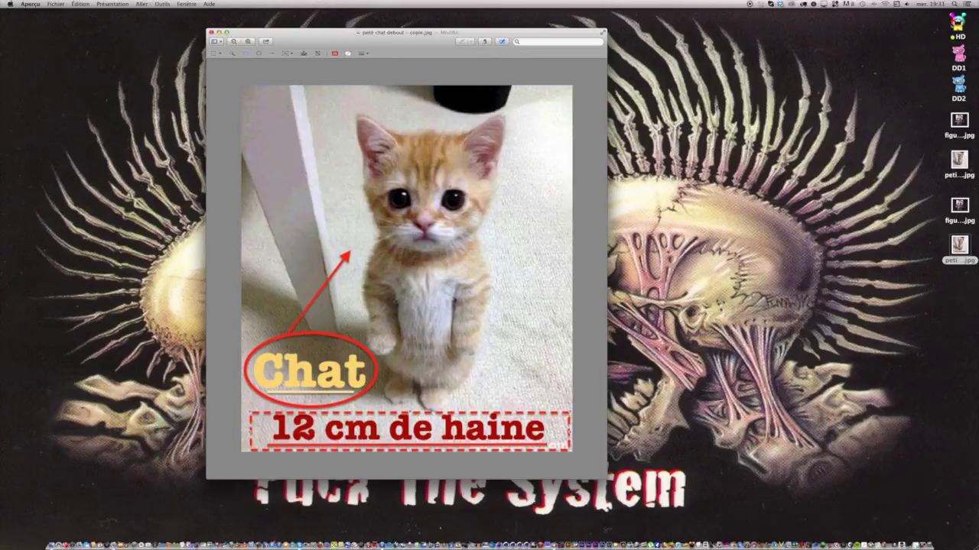
- Change the outline of the rectangle around "12 cm de haine" from dashed to solid
{"action": "left_click", "coordinate": [349, 53]}
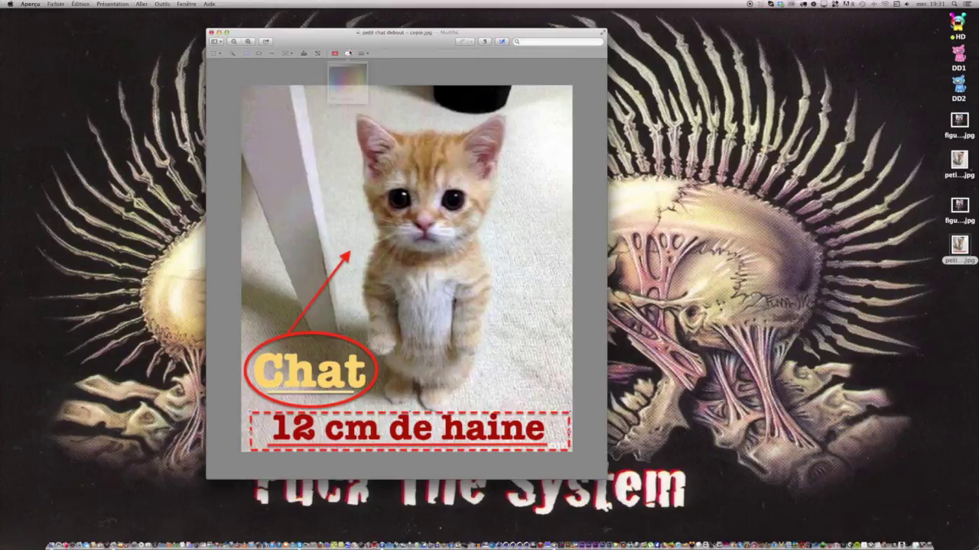
{"action": "left_click", "coordinate": [360, 54]}
{"action": "left_click", "coordinate": [360, 53]}
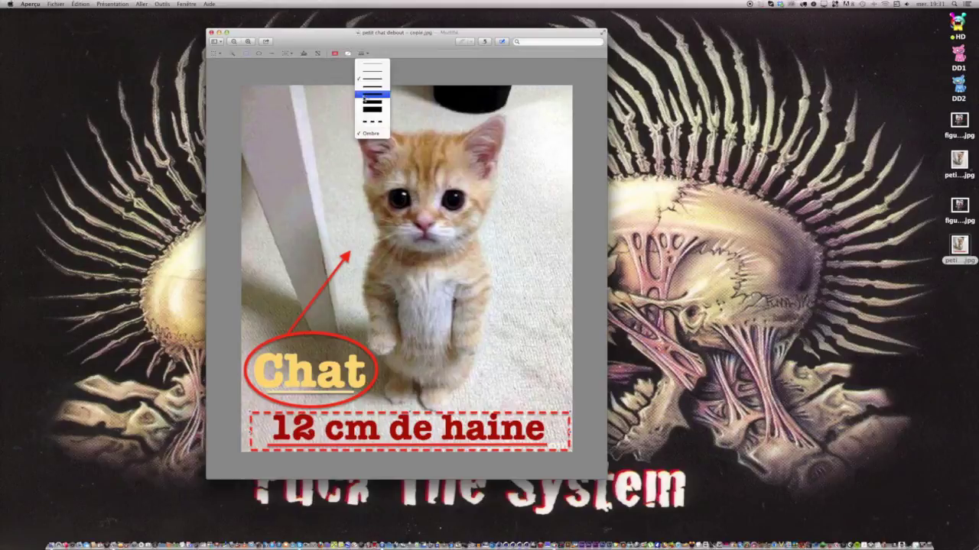
{"action": "left_click", "coordinate": [366, 51]}
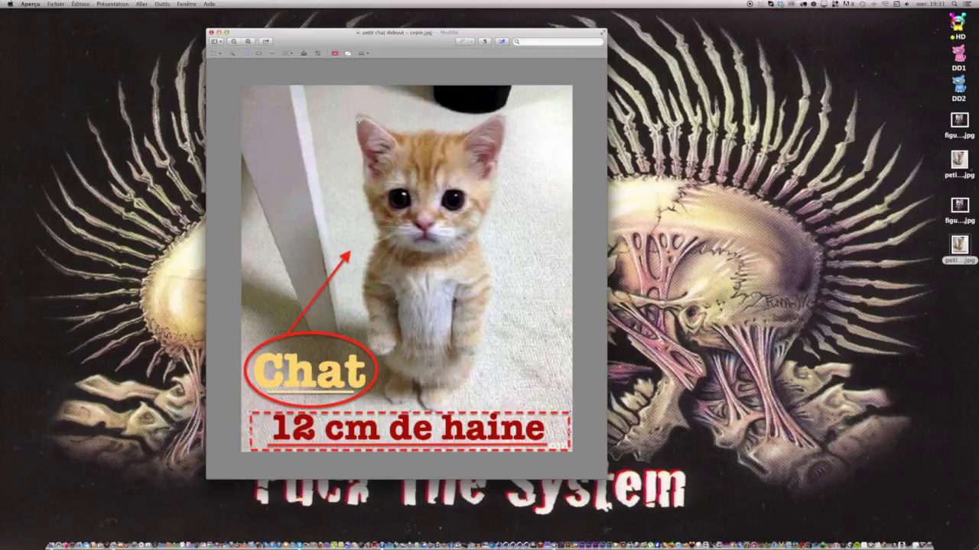
{"action": "left_click", "coordinate": [362, 55]}
{"action": "left_click", "coordinate": [366, 125]}
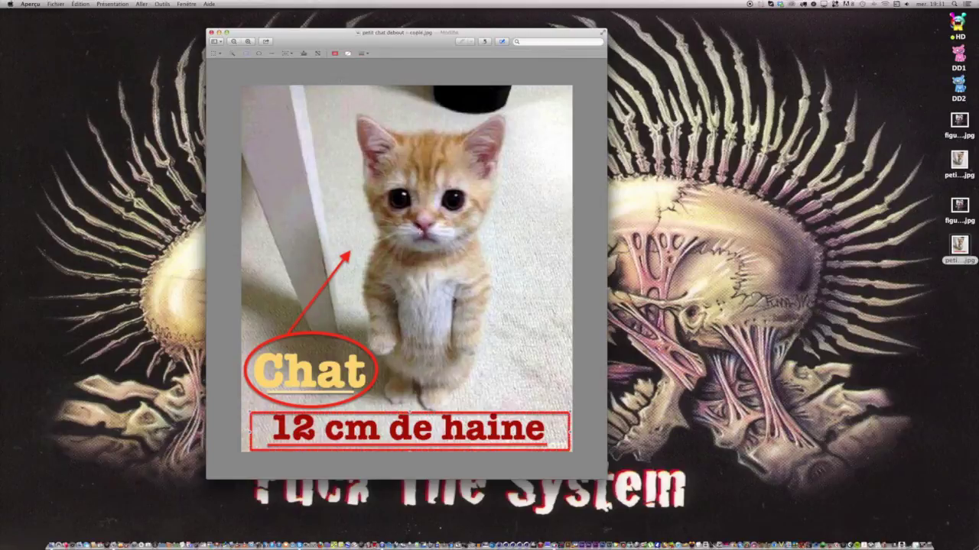
- Try purple and magenta on the line under "12 cm de haine" and set it back to red
{"action": "left_click", "coordinate": [398, 446]}
{"action": "left_click", "coordinate": [335, 53]}
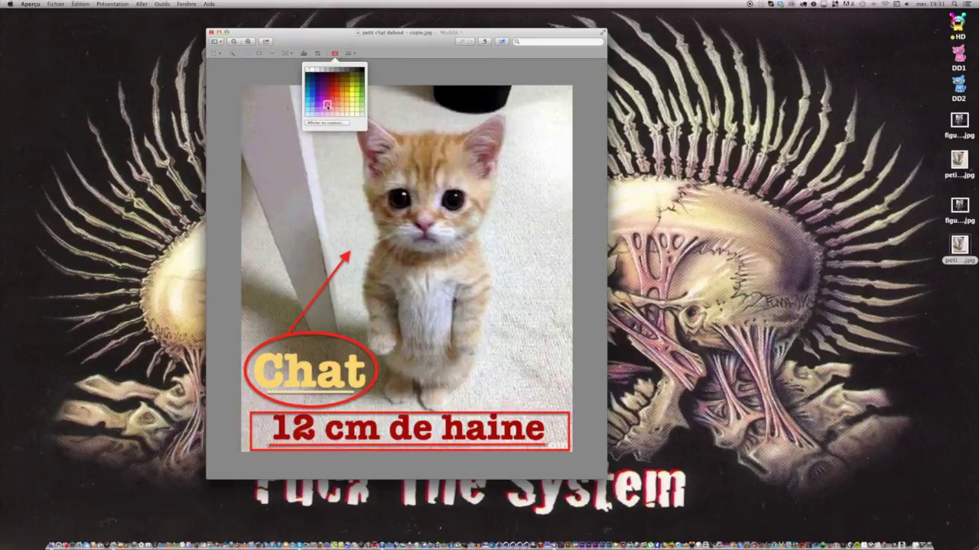
{"action": "left_click", "coordinate": [321, 109]}
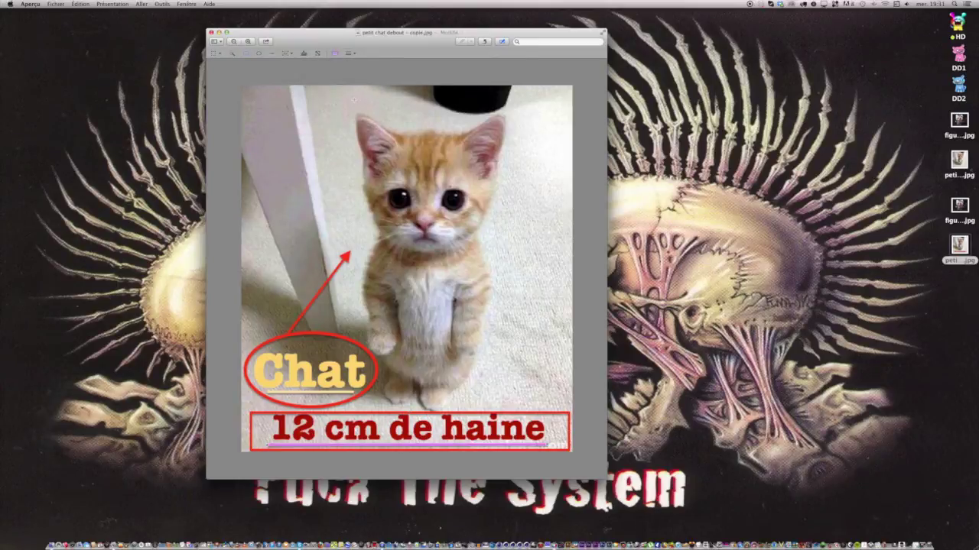
{"action": "left_click", "coordinate": [335, 55]}
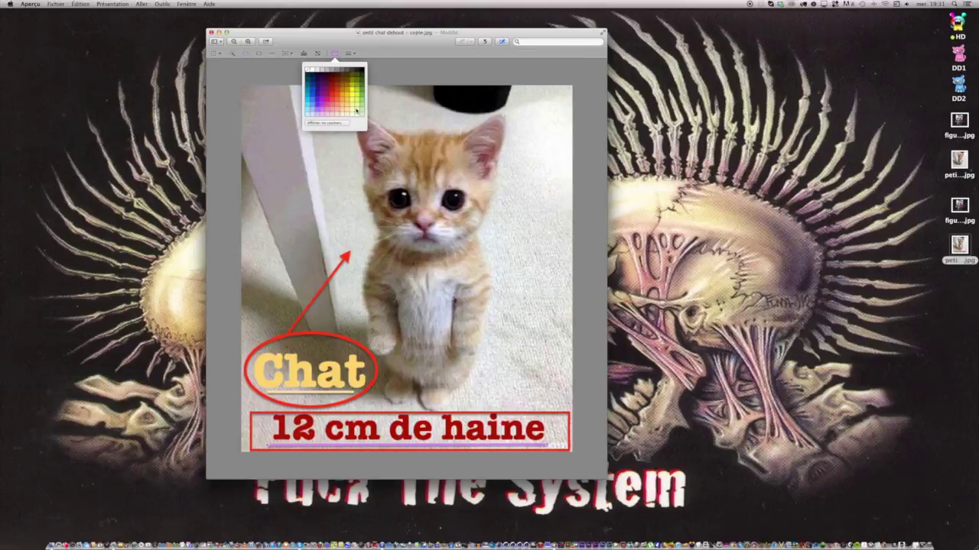
{"action": "left_click", "coordinate": [327, 99]}
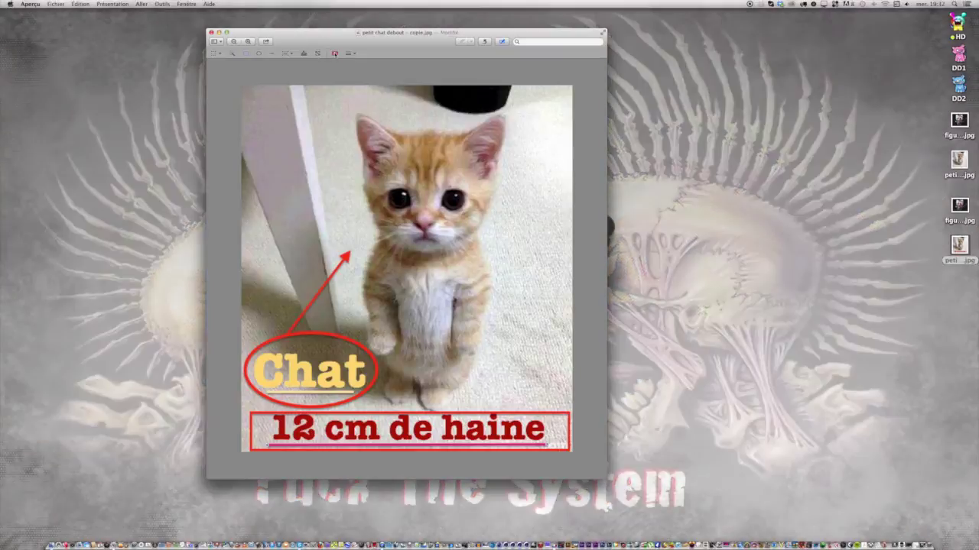
{"action": "left_click", "coordinate": [334, 54]}
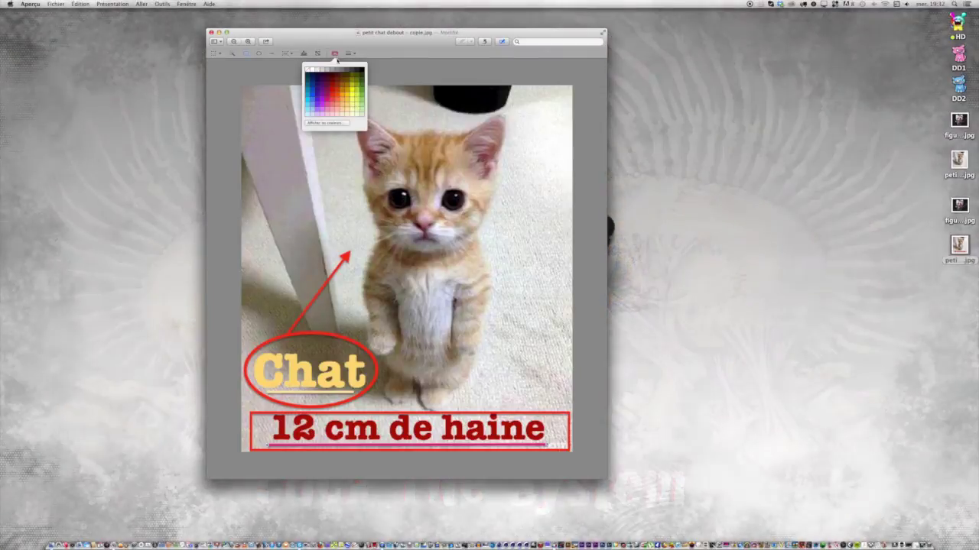
{"action": "left_click", "coordinate": [327, 100]}
{"action": "left_click", "coordinate": [335, 54]}
{"action": "left_click", "coordinate": [329, 92]}
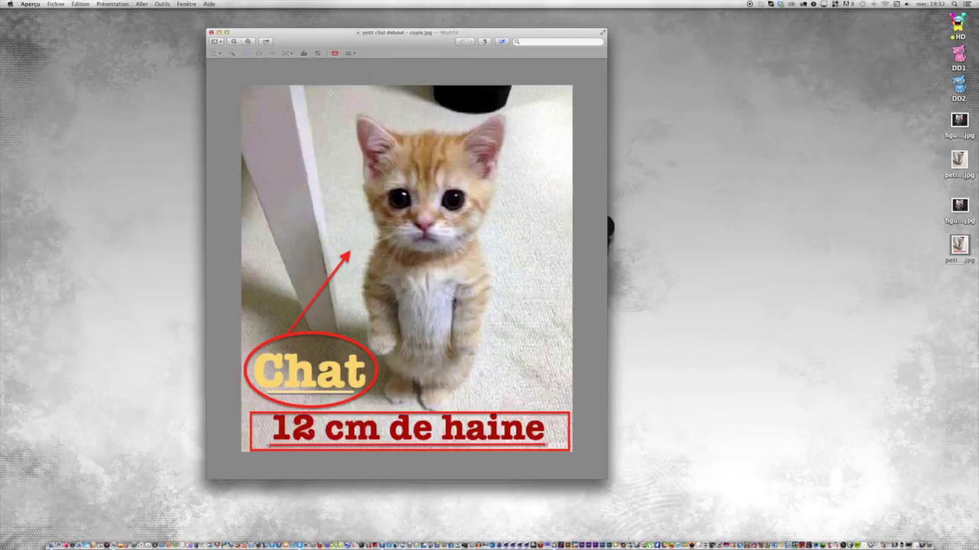
- Crop the cat picture to an Instant Alpha selection of one eye, converting it to PNG, and undo the crop
{"action": "left_click", "coordinate": [232, 54]}
{"action": "left_click_drag", "start_coordinate": [398, 198], "coordinate": [400, 206]}
{"action": "left_click_drag", "start_coordinate": [387, 206], "coordinate": [388, 207]}
{"action": "left_click", "coordinate": [345, 53]}
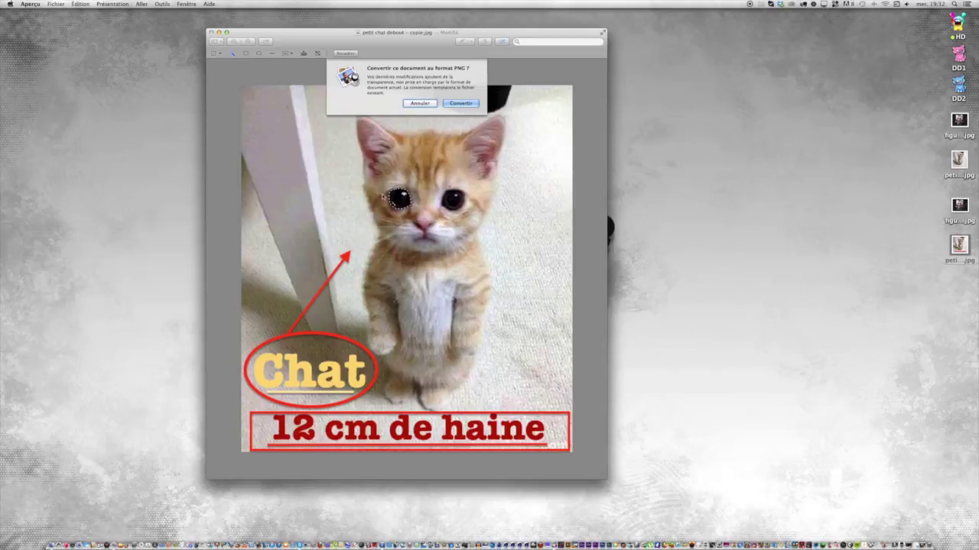
{"action": "left_click", "coordinate": [461, 104]}
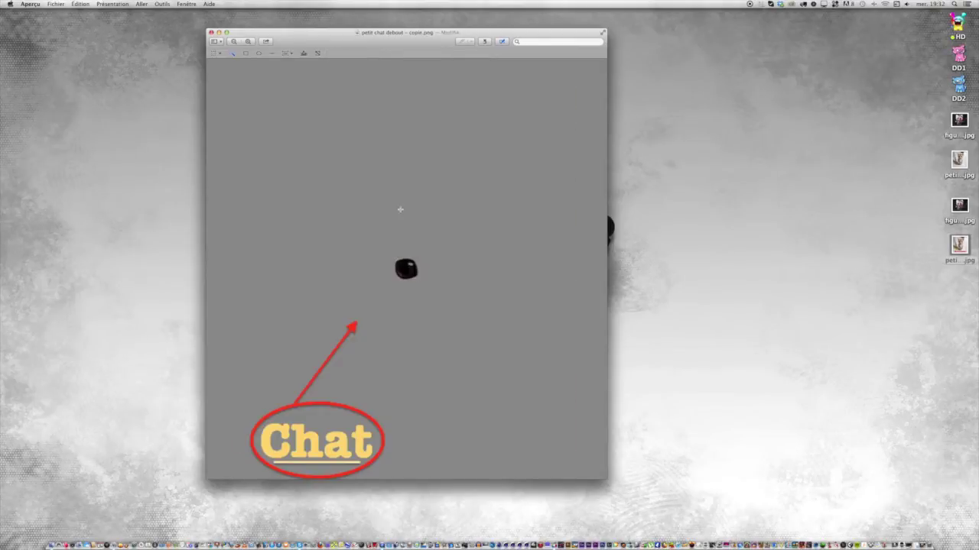
{"action": "left_click", "coordinate": [104, 5]}
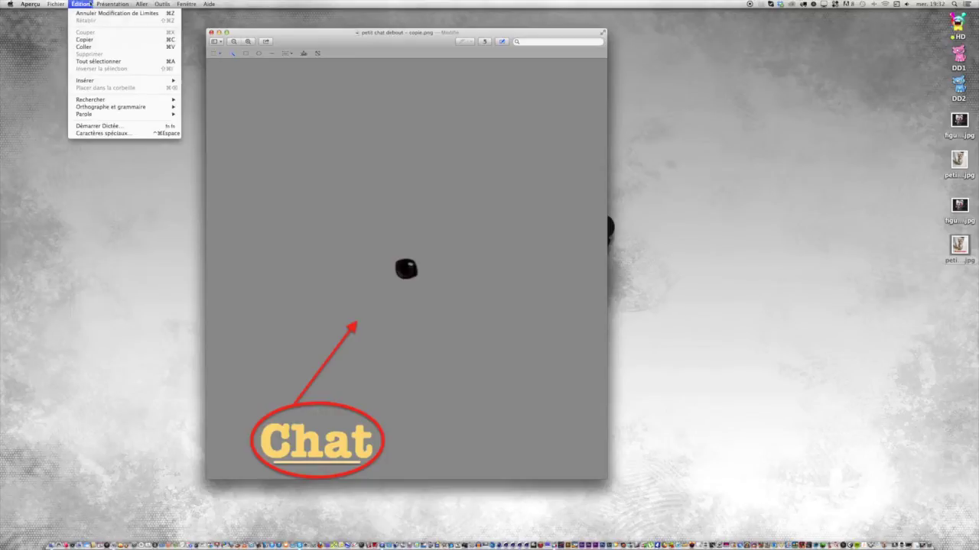
{"action": "left_click", "coordinate": [91, 13]}
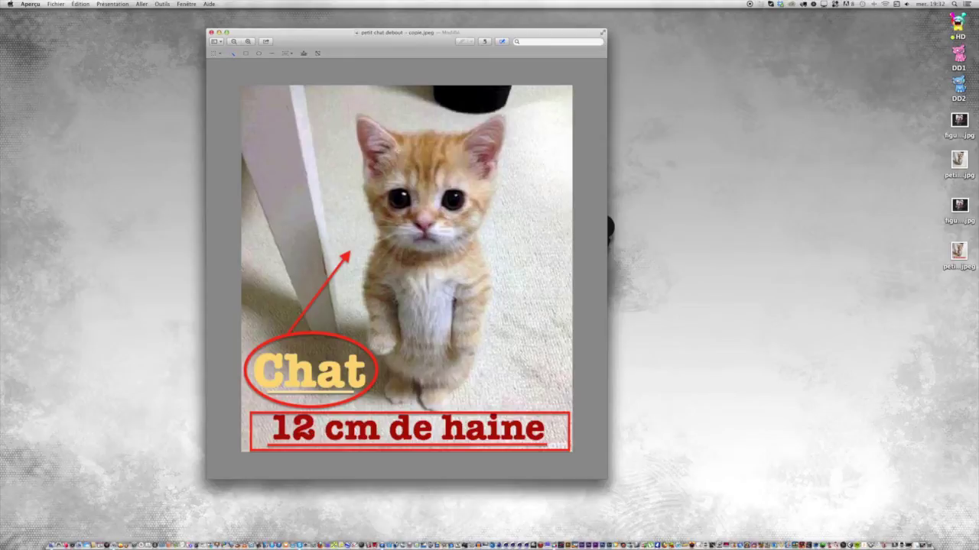
- Try Instant Alpha selections on the cat's forehead and the pale background, and clear the selection
{"action": "left_click_drag", "start_coordinate": [422, 152], "coordinate": [422, 186]}
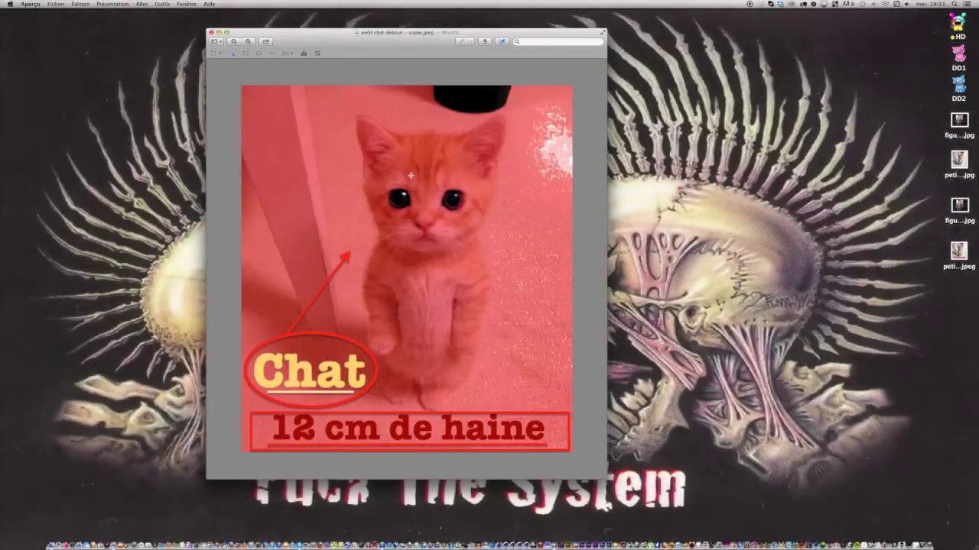
{"action": "mouse_move", "coordinate": [419, 180]}
{"action": "left_mouse_down"}
{"action": "mouse_move", "coordinate": [442, 187]}
{"action": "mouse_move", "coordinate": [426, 175]}
{"action": "left_mouse_up"}
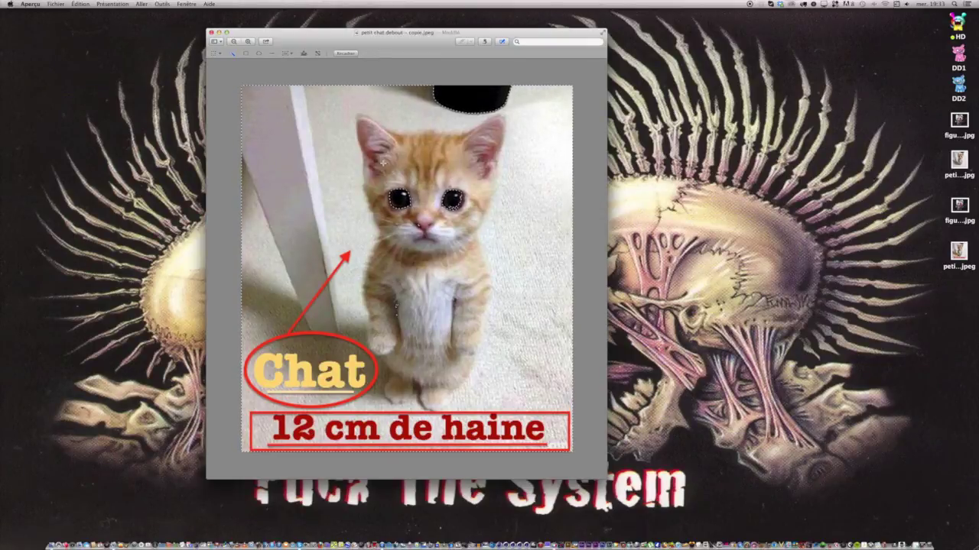
{"action": "left_click_drag", "start_coordinate": [347, 133], "coordinate": [353, 120]}
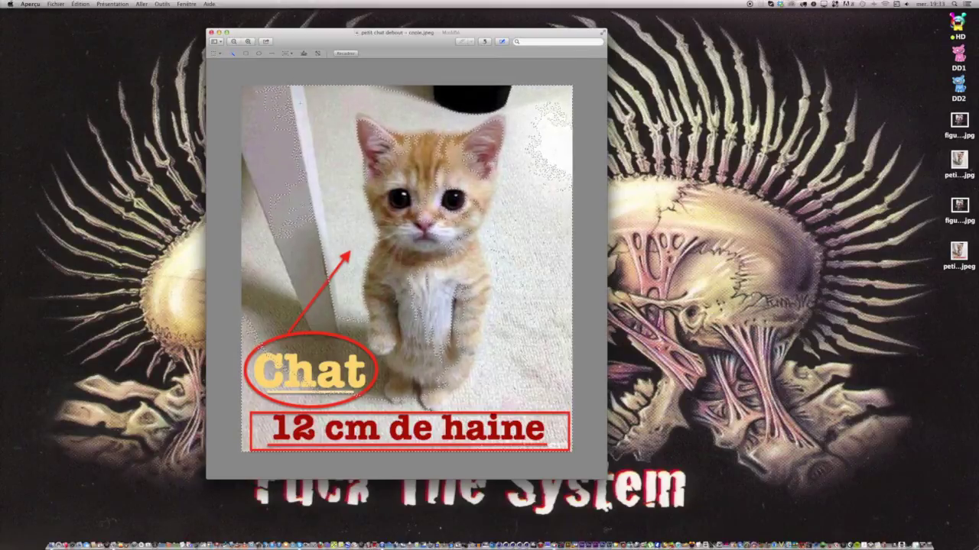
{"action": "key", "text": "super+shift+a"}
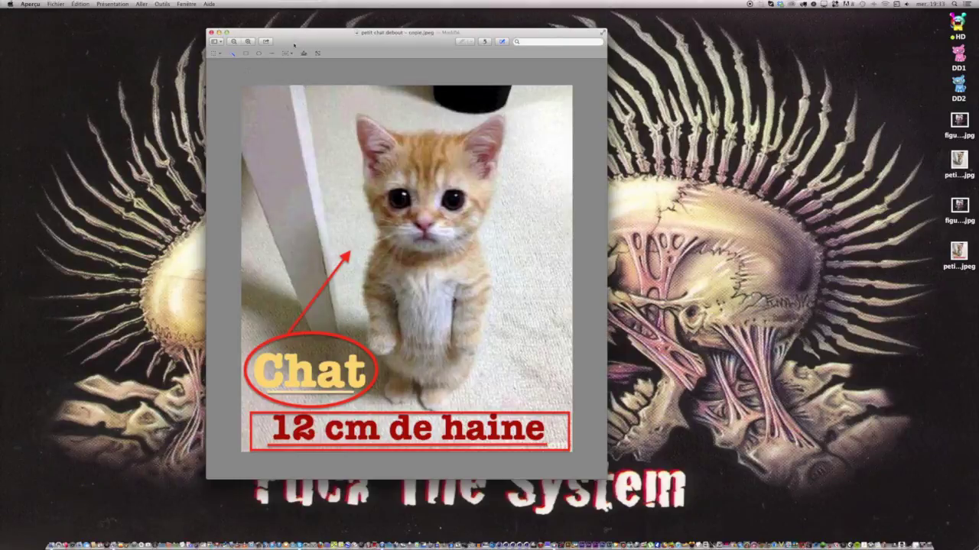
- Open "figurine couteau sang.jpg" from the desktop and arrange it enlarged, side by side with the cat picture
{"action": "left_click_drag", "start_coordinate": [295, 38], "coordinate": [568, 27]}
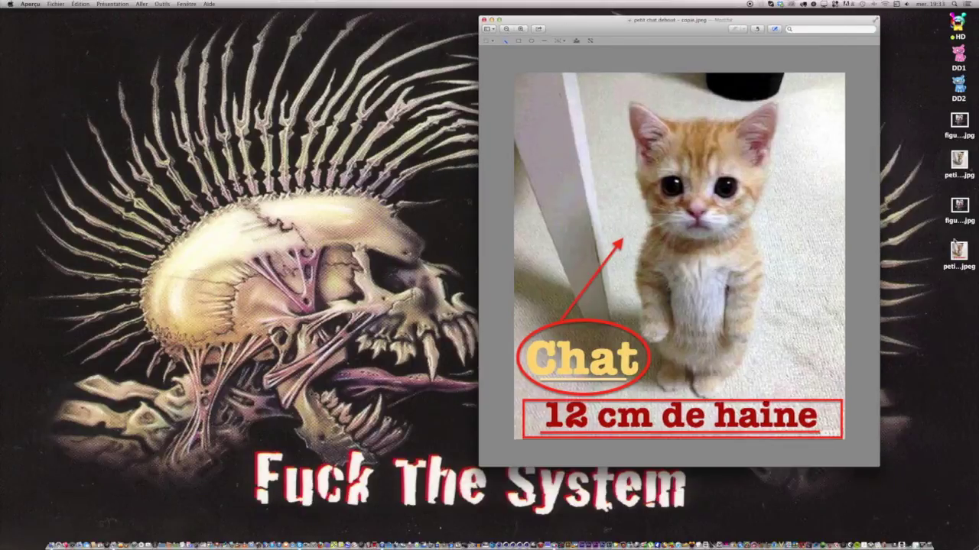
{"action": "left_click", "coordinate": [959, 204]}
{"action": "double_click", "coordinate": [959, 120]}
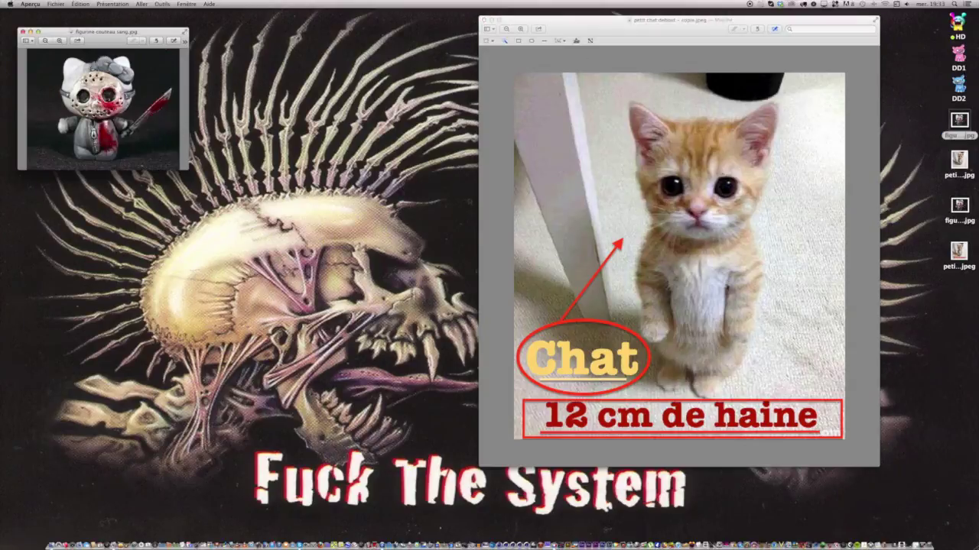
{"action": "key", "text": "super+0"}
{"action": "key", "text": "super+plus"}
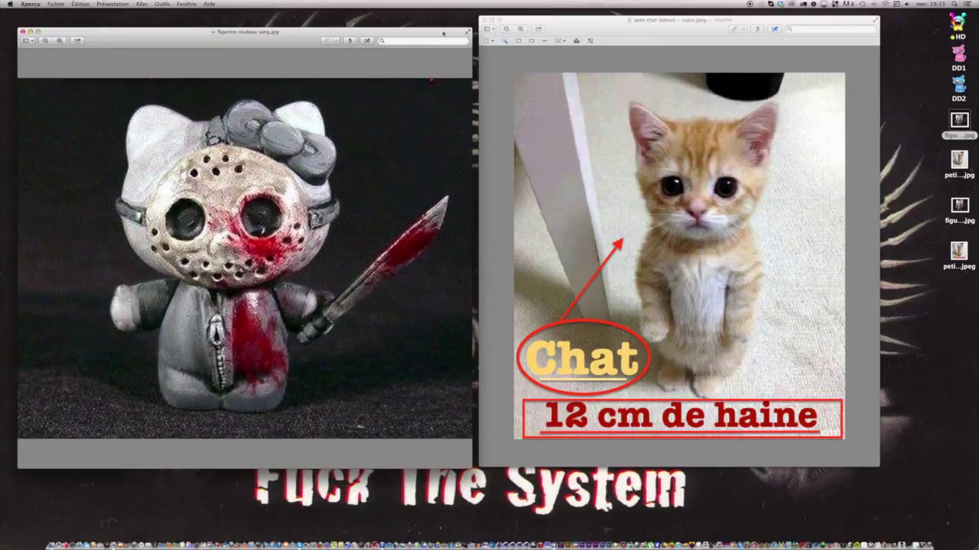
{"action": "left_click_drag", "start_coordinate": [443, 32], "coordinate": [445, 22]}
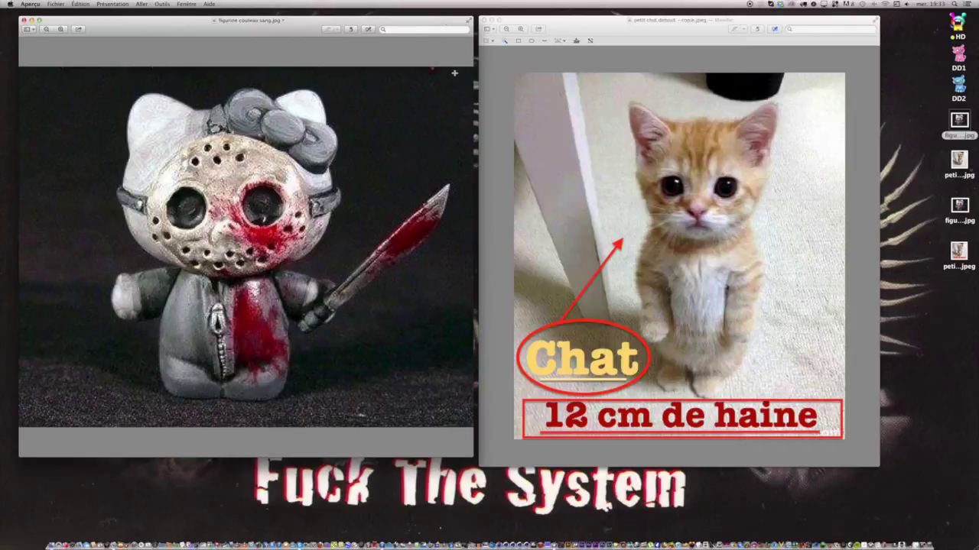
{"action": "left_click_drag", "start_coordinate": [470, 455], "coordinate": [475, 463]}
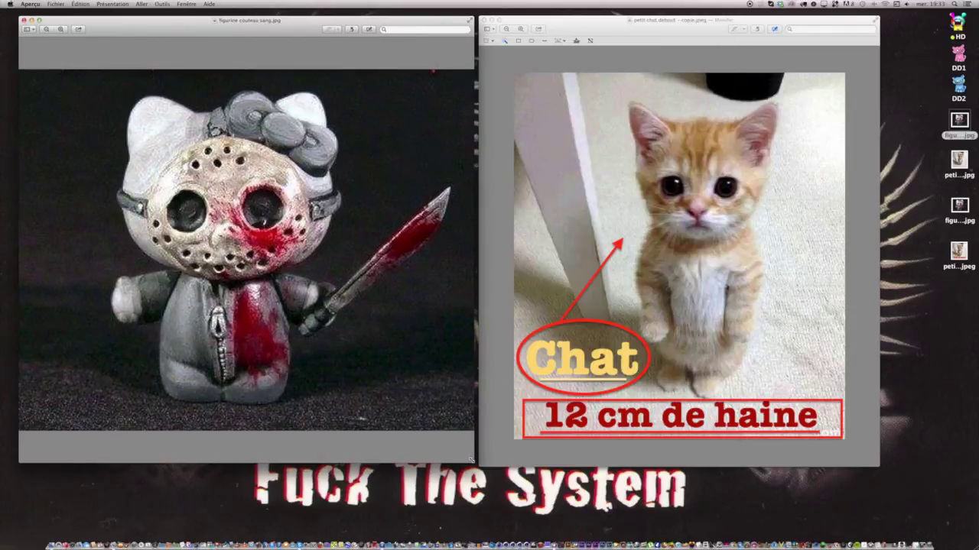
- Try an outlined text box over the cat's head and remove it
{"action": "left_click", "coordinate": [556, 41]}
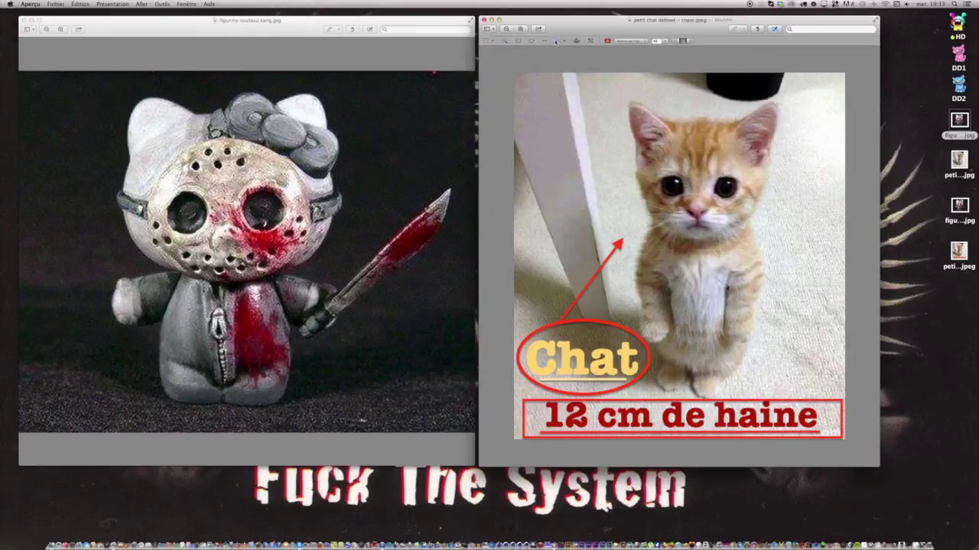
{"action": "left_click", "coordinate": [558, 41]}
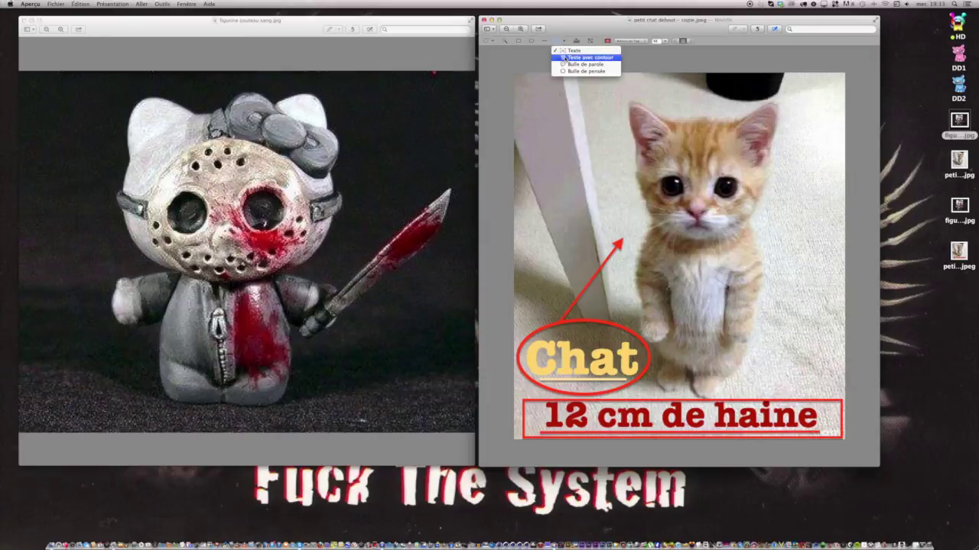
{"action": "left_click", "coordinate": [564, 57]}
{"action": "mouse_move", "coordinate": [544, 107]}
{"action": "left_mouse_down"}
{"action": "mouse_move", "coordinate": [595, 150]}
{"action": "mouse_move", "coordinate": [717, 203]}
{"action": "left_mouse_up"}
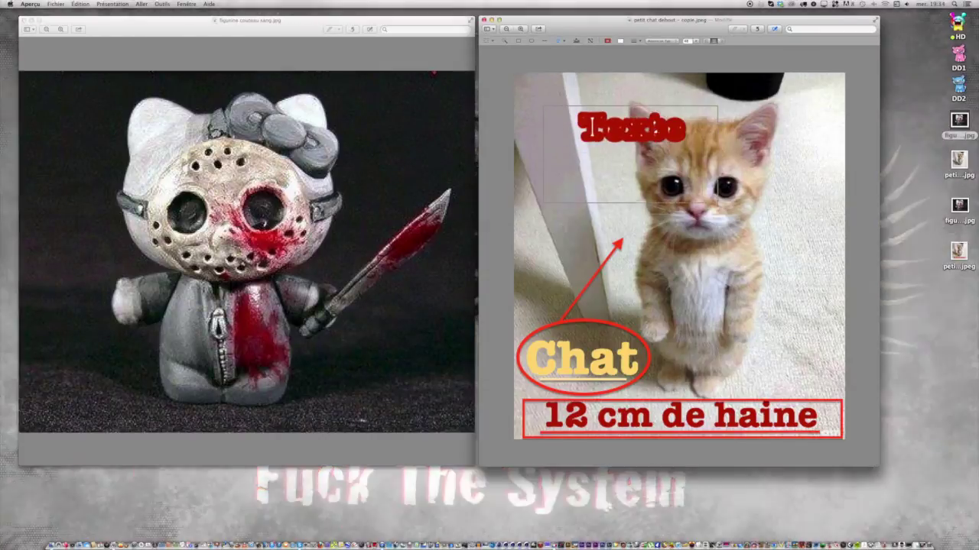
{"action": "double_click", "coordinate": [591, 128]}
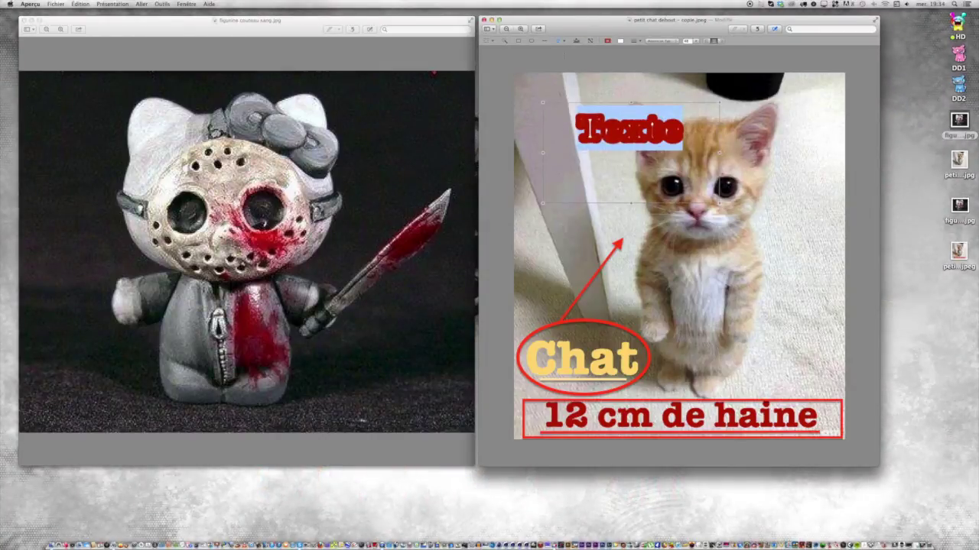
{"action": "key", "text": "BackSpace"}
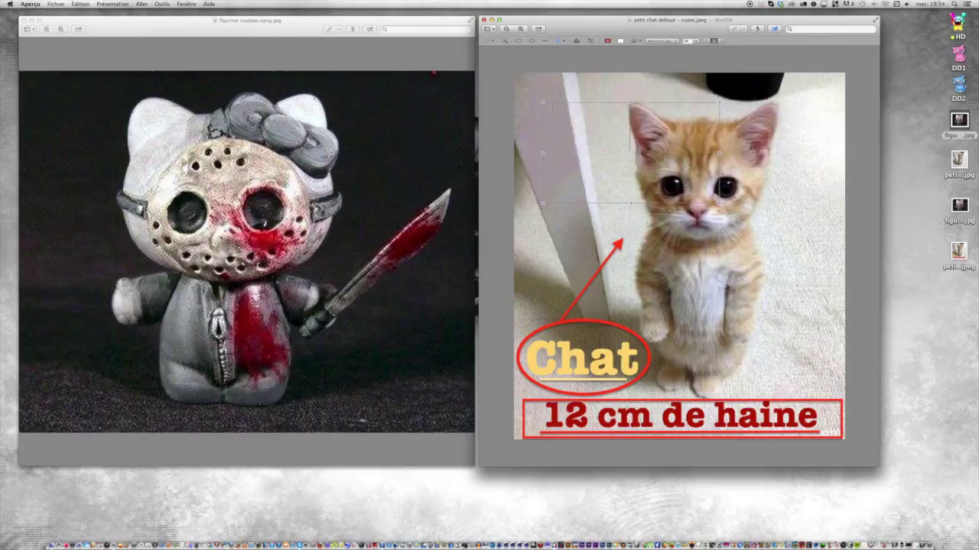
{"action": "key", "text": "Escape"}
- Draw a speech bubble at the cat's mouth with the third line thickness, clear its placeholder text and shrink it
{"action": "left_click", "coordinate": [558, 43]}
{"action": "left_click", "coordinate": [580, 64]}
{"action": "mouse_move", "coordinate": [695, 219]}
{"action": "left_mouse_down"}
{"action": "mouse_move", "coordinate": [640, 177]}
{"action": "mouse_move", "coordinate": [526, 128]}
{"action": "left_mouse_up"}
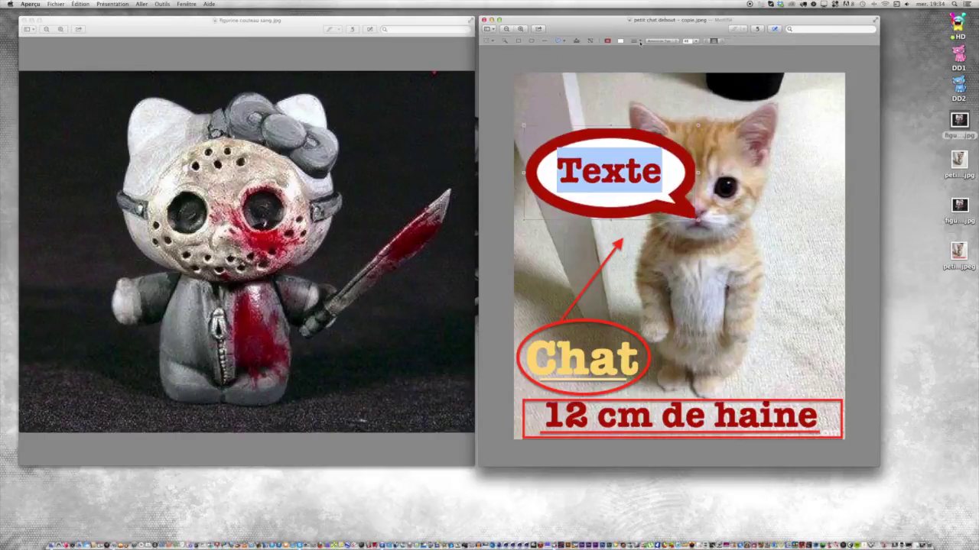
{"action": "left_click", "coordinate": [638, 42]}
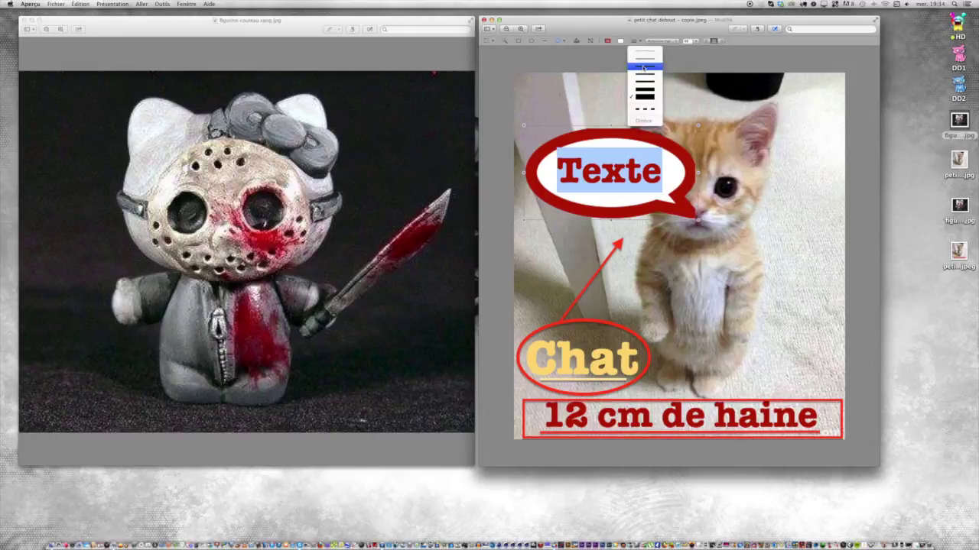
{"action": "left_click", "coordinate": [643, 65]}
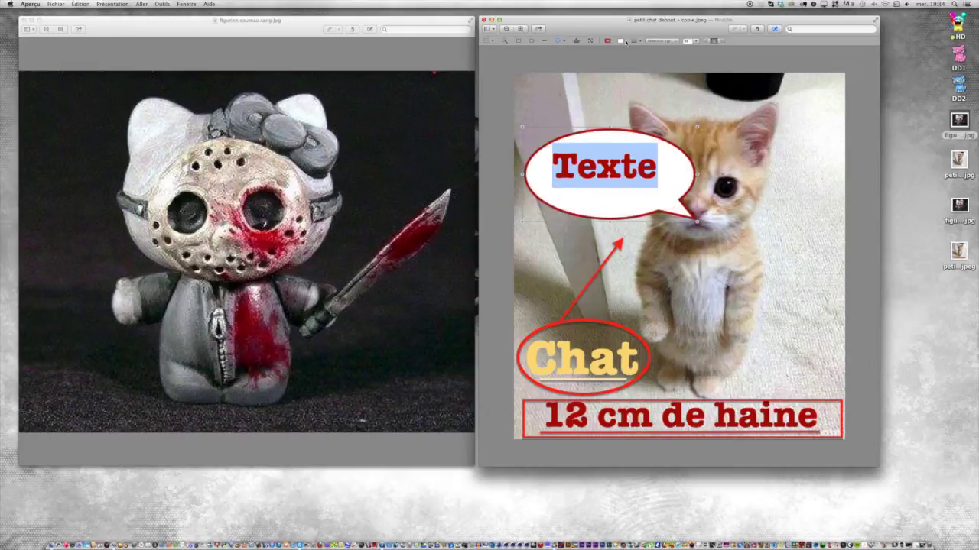
{"action": "key", "text": "BackSpace"}
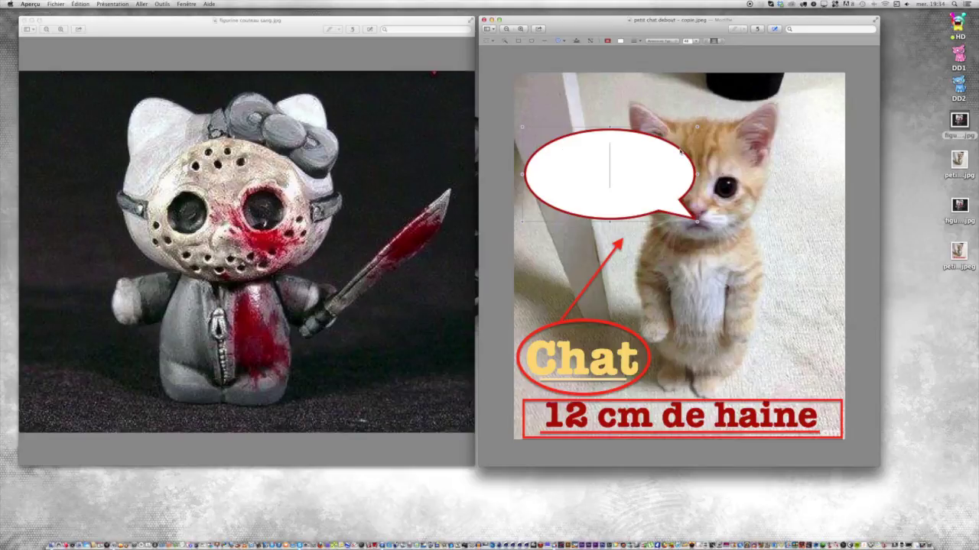
{"action": "left_click_drag", "start_coordinate": [697, 126], "coordinate": [618, 190]}
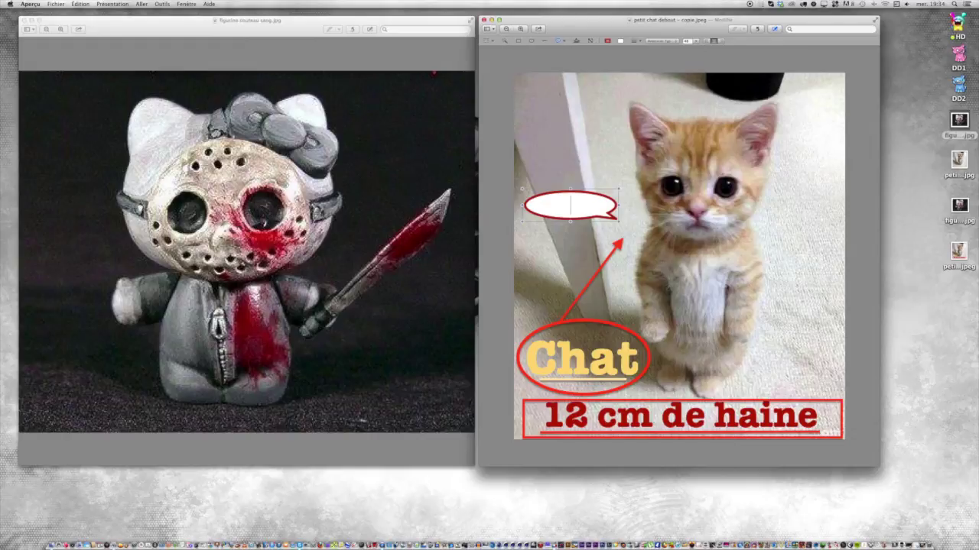
- Try entering text in the small speech bubble, and delete the bubble from the cat picture
{"action": "left_click", "coordinate": [89, 4]}
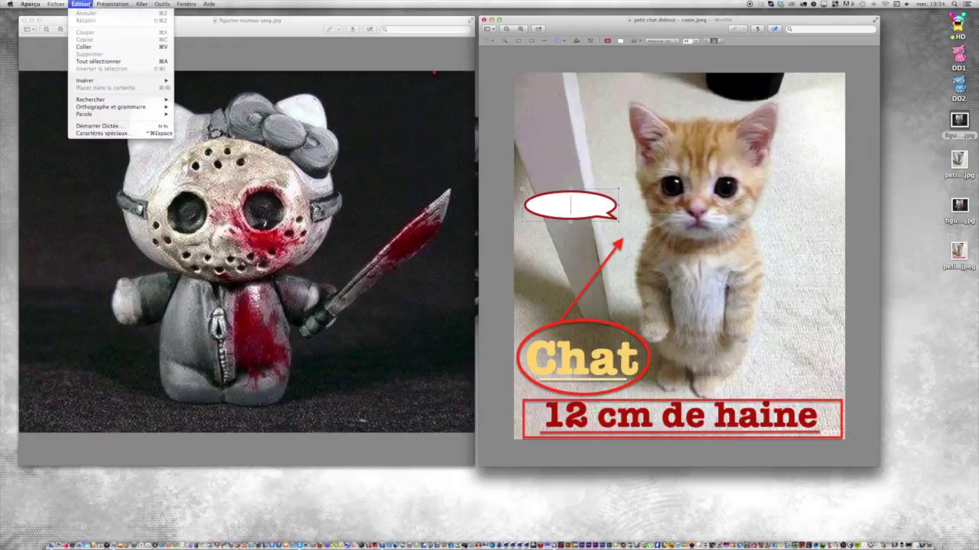
{"action": "mouse_move", "coordinate": [104, 4]}
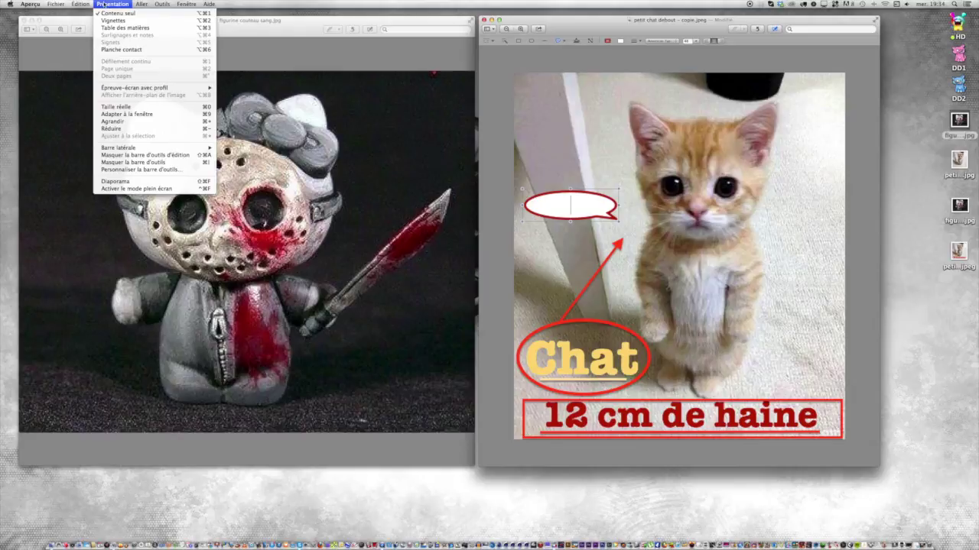
{"action": "left_click", "coordinate": [186, 5]}
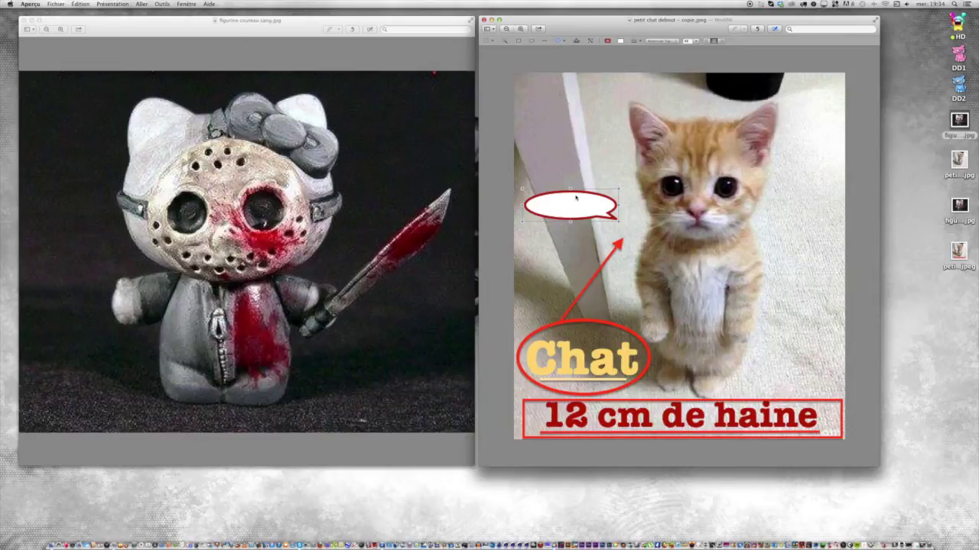
{"action": "type", "text": "L"}
{"action": "key", "text": "BackSpace"}
{"action": "left_click", "coordinate": [567, 218]}
{"action": "left_click", "coordinate": [568, 207]}
{"action": "key", "text": "BackSpace"}
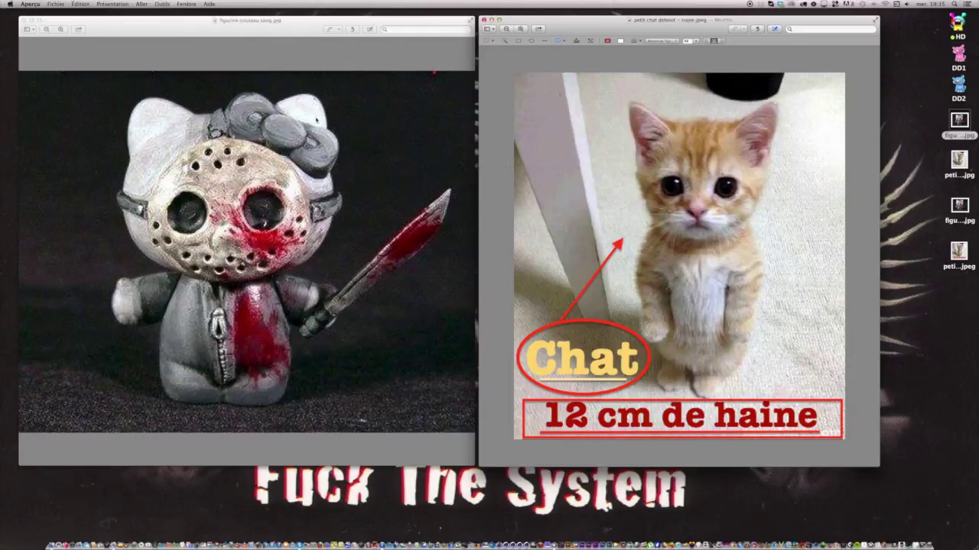
- Cut out the figurine's clean, unbloodied eye hole using an elliptical selection, and convert "figurine couteau sang.jpg" to PNG
{"action": "left_click", "coordinate": [492, 42]}
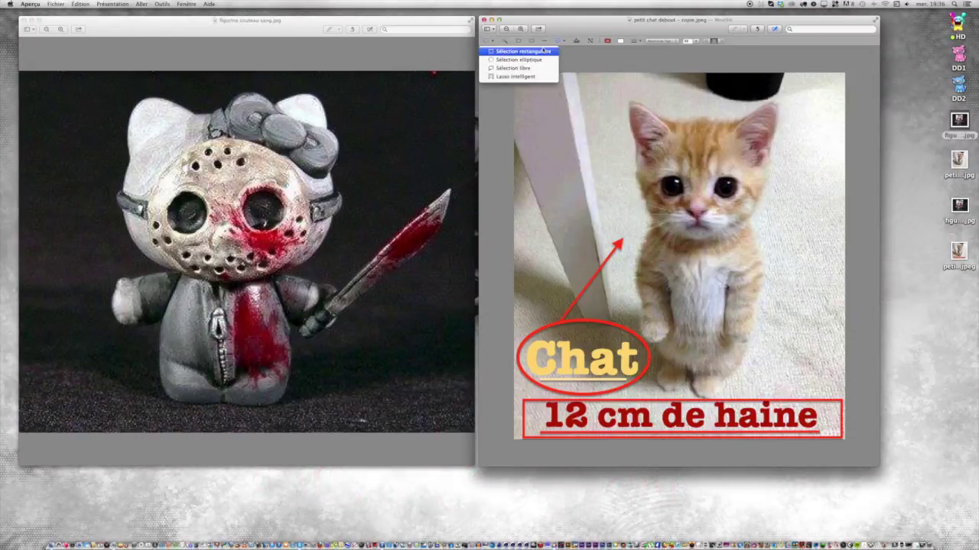
{"action": "left_click", "coordinate": [573, 27]}
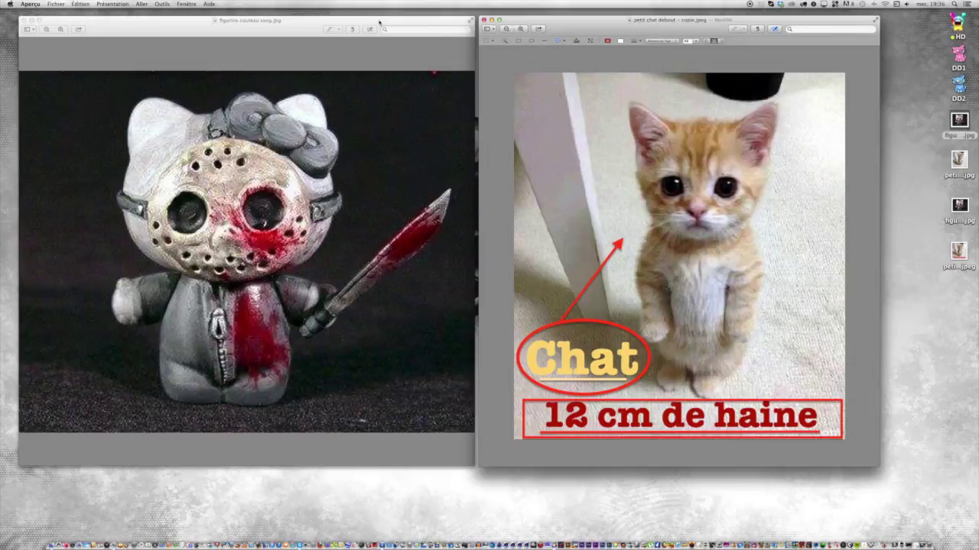
{"action": "left_click", "coordinate": [376, 22]}
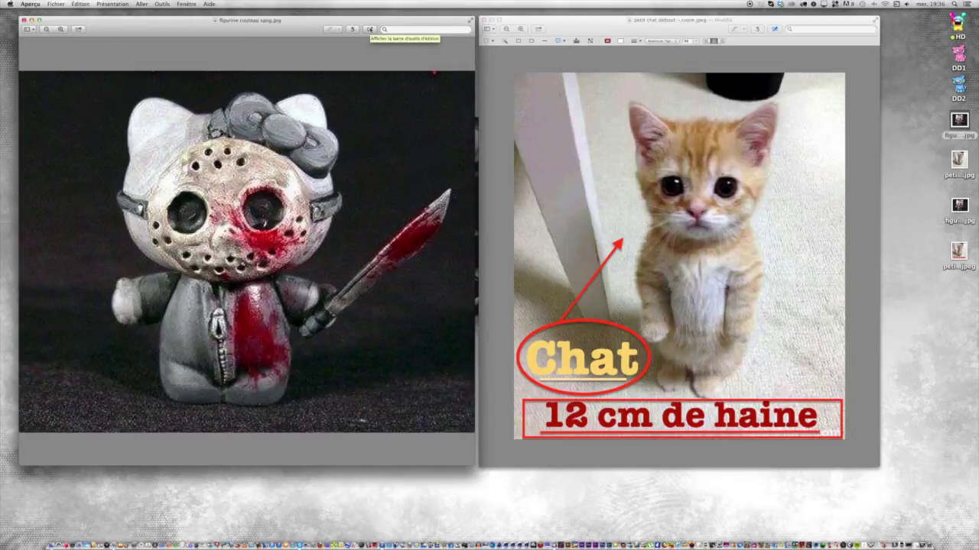
{"action": "left_click", "coordinate": [370, 29]}
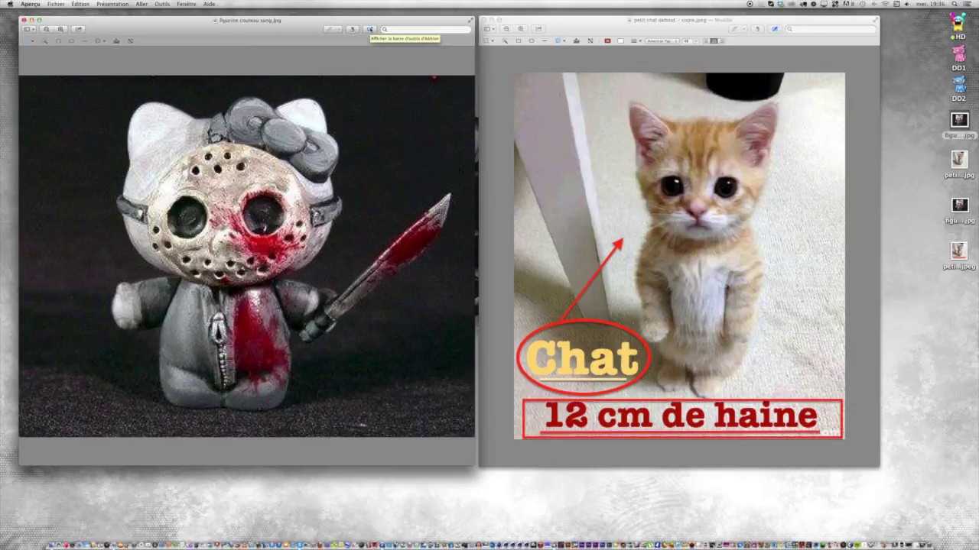
{"action": "left_click", "coordinate": [27, 41]}
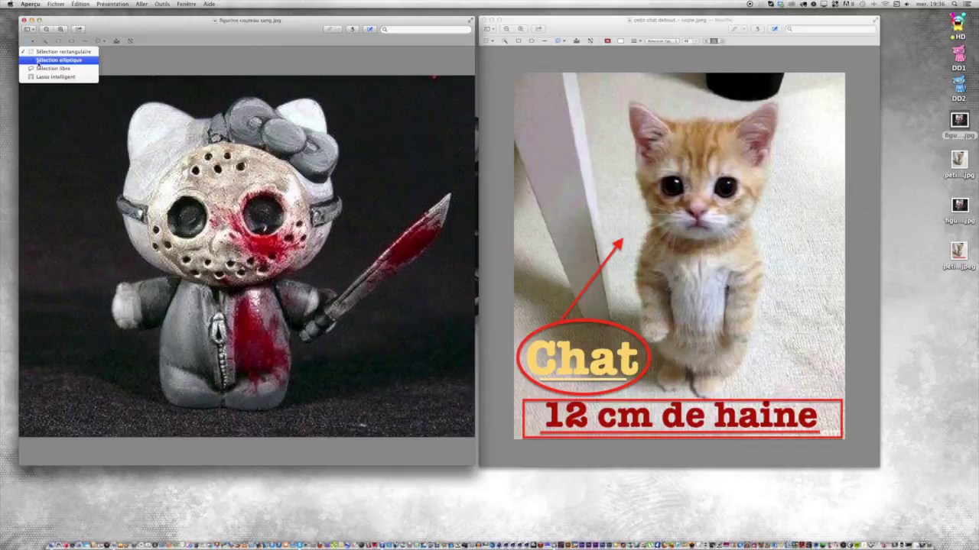
{"action": "left_click", "coordinate": [39, 61]}
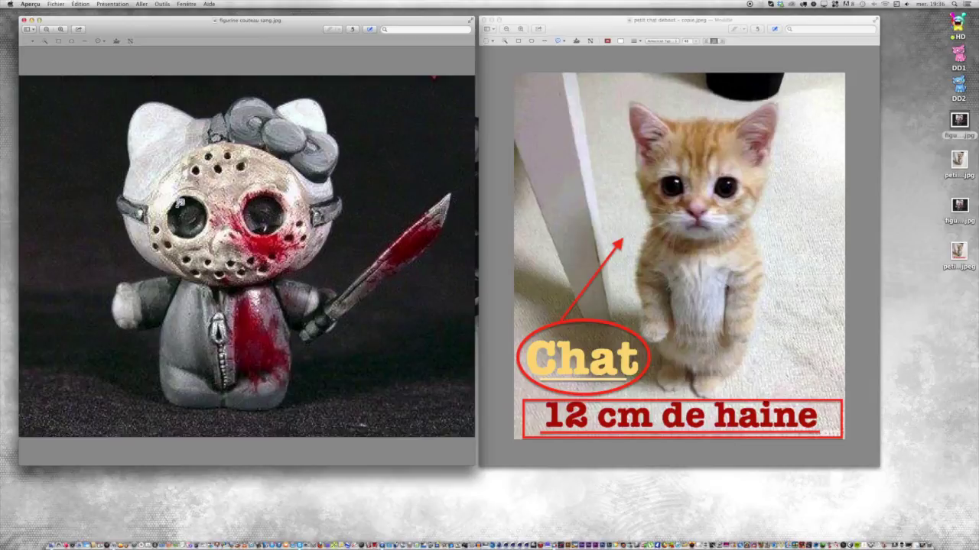
{"action": "left_click_drag", "start_coordinate": [179, 222], "coordinate": [179, 228]}
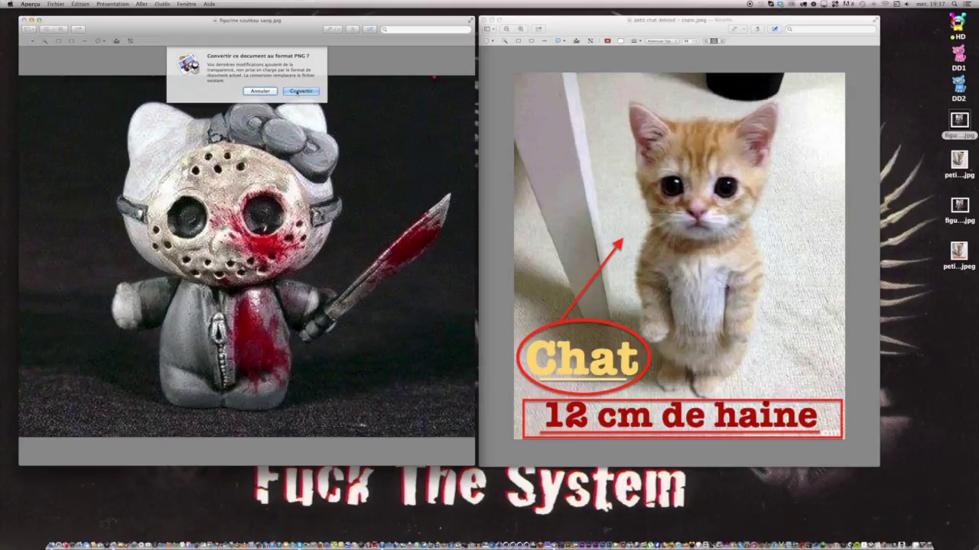
{"action": "left_click", "coordinate": [298, 91]}
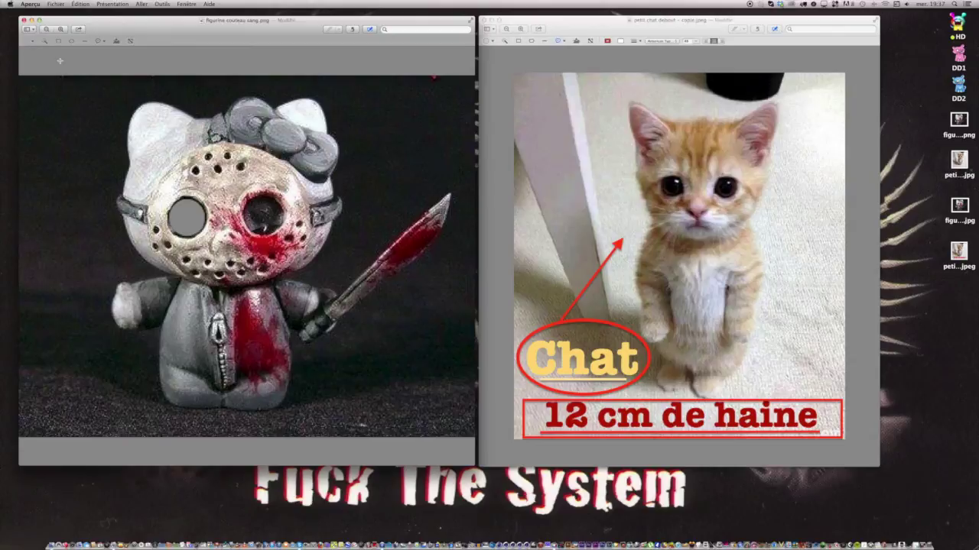
- Cut out the figurine's bloodied eye hole using an elliptical selection
{"action": "mouse_move", "coordinate": [259, 200]}
{"action": "left_mouse_down"}
{"action": "mouse_move", "coordinate": [242, 216]}
{"action": "mouse_move", "coordinate": [264, 202]}
{"action": "left_mouse_up"}
{"action": "left_click", "coordinate": [62, 28]}
{"action": "left_click", "coordinate": [62, 28]}
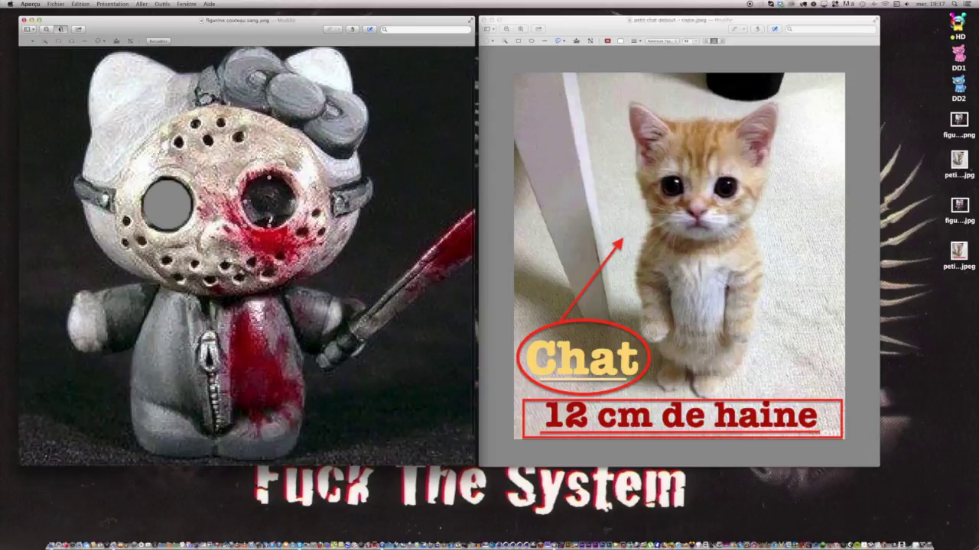
{"action": "left_click", "coordinate": [61, 28]}
{"action": "key", "text": "super+minus"}
{"action": "key", "text": "super+minus"}
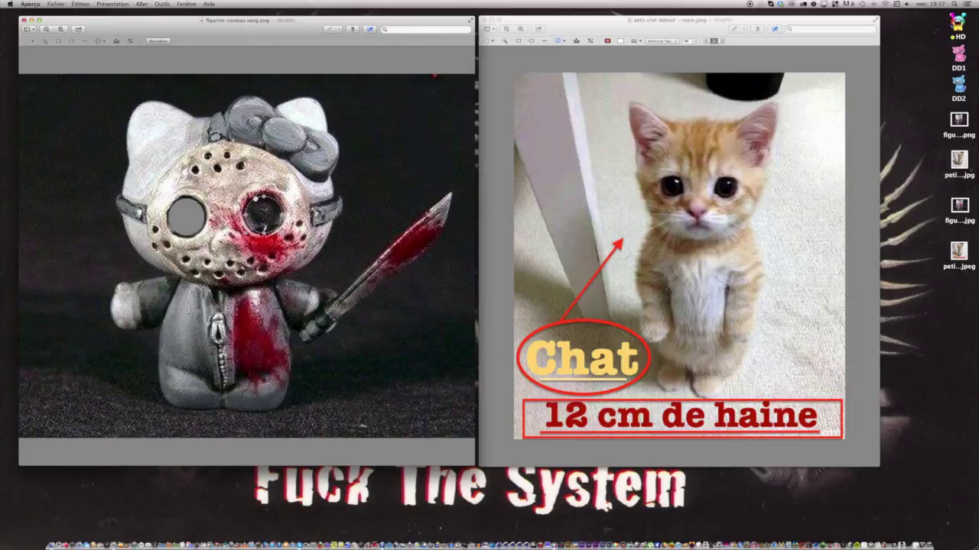
{"action": "key", "text": "Delete"}
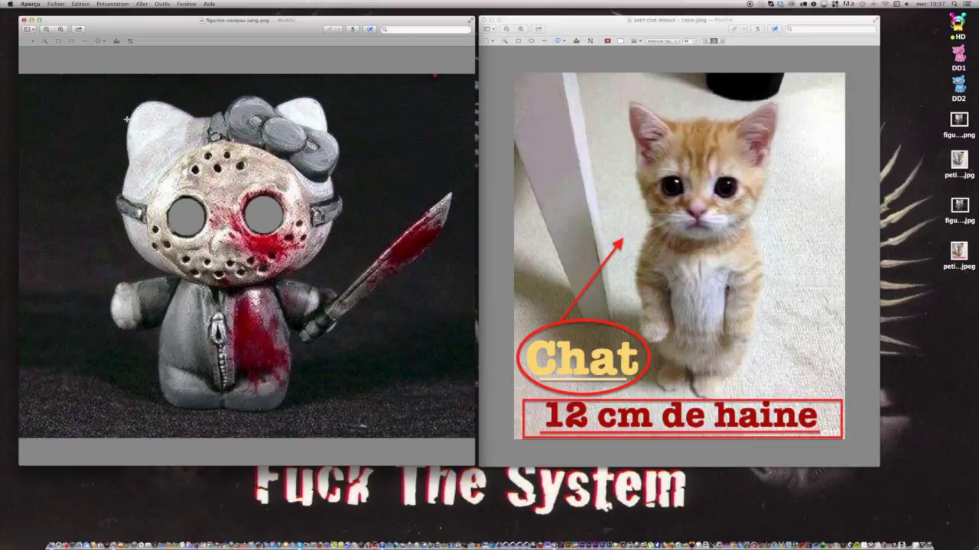
- Try a freehand selection along the figurine's ear and clear it
{"action": "left_click", "coordinate": [26, 42]}
{"action": "left_click", "coordinate": [61, 69]}
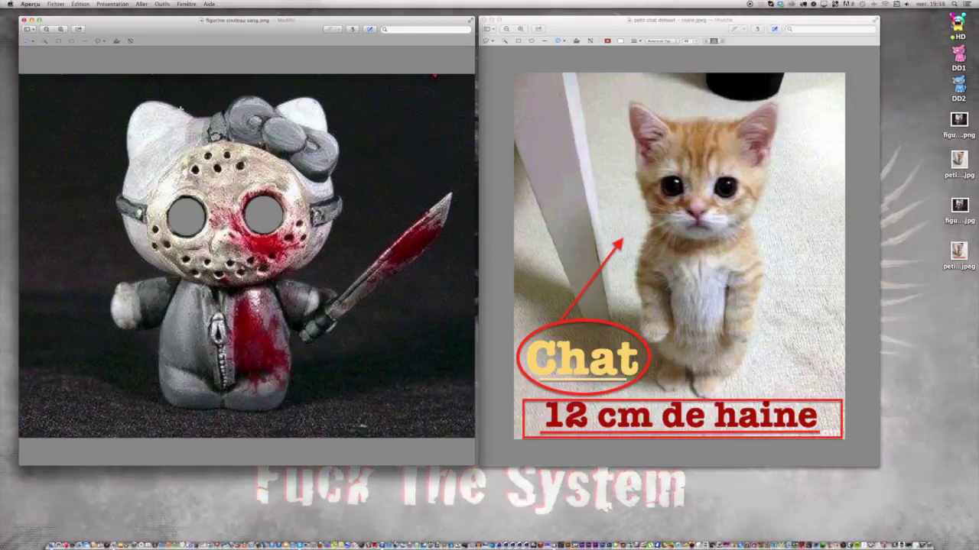
{"action": "left_click_drag", "start_coordinate": [153, 100], "coordinate": [139, 104]}
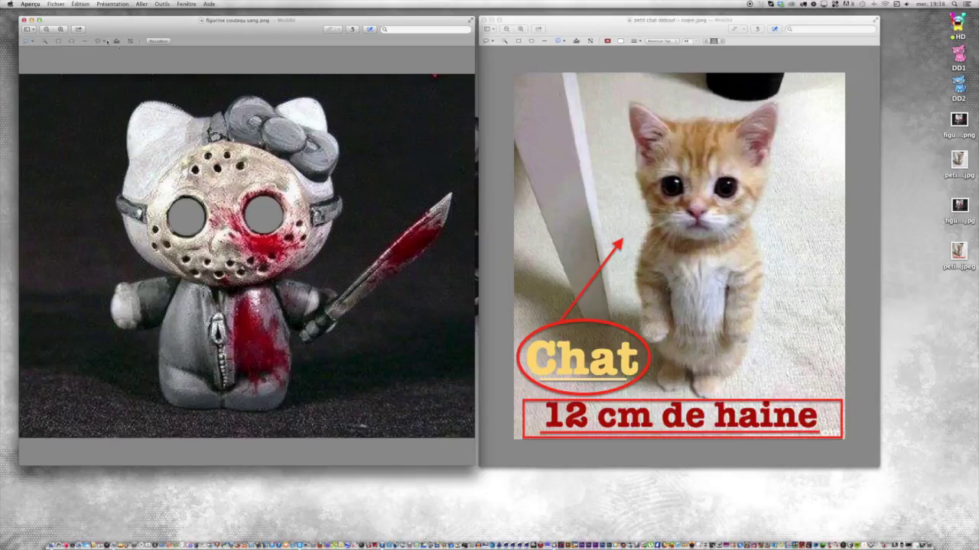
{"action": "left_click", "coordinate": [178, 105]}
- Outline the figurine's entire masked head, including the ears, bow and straps, with the Smart Lasso and copy it
{"action": "left_click", "coordinate": [34, 42]}
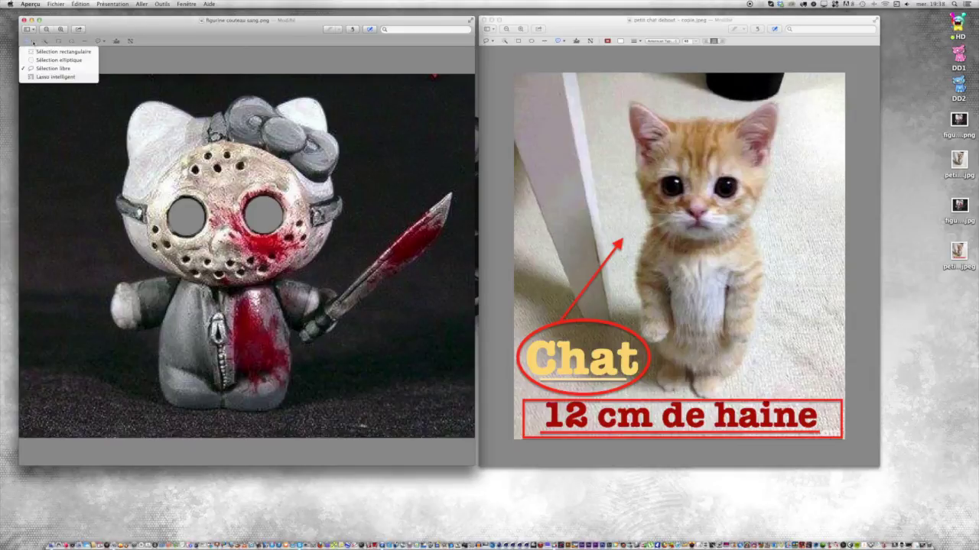
{"action": "left_click", "coordinate": [43, 76]}
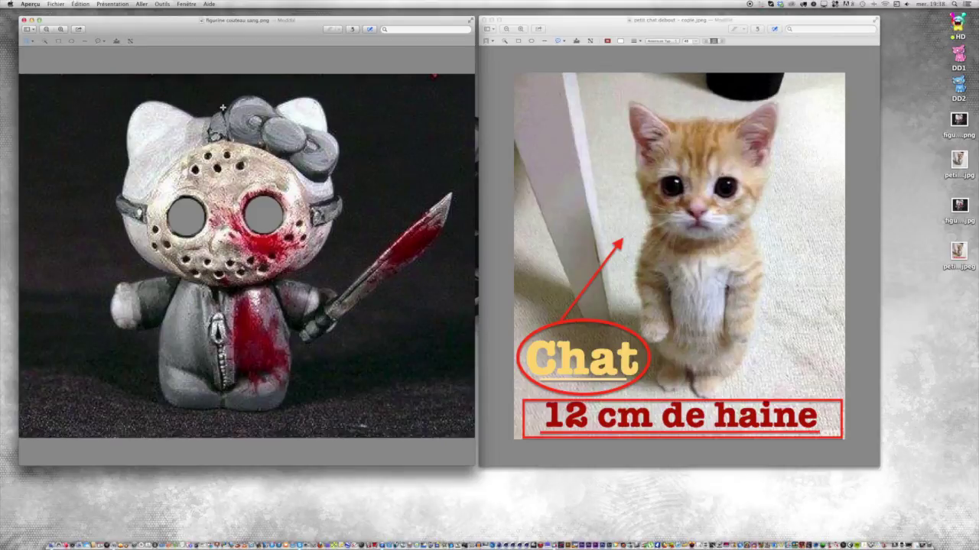
{"action": "mouse_move", "coordinate": [221, 108]}
{"action": "left_mouse_down"}
{"action": "mouse_move", "coordinate": [191, 118]}
{"action": "mouse_move", "coordinate": [151, 102]}
{"action": "mouse_move", "coordinate": [136, 107]}
{"action": "mouse_move", "coordinate": [112, 204]}
{"action": "mouse_move", "coordinate": [147, 264]}
{"action": "mouse_move", "coordinate": [195, 284]}
{"action": "mouse_move", "coordinate": [247, 287]}
{"action": "mouse_move", "coordinate": [317, 255]}
{"action": "mouse_move", "coordinate": [343, 207]}
{"action": "mouse_move", "coordinate": [332, 174]}
{"action": "mouse_move", "coordinate": [342, 147]}
{"action": "mouse_move", "coordinate": [314, 98]}
{"action": "mouse_move", "coordinate": [273, 104]}
{"action": "mouse_move", "coordinate": [245, 95]}
{"action": "mouse_move", "coordinate": [227, 107]}
{"action": "left_mouse_up"}
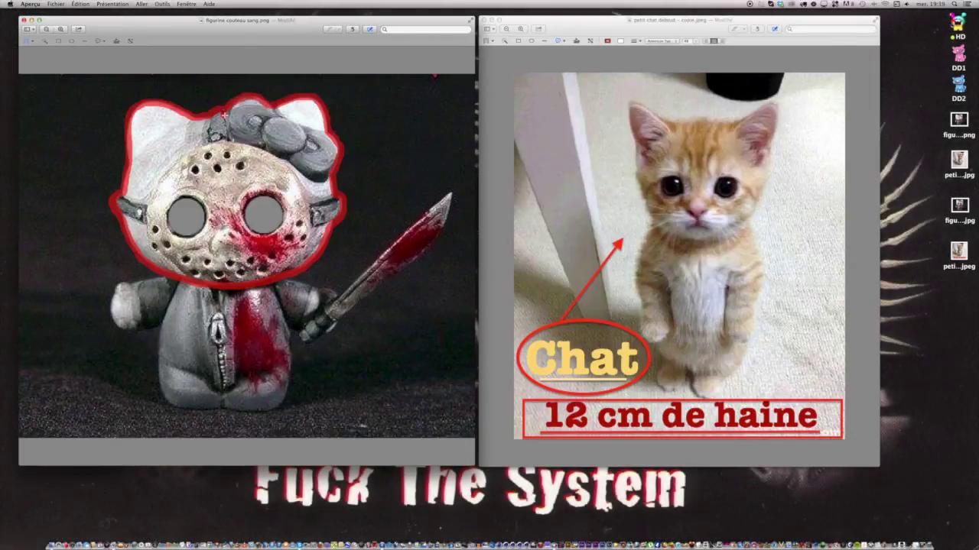
{"action": "left_click_drag", "start_coordinate": [209, 99], "coordinate": [216, 99]}
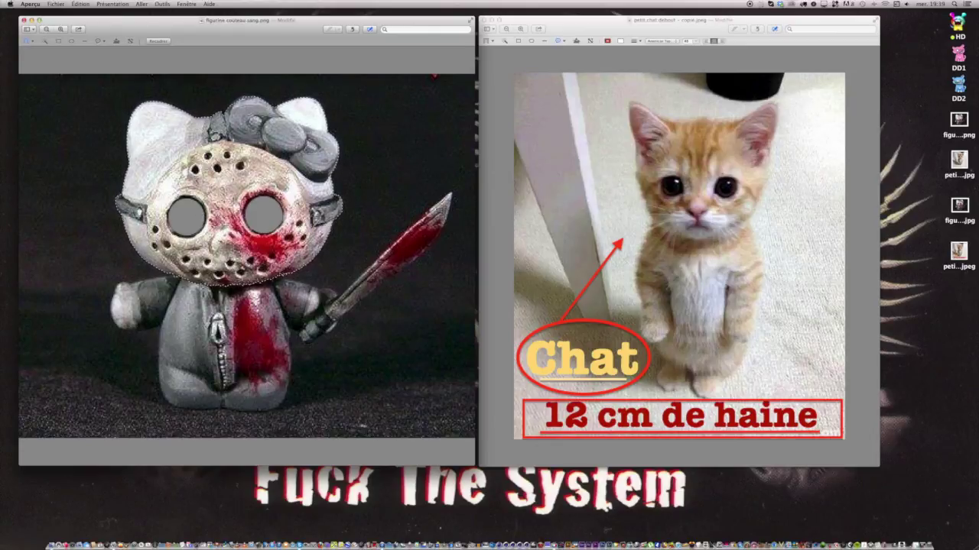
{"action": "key", "text": "super+c"}
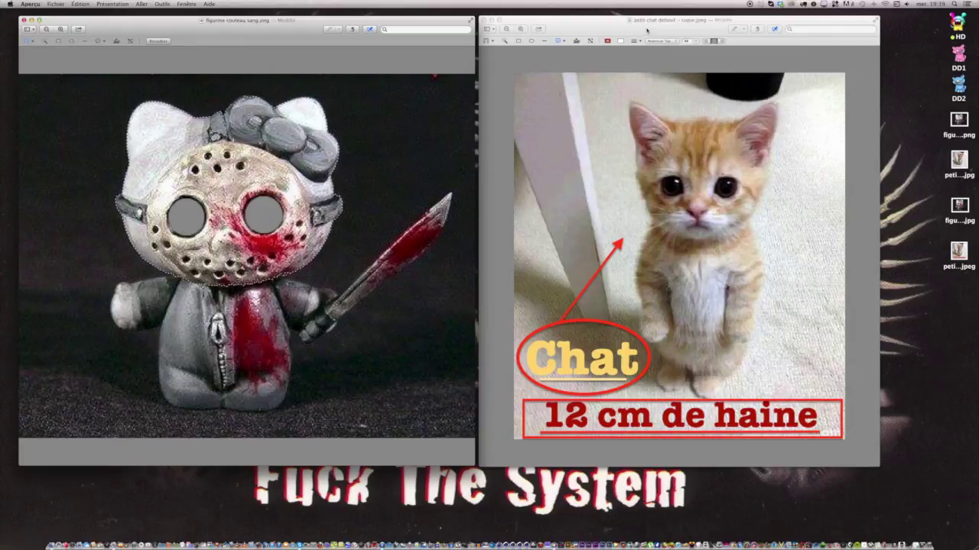
- Paste the masked head into the cat picture and place it over the cat's face
{"action": "left_click", "coordinate": [545, 166]}
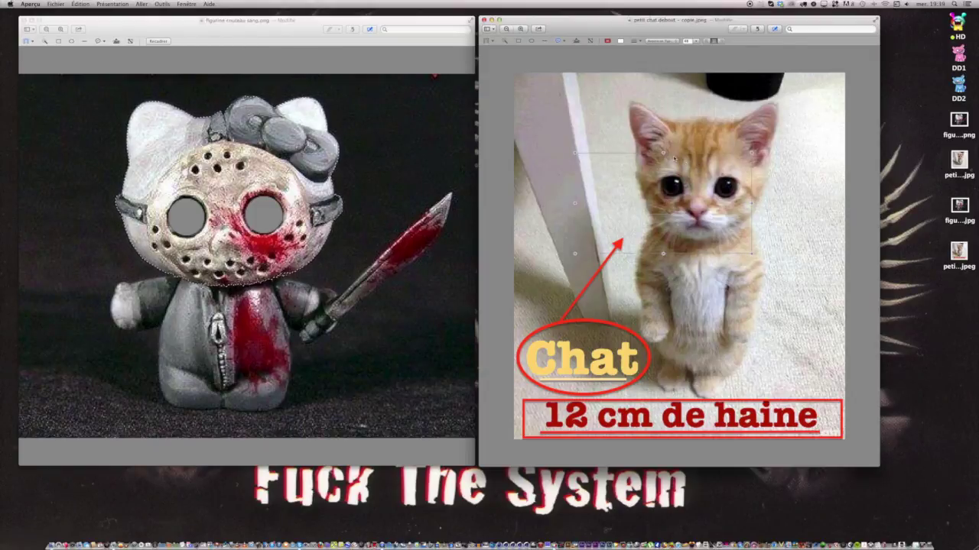
{"action": "left_click_drag", "start_coordinate": [678, 151], "coordinate": [697, 143]}
{"action": "key", "text": "super+v"}
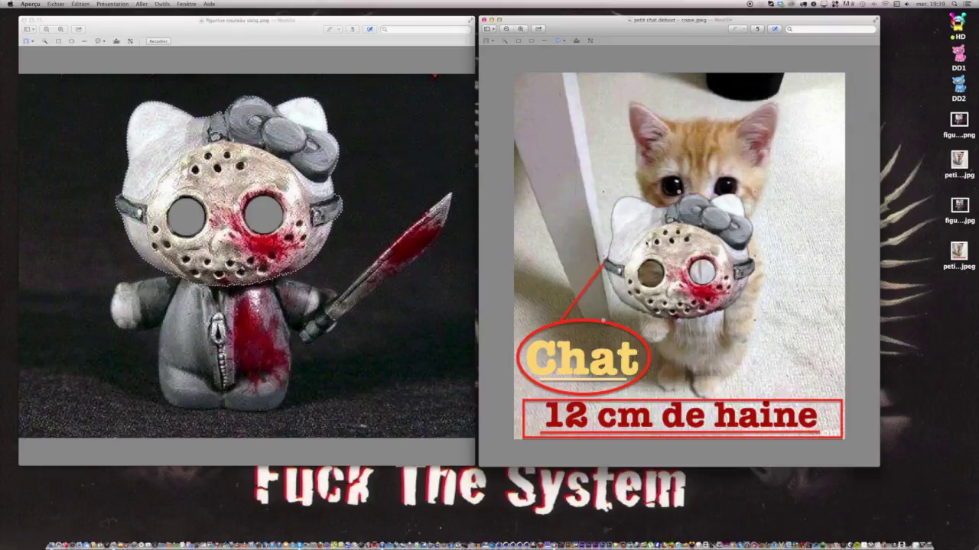
{"action": "left_click_drag", "start_coordinate": [669, 237], "coordinate": [693, 150]}
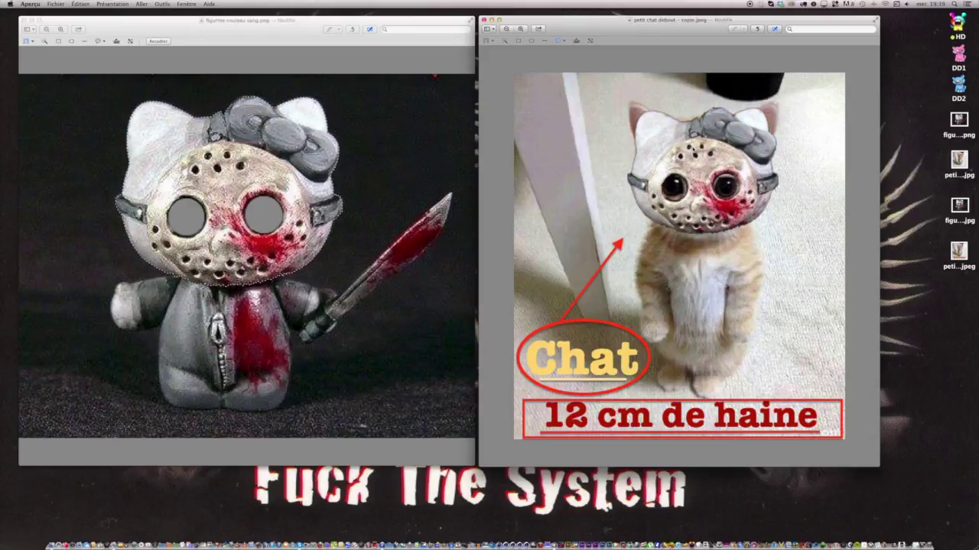
- Enlarge the pasted head to cover the cat's ears and align its eye holes with the cat's eyes
{"action": "left_click_drag", "start_coordinate": [779, 105], "coordinate": [796, 91]}
{"action": "left_click_drag", "start_coordinate": [738, 131], "coordinate": [726, 134]}
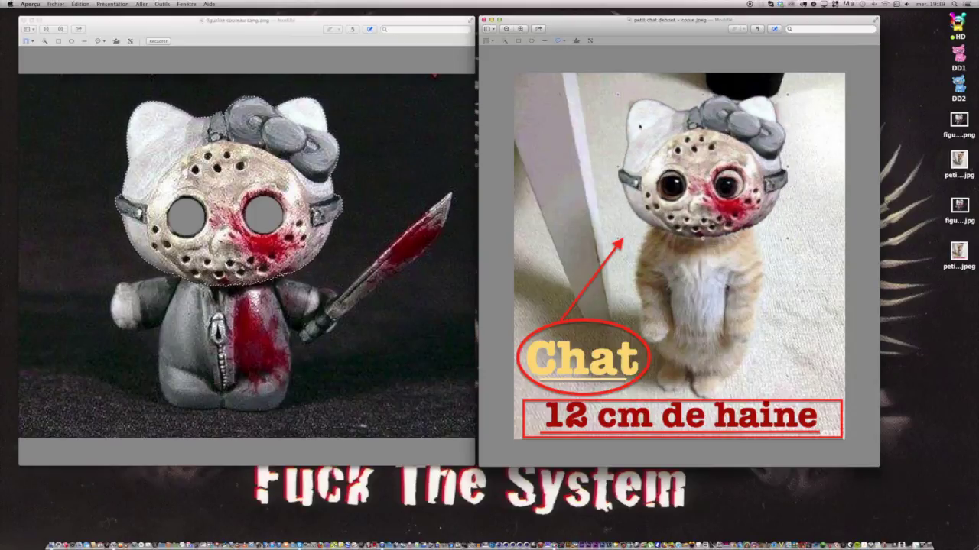
{"action": "left_click_drag", "start_coordinate": [620, 98], "coordinate": [613, 93]}
{"action": "left_click_drag", "start_coordinate": [682, 130], "coordinate": [687, 134]}
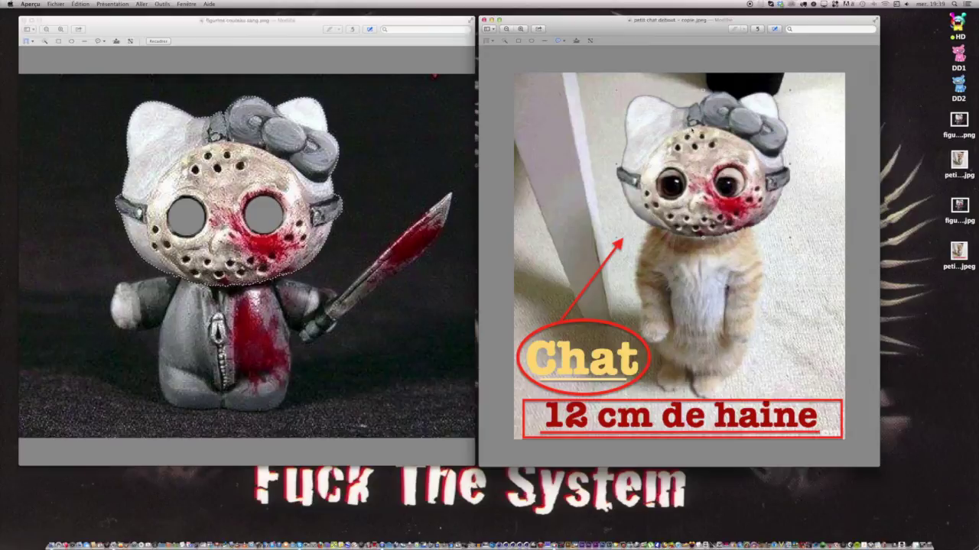
{"action": "left_click_drag", "start_coordinate": [790, 88], "coordinate": [791, 90]}
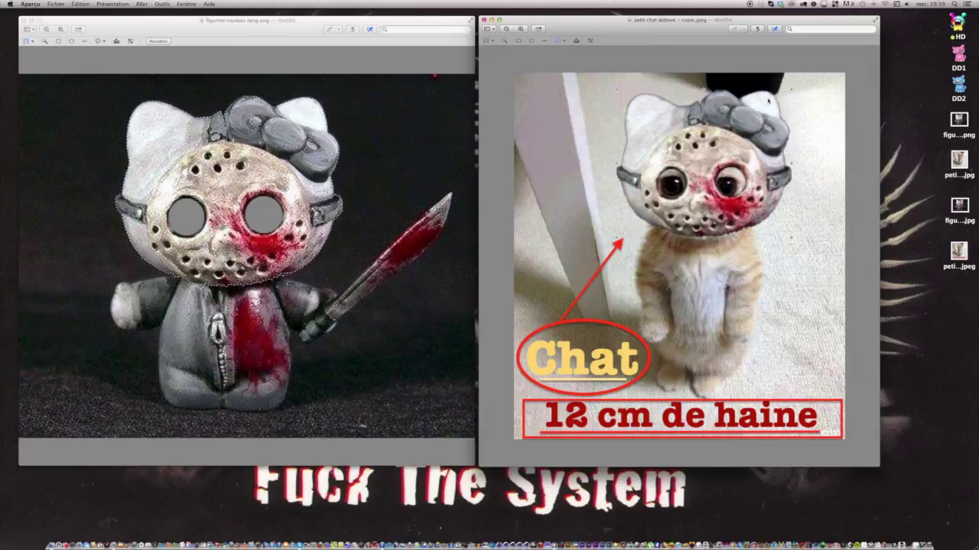
{"action": "left_click_drag", "start_coordinate": [740, 112], "coordinate": [739, 113]}
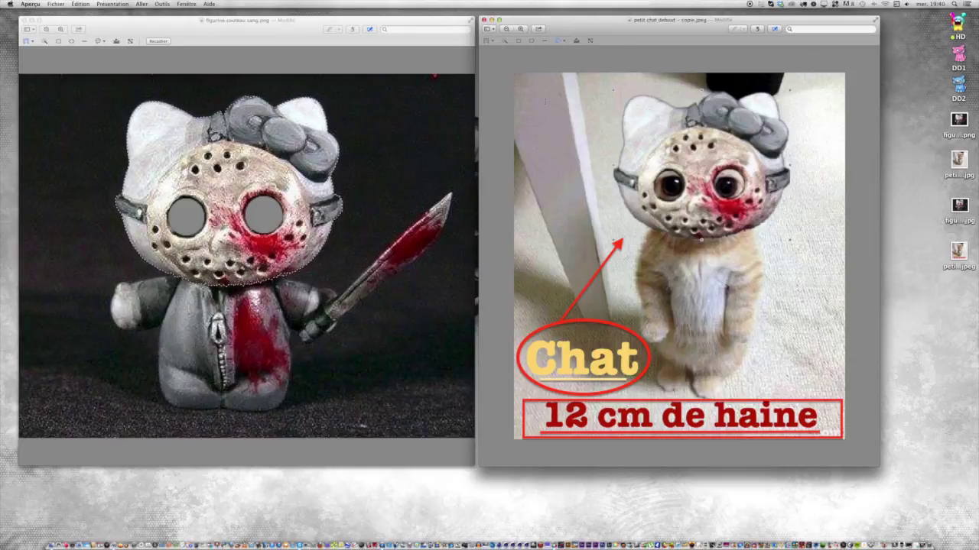
- Outline the figurine's bloody knife from handle to tip with the Smart Lasso and copy it
{"action": "left_click", "coordinate": [397, 201]}
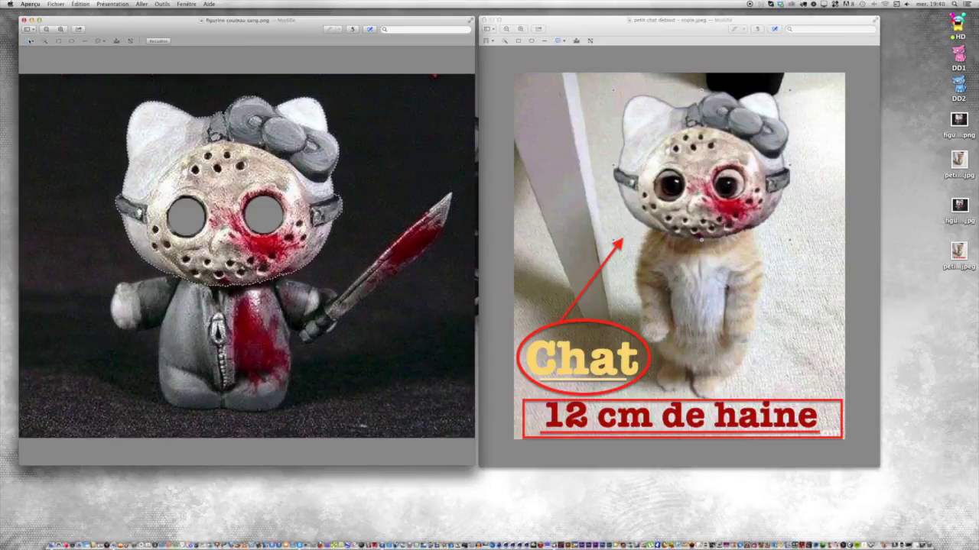
{"action": "left_click", "coordinate": [30, 41]}
{"action": "left_click", "coordinate": [42, 77]}
{"action": "mouse_move", "coordinate": [299, 333]}
{"action": "left_mouse_down"}
{"action": "mouse_move", "coordinate": [453, 193]}
{"action": "mouse_move", "coordinate": [446, 231]}
{"action": "mouse_move", "coordinate": [450, 220]}
{"action": "mouse_move", "coordinate": [298, 330]}
{"action": "mouse_move", "coordinate": [451, 193]}
{"action": "mouse_move", "coordinate": [431, 240]}
{"action": "mouse_move", "coordinate": [352, 311]}
{"action": "left_mouse_up"}
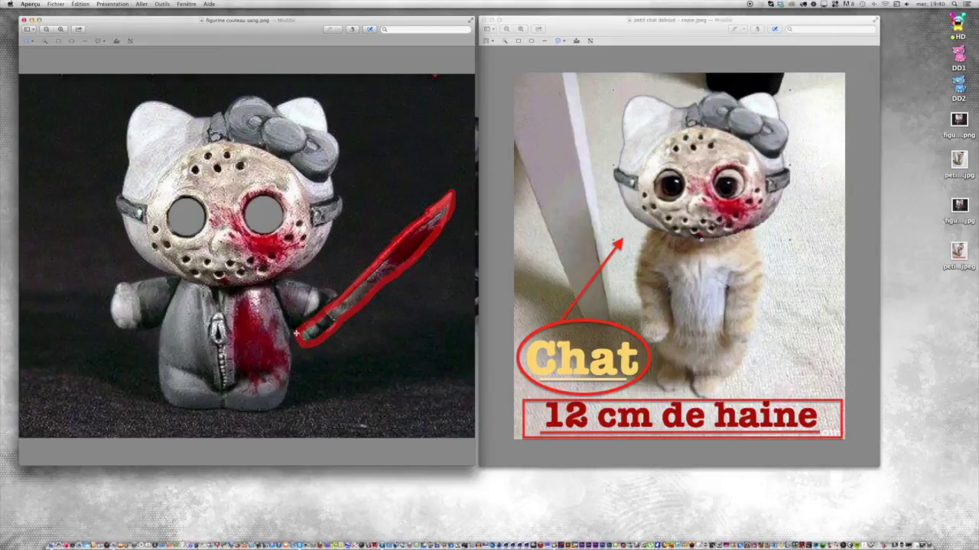
{"action": "left_click_drag", "start_coordinate": [296, 334], "coordinate": [297, 333]}
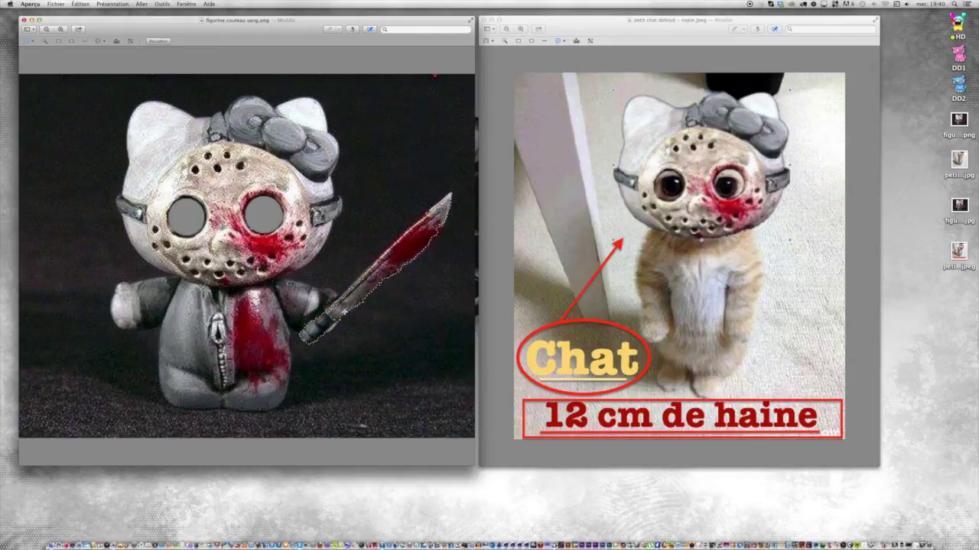
- Paste the knife into the cat picture and place its handle on the cat's paw beside the "Chat" caption
{"action": "left_click", "coordinate": [651, 289]}
{"action": "key", "text": "super+v"}
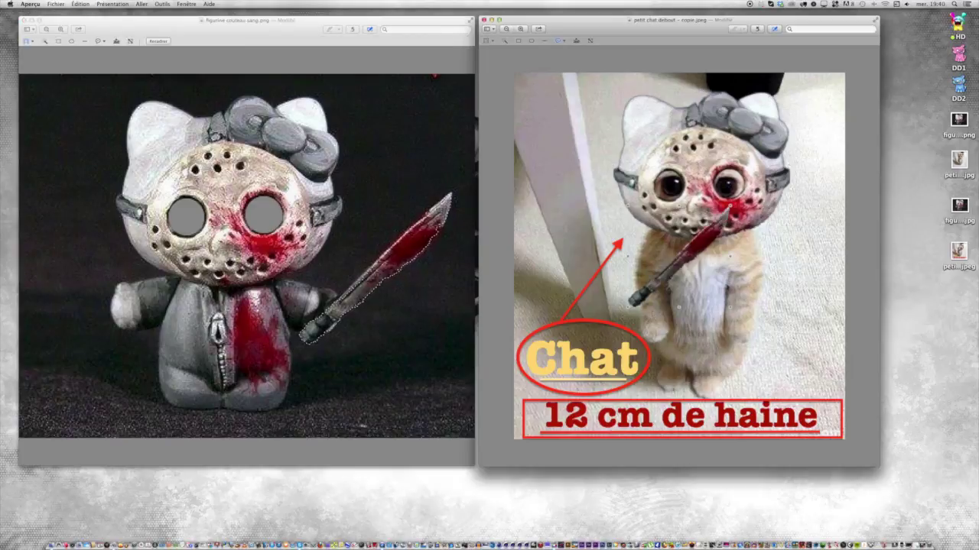
{"action": "left_click_drag", "start_coordinate": [659, 283], "coordinate": [688, 309]}
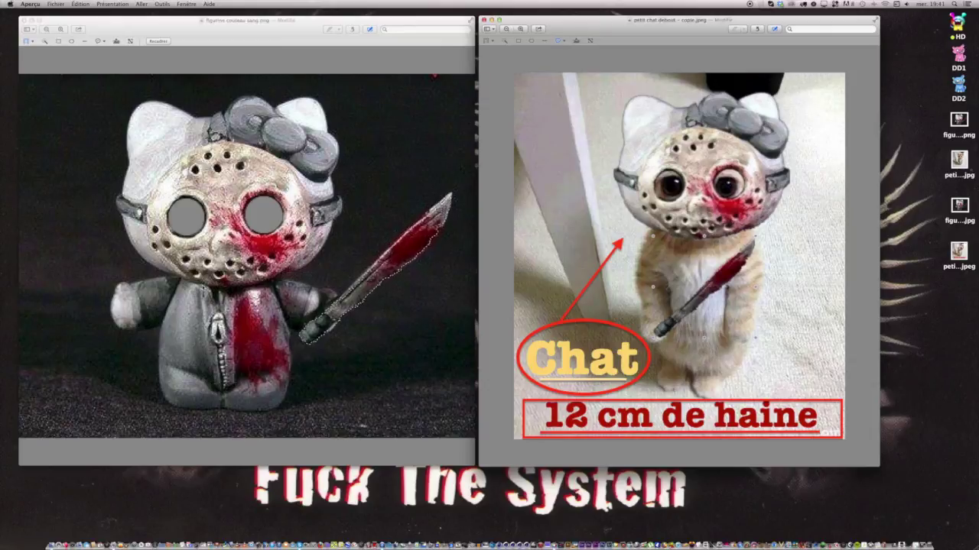
{"action": "left_click", "coordinate": [666, 329]}
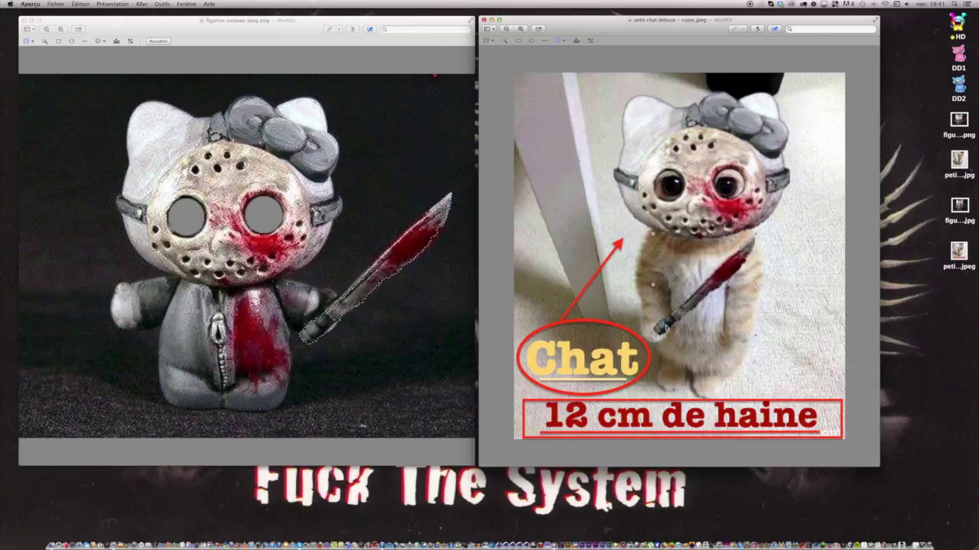
- Select a small elliptical patch of fur on the cat's paw beside the knife handle
{"action": "left_click", "coordinate": [521, 29]}
{"action": "left_click", "coordinate": [521, 29]}
{"action": "scroll", "coordinate": [552, 284], "scroll_direction": "up", "scroll_amount": 3}
{"action": "scroll", "coordinate": [679, 256], "scroll_direction": "down", "scroll_amount": 4}
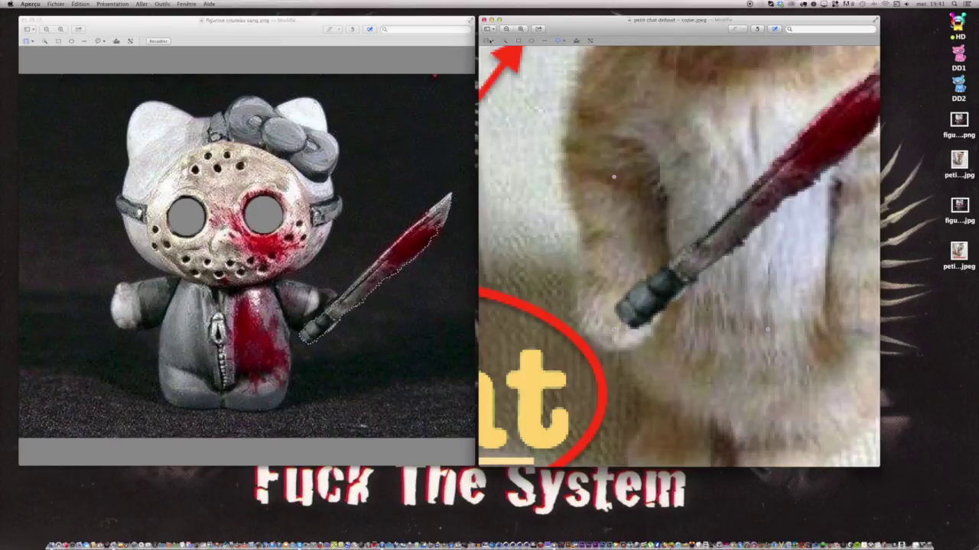
{"action": "left_click", "coordinate": [489, 40]}
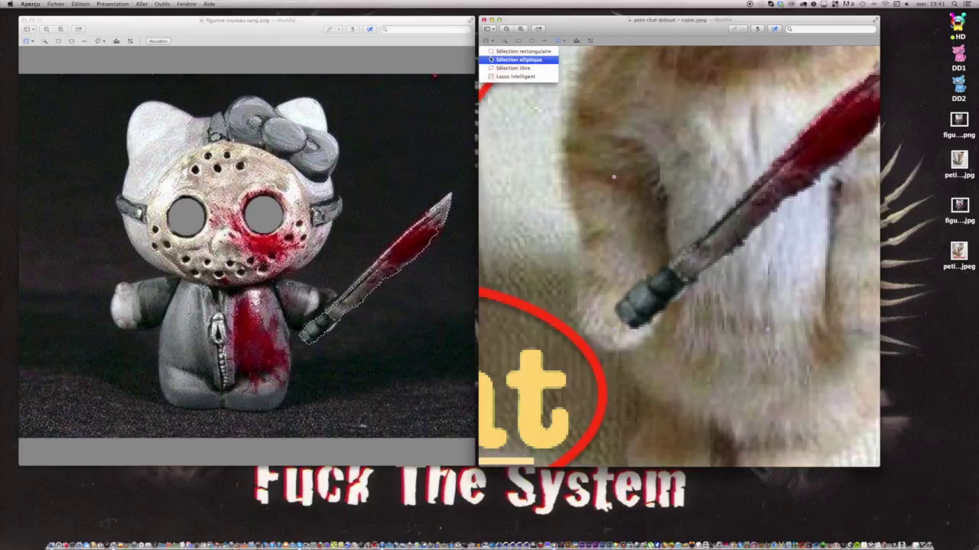
{"action": "left_click", "coordinate": [504, 59]}
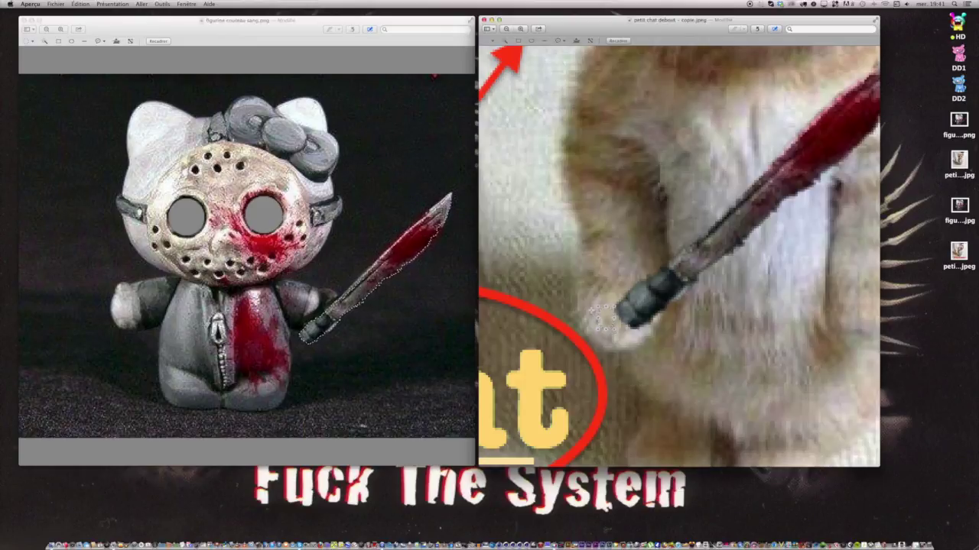
{"action": "left_click", "coordinate": [591, 311]}
- Try pasting the fur patch over the knife handle, and undo the paste
{"action": "left_click_drag", "start_coordinate": [605, 314], "coordinate": [625, 303]}
{"action": "key", "text": "super+v"}
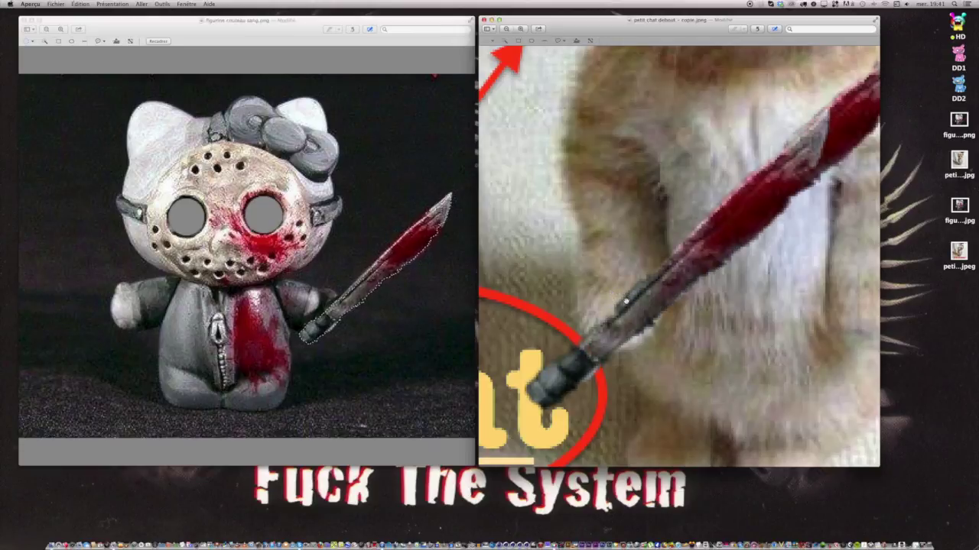
{"action": "left_click", "coordinate": [79, 3]}
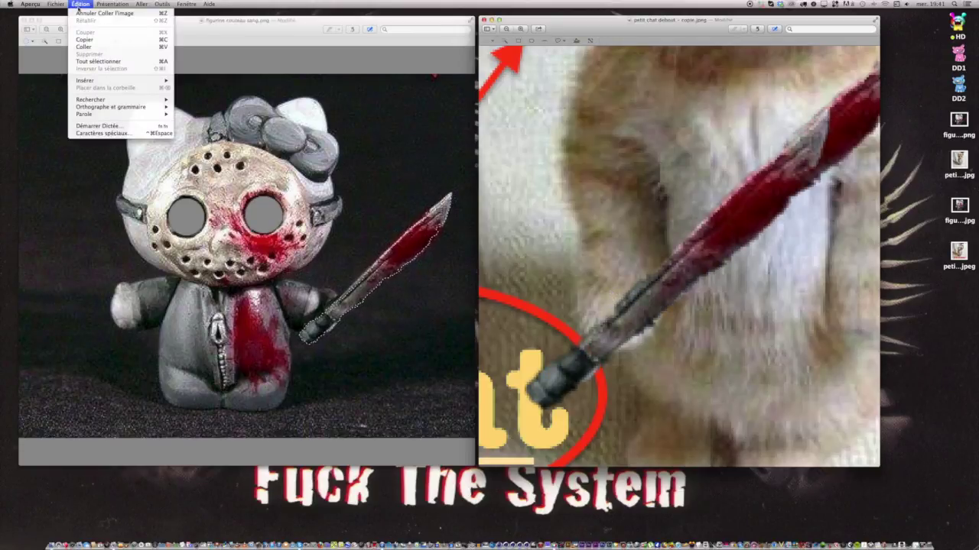
{"action": "left_click", "coordinate": [81, 14]}
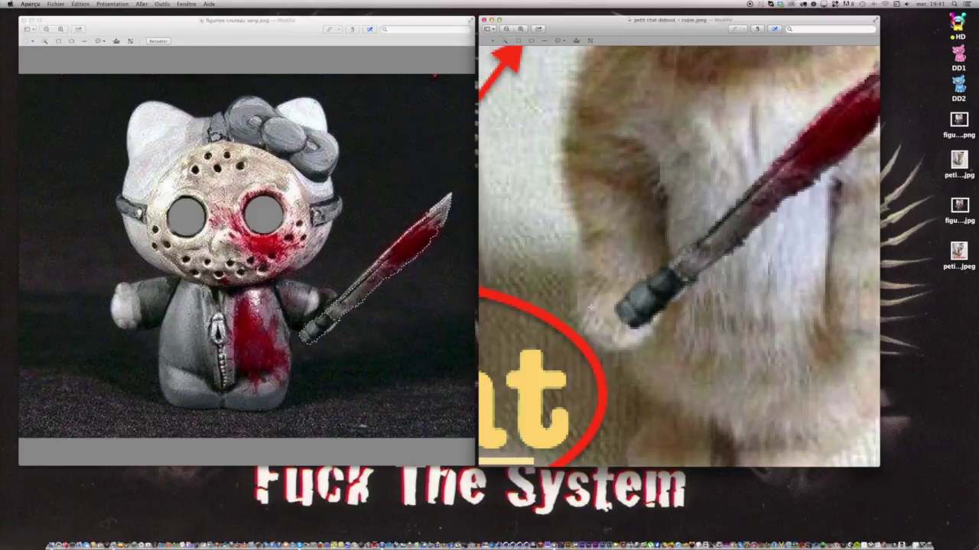
- Copy a small elliptical patch of paw fur and paste several copies over the end of the knife handle
{"action": "left_click_drag", "start_coordinate": [591, 309], "coordinate": [614, 330]}
{"action": "left_click", "coordinate": [623, 310]}
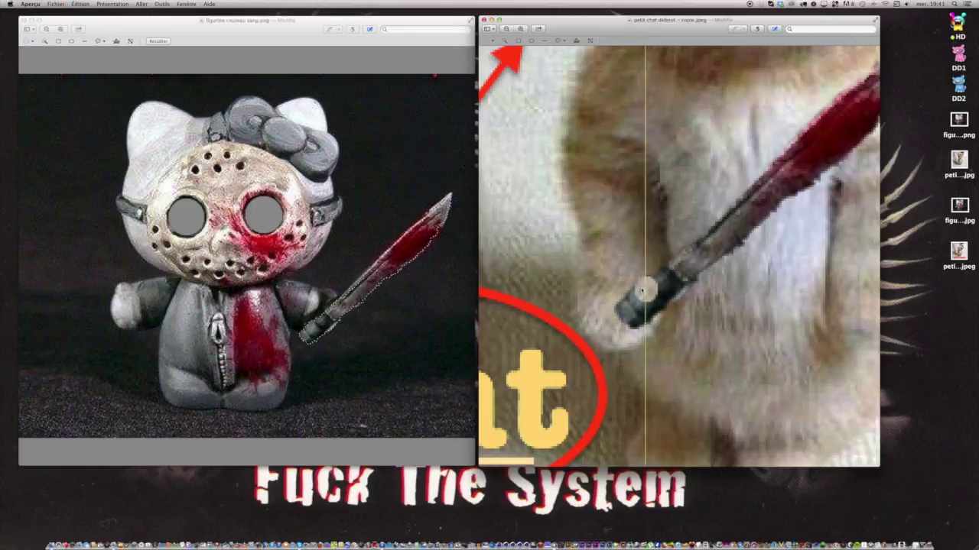
{"action": "left_click_drag", "start_coordinate": [615, 306], "coordinate": [669, 272]}
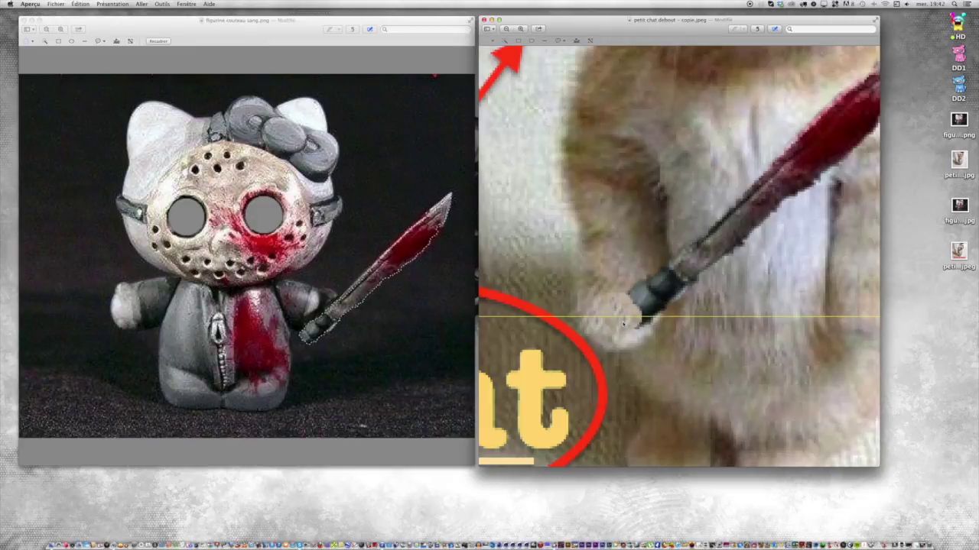
{"action": "left_click_drag", "start_coordinate": [676, 260], "coordinate": [617, 291]}
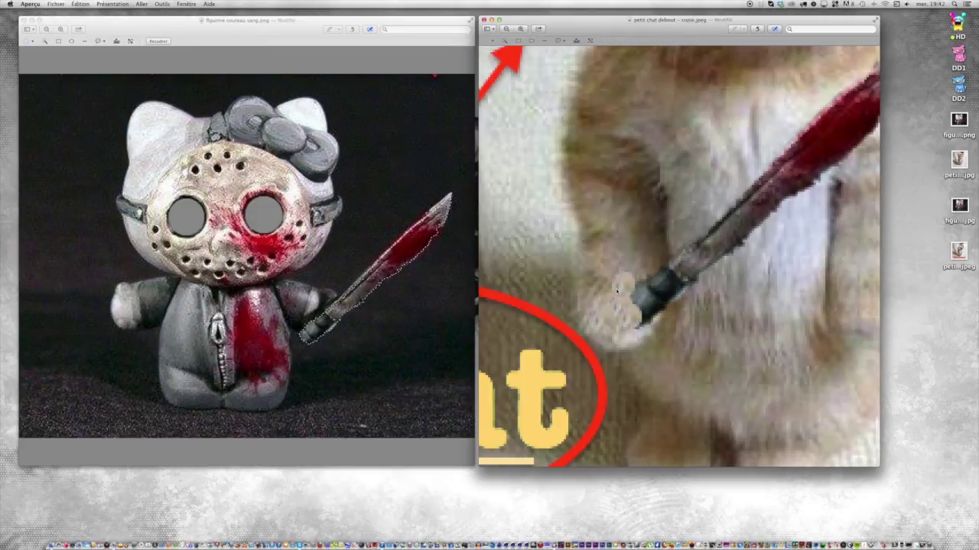
{"action": "key", "text": "super+v"}
{"action": "left_click_drag", "start_coordinate": [673, 260], "coordinate": [609, 295]}
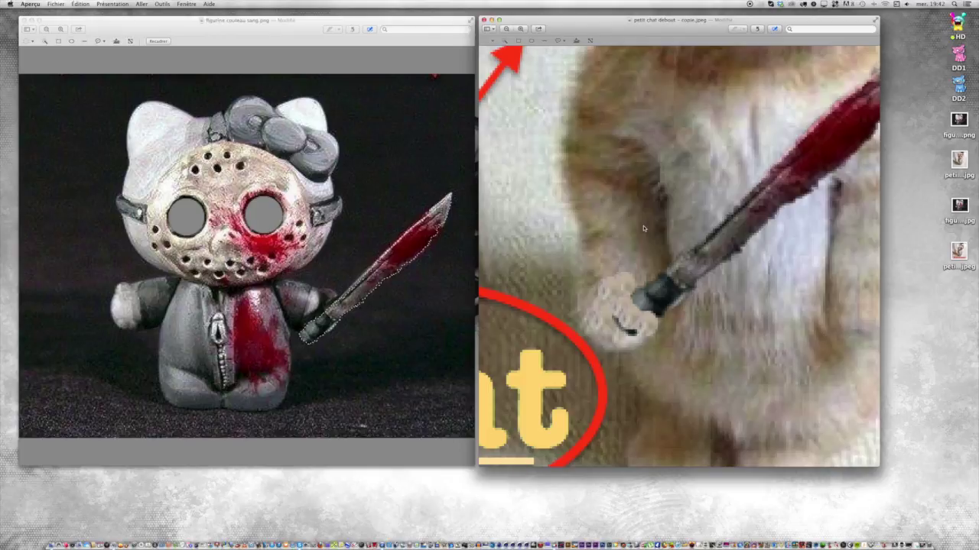
- Inspect the retouched paw and the lower part of the cat picture, and return to the whole picture
{"action": "scroll", "coordinate": [646, 226], "scroll_direction": "down", "scroll_amount": 5}
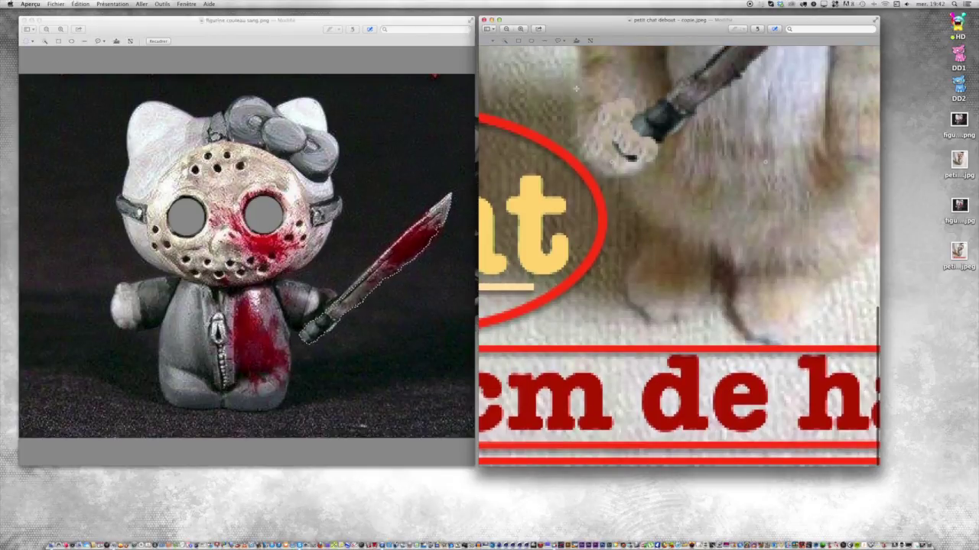
{"action": "left_click", "coordinate": [520, 28]}
{"action": "left_click", "coordinate": [521, 28]}
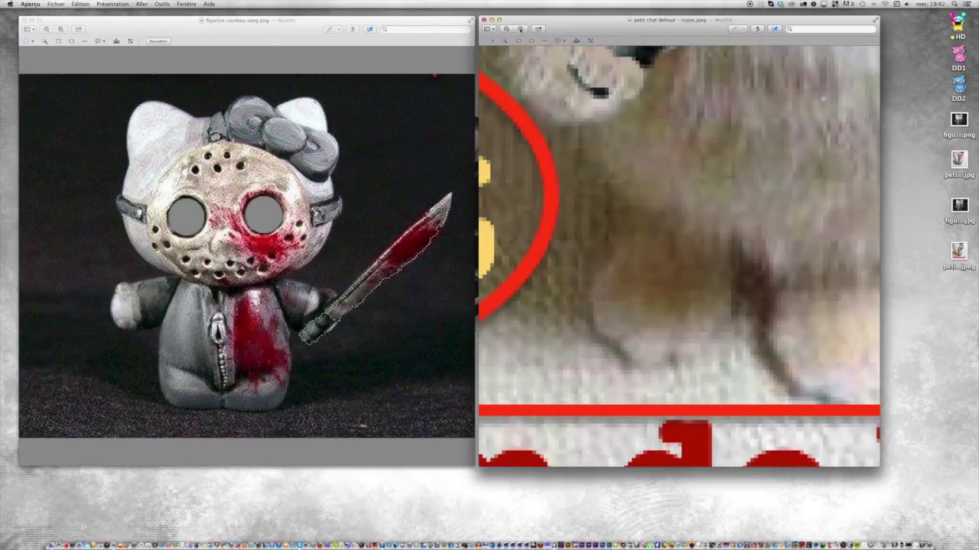
{"action": "left_click", "coordinate": [506, 28]}
{"action": "left_click", "coordinate": [505, 29]}
{"action": "left_click", "coordinate": [505, 28]}
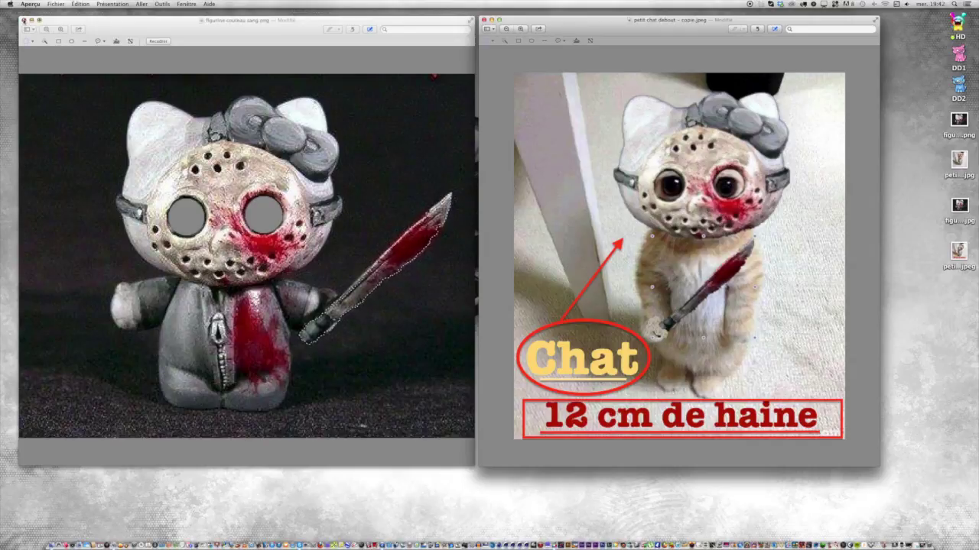
- Try copying the lasso-selected bloodstain from the figurine's outfit onto the cat's belly, and delete the pasted patch
{"action": "left_click", "coordinate": [237, 334]}
{"action": "mouse_move", "coordinate": [236, 334]}
{"action": "left_mouse_down"}
{"action": "mouse_move", "coordinate": [233, 304]}
{"action": "mouse_move", "coordinate": [244, 298]}
{"action": "mouse_move", "coordinate": [285, 352]}
{"action": "mouse_move", "coordinate": [259, 371]}
{"action": "mouse_move", "coordinate": [236, 361]}
{"action": "mouse_move", "coordinate": [235, 341]}
{"action": "left_mouse_up"}
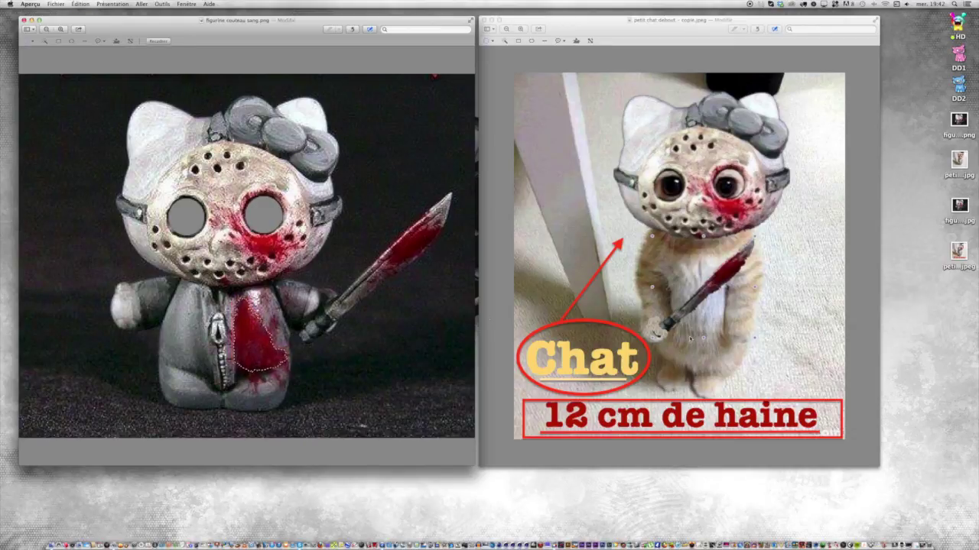
{"action": "left_click", "coordinate": [717, 338]}
{"action": "key", "text": "super+v"}
{"action": "left_click_drag", "start_coordinate": [677, 257], "coordinate": [704, 339]}
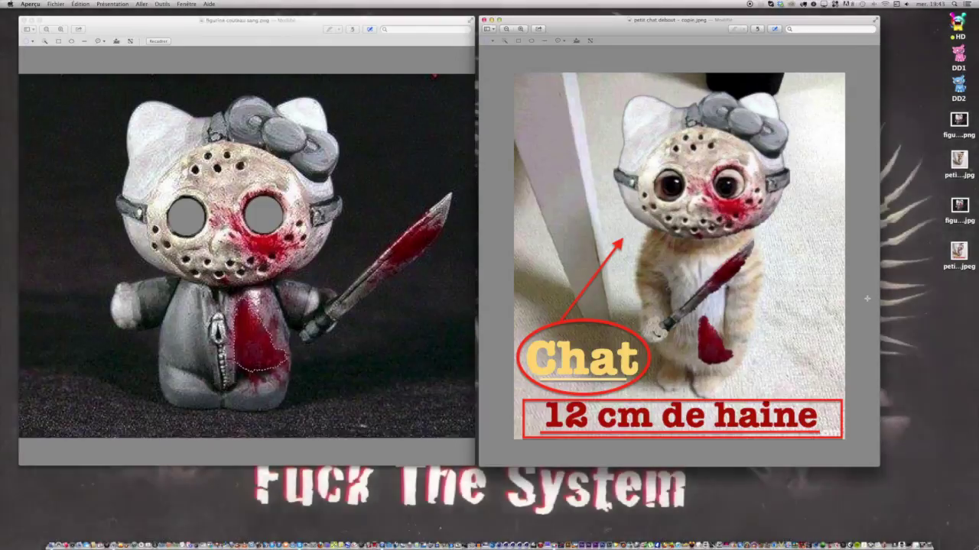
{"action": "key", "text": "Delete"}
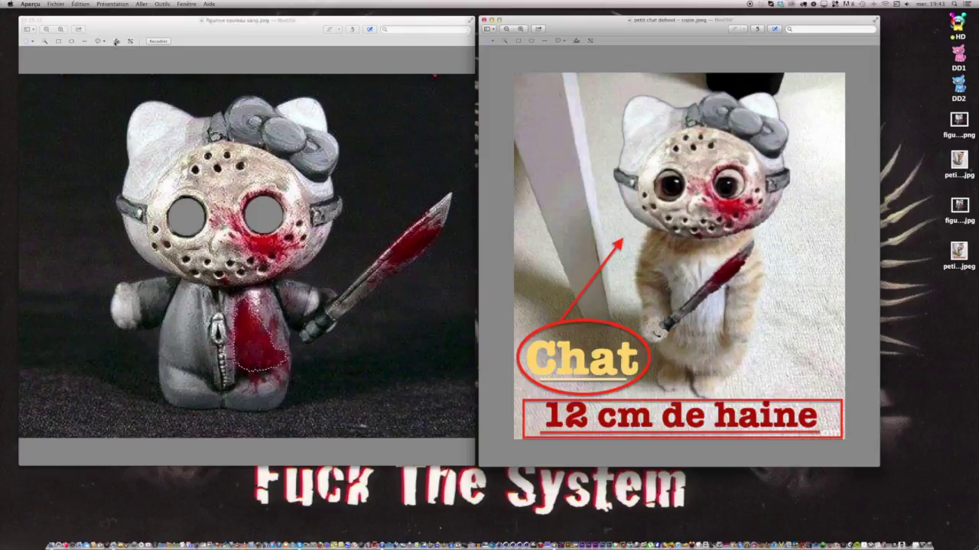
- Undo the removal of both eyes in the figurine picture and close its window
{"action": "left_click", "coordinate": [117, 31]}
{"action": "left_click", "coordinate": [80, 3]}
{"action": "left_click", "coordinate": [84, 14]}
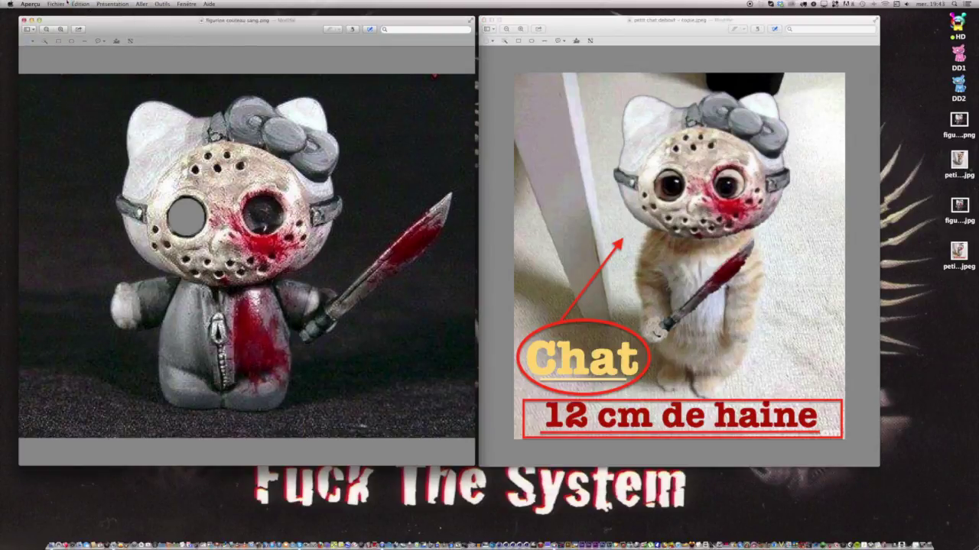
{"action": "left_click", "coordinate": [80, 4]}
{"action": "left_click", "coordinate": [86, 14]}
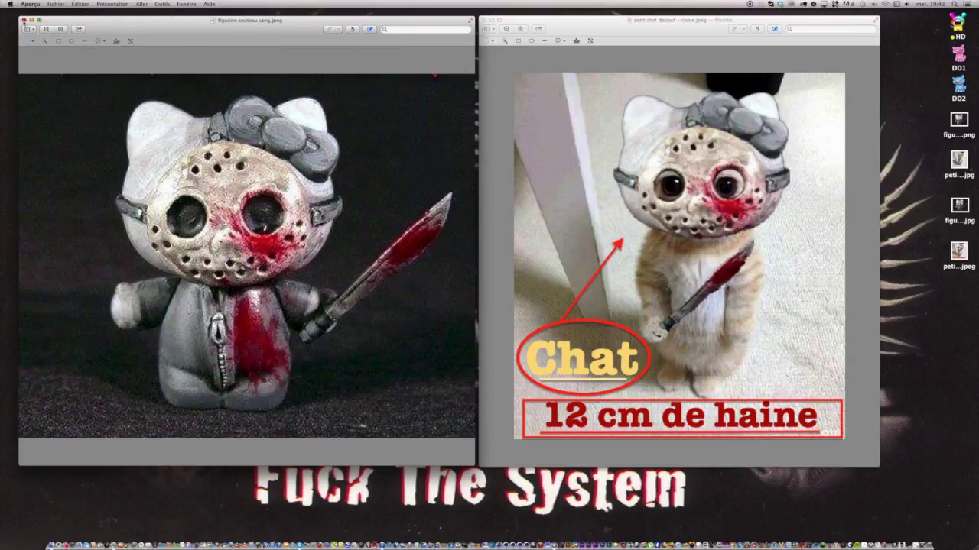
{"action": "left_click", "coordinate": [23, 19]}
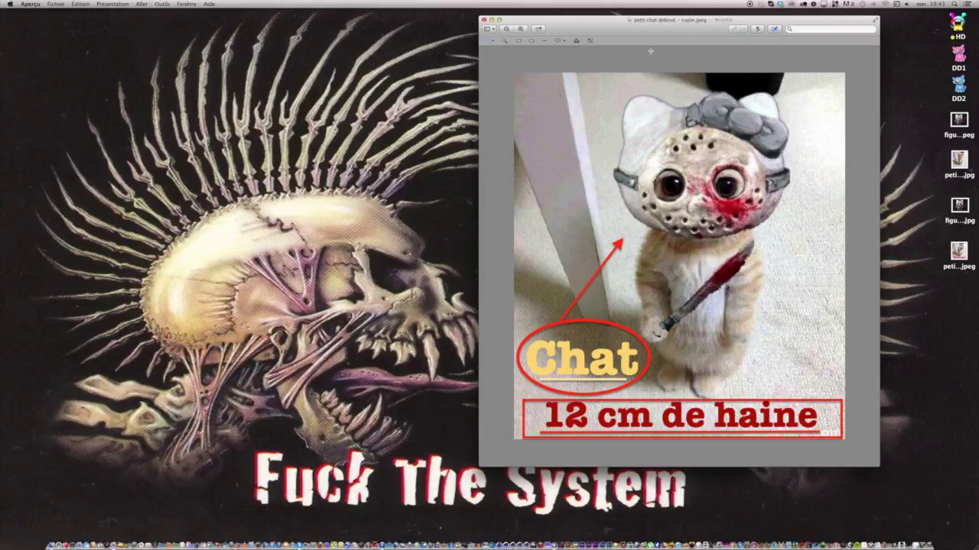
- Move the four image files on the desktop to the trash
{"action": "left_click_drag", "start_coordinate": [631, 28], "coordinate": [503, 28]}
{"action": "left_click_drag", "start_coordinate": [939, 114], "coordinate": [965, 279]}
{"action": "right_click", "coordinate": [953, 162]}
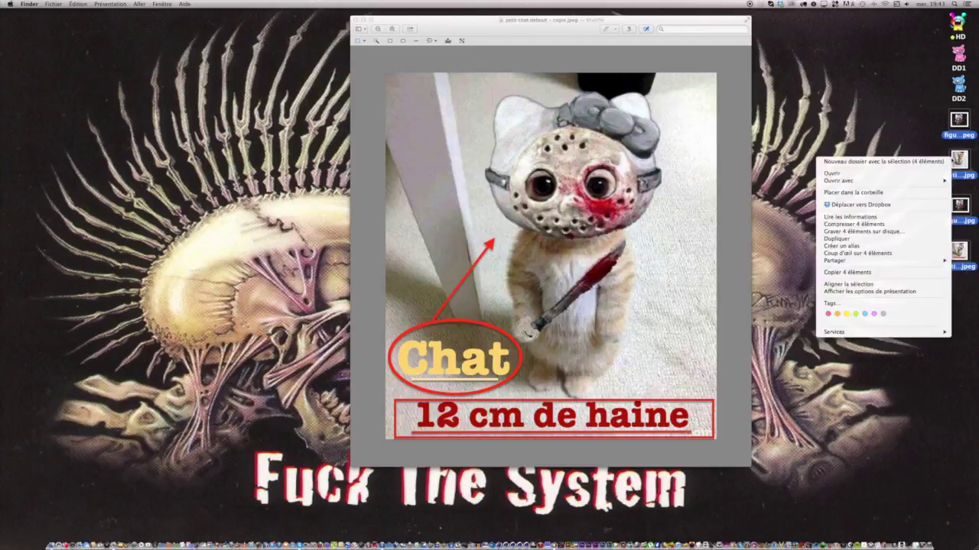
{"action": "key", "text": "super+BackSpace"}
- Save the edited cat picture
{"action": "left_click_drag", "start_coordinate": [533, 25], "coordinate": [363, 24]}
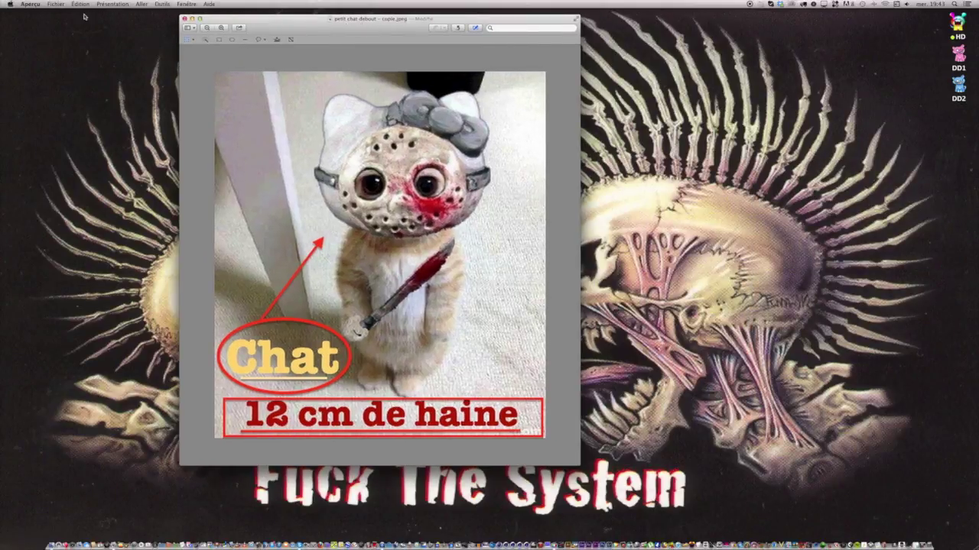
{"action": "left_click", "coordinate": [58, 4]}
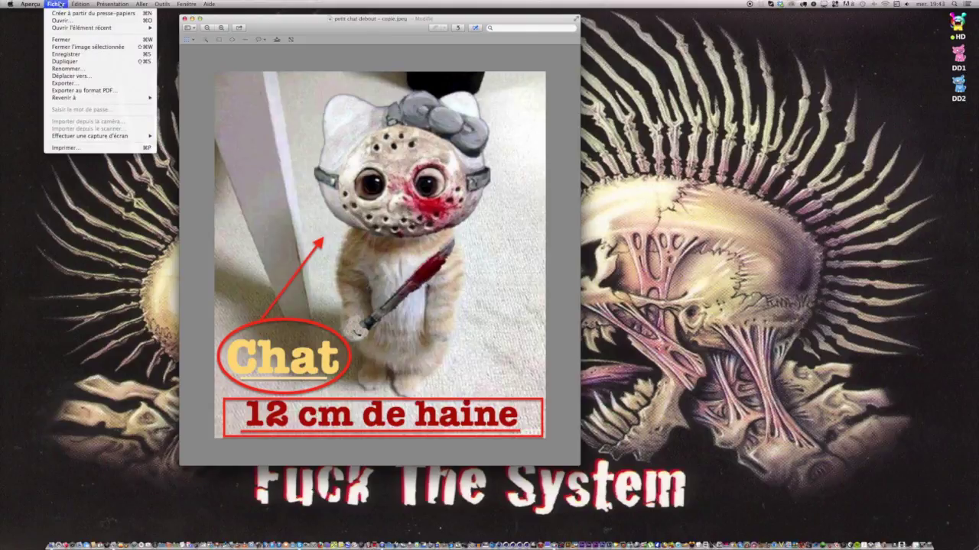
{"action": "left_click", "coordinate": [68, 55]}
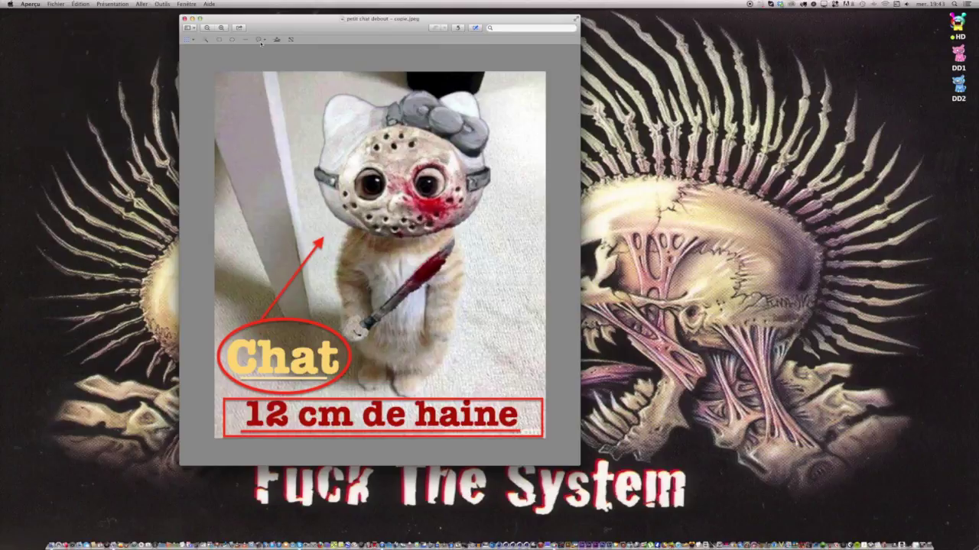
- Review the display modes, the zoom levels and the sharing options for the cat picture
{"action": "left_click", "coordinate": [195, 29]}
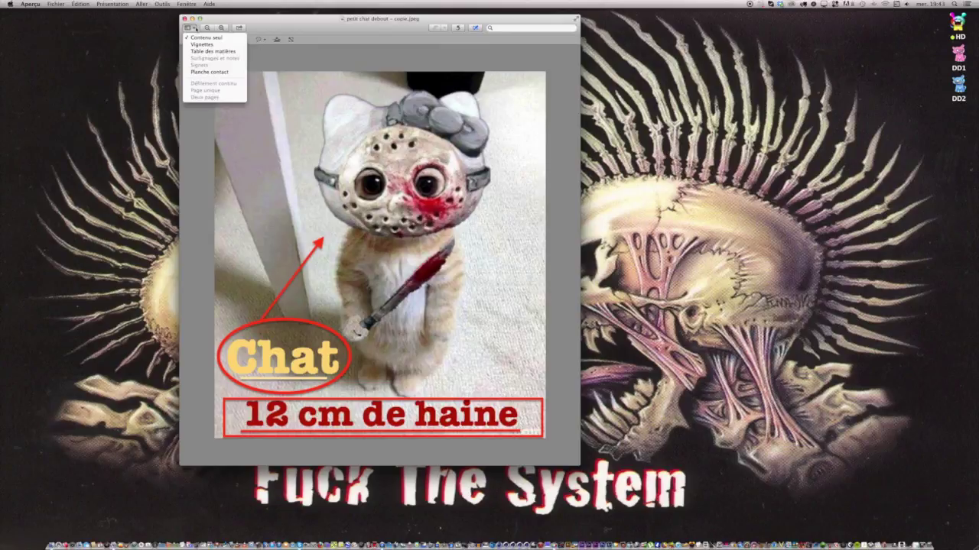
{"action": "left_click", "coordinate": [208, 27]}
{"action": "left_click", "coordinate": [207, 27]}
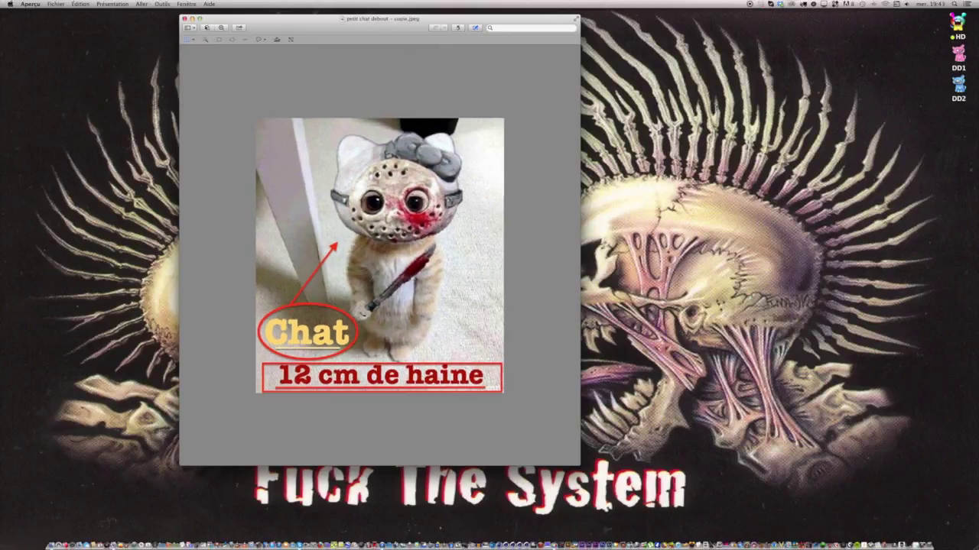
{"action": "left_click", "coordinate": [206, 27]}
{"action": "left_click", "coordinate": [222, 27]}
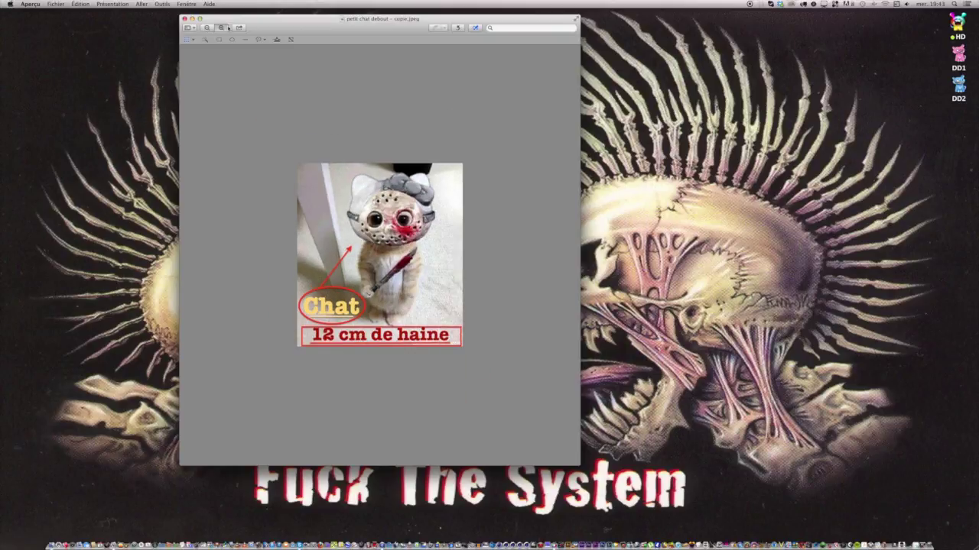
{"action": "left_click", "coordinate": [222, 27]}
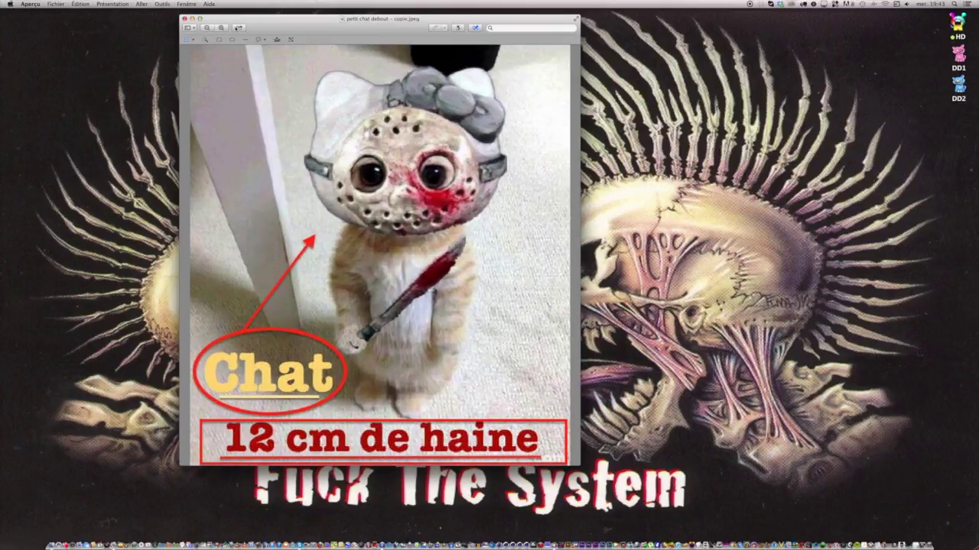
{"action": "left_click", "coordinate": [239, 28]}
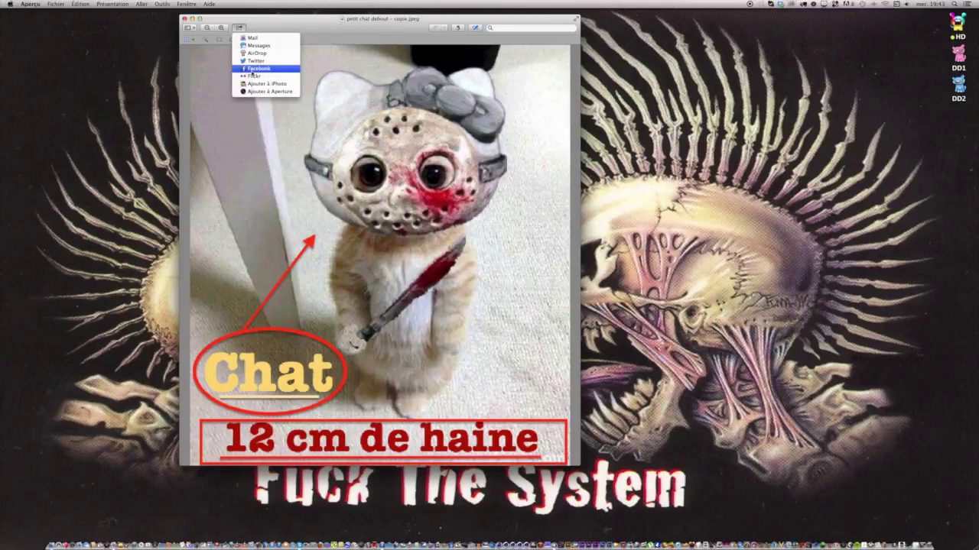
{"action": "left_click_drag", "start_coordinate": [318, 30], "coordinate": [388, 31]}
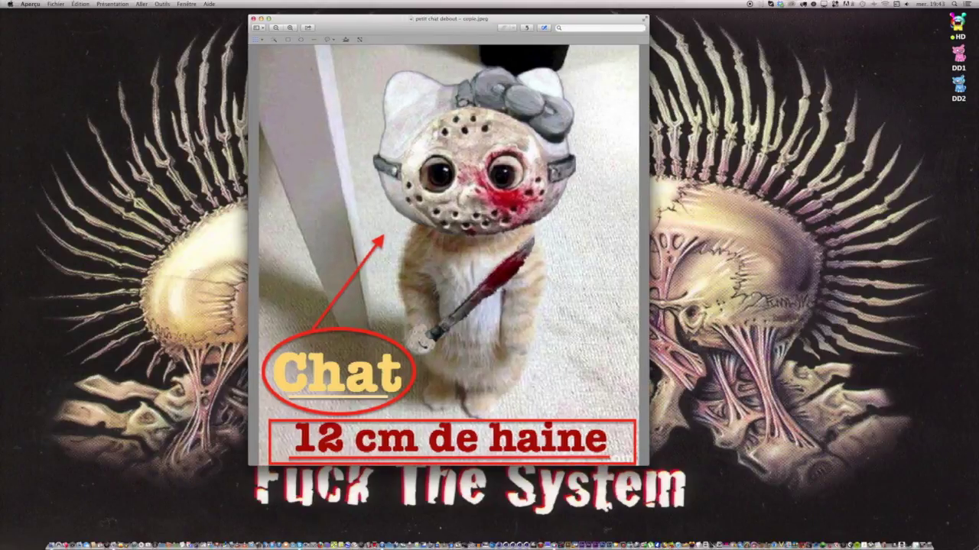